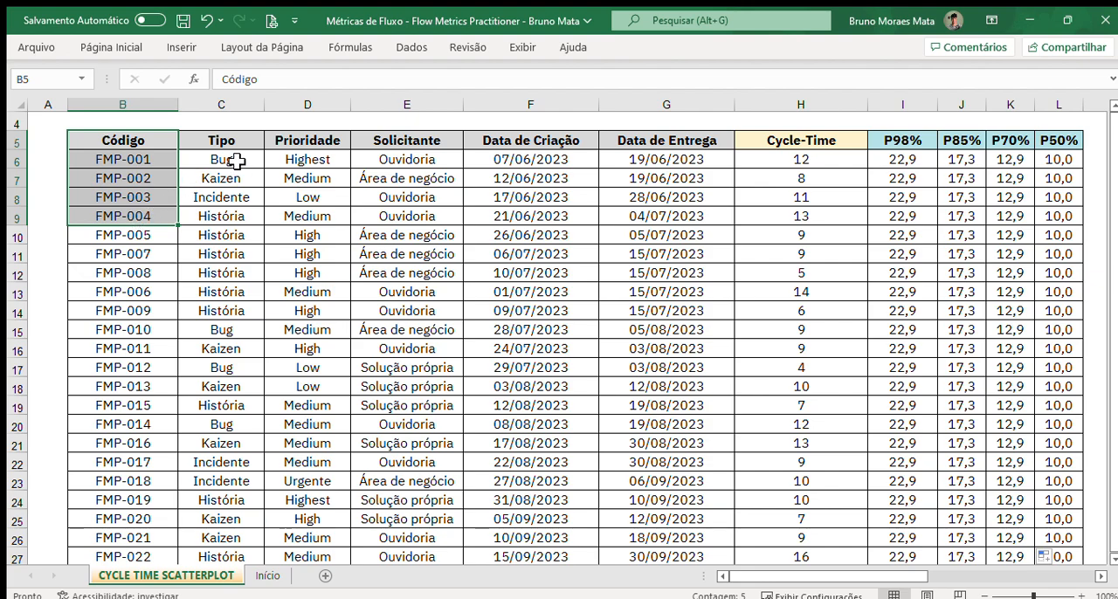
Step: Review the Tipo, Prioridade and Solicitante columns of the work-item table
left_click_drag(238, 140, 470, 229)
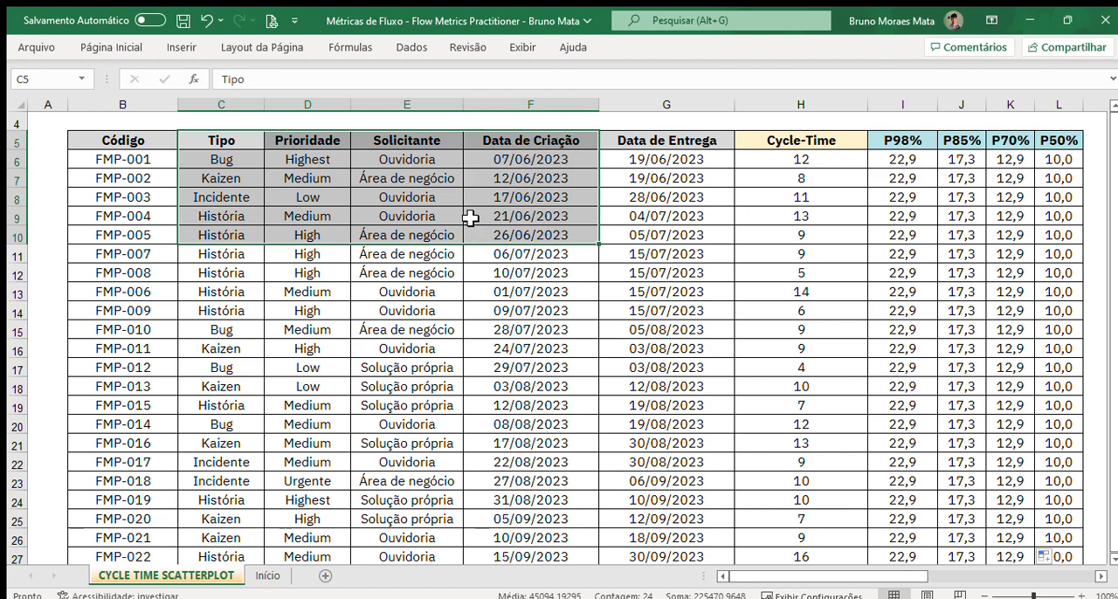
left_click(229, 140)
left_click(249, 159)
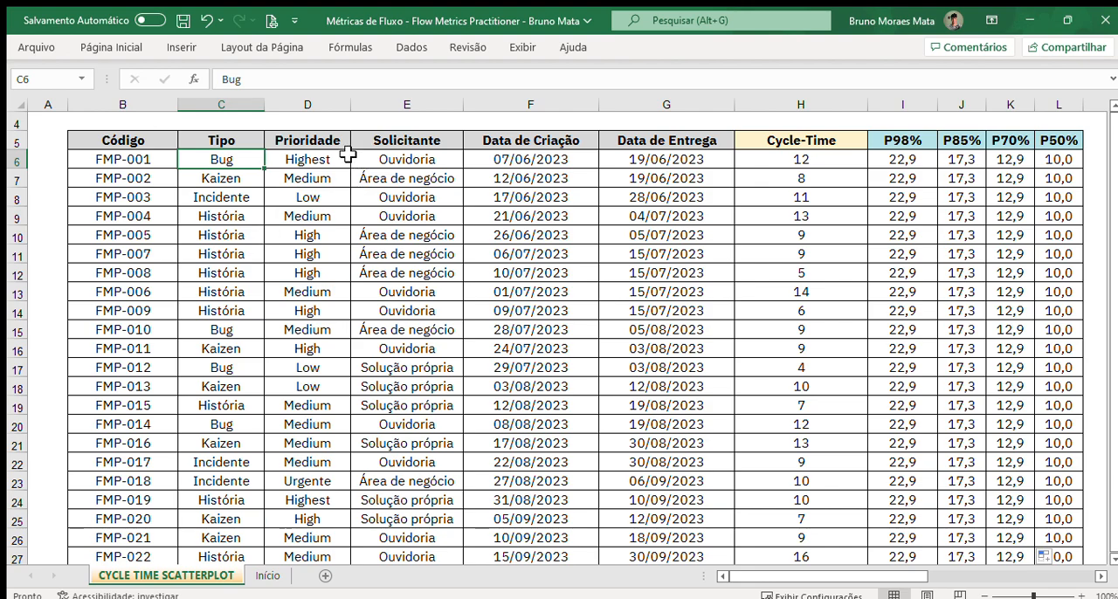
left_click_drag(322, 149, 317, 218)
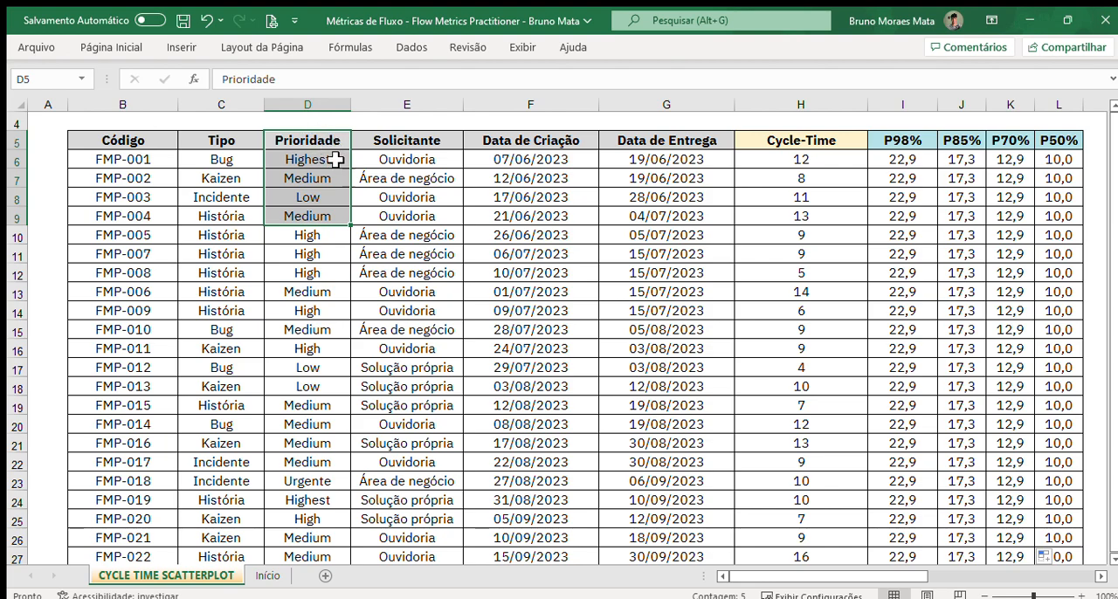
left_click(424, 164)
left_click(441, 182)
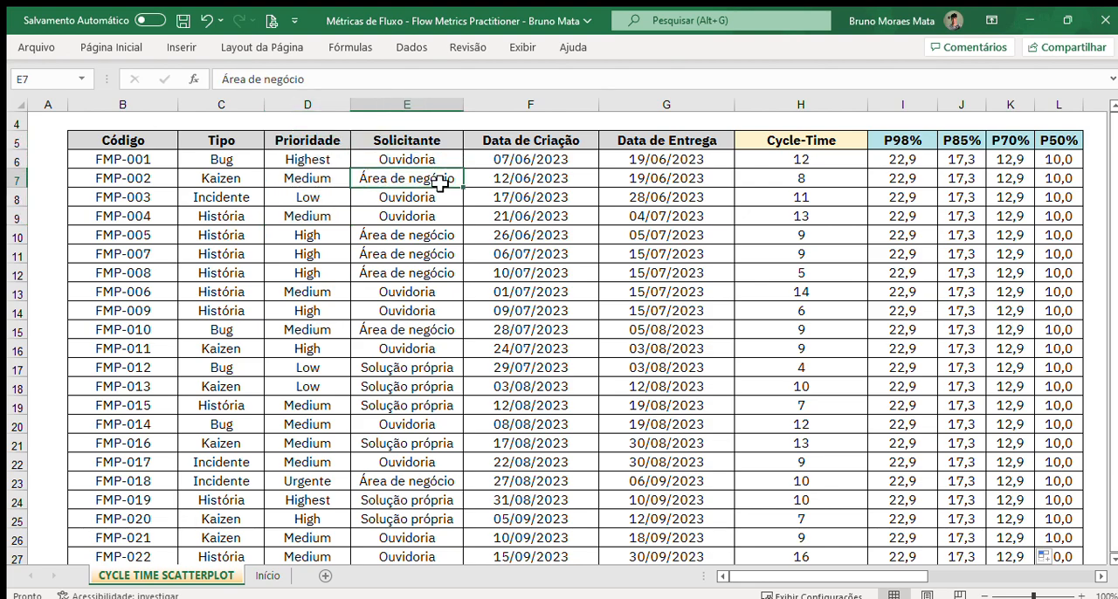
left_click_drag(406, 105, 251, 111)
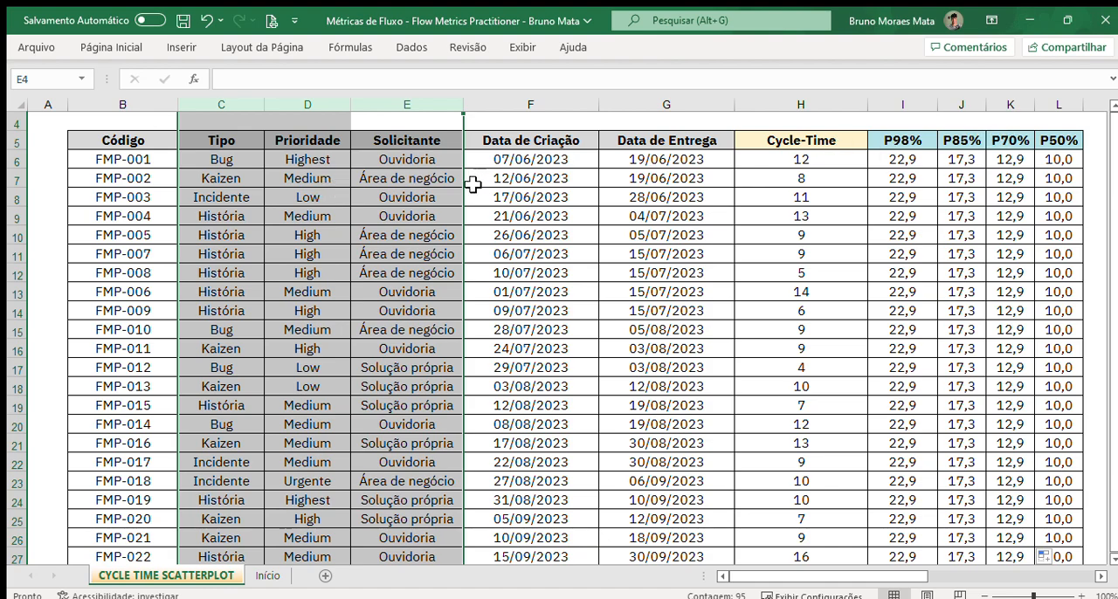
left_click(345, 197)
left_click(272, 162)
left_click(361, 160)
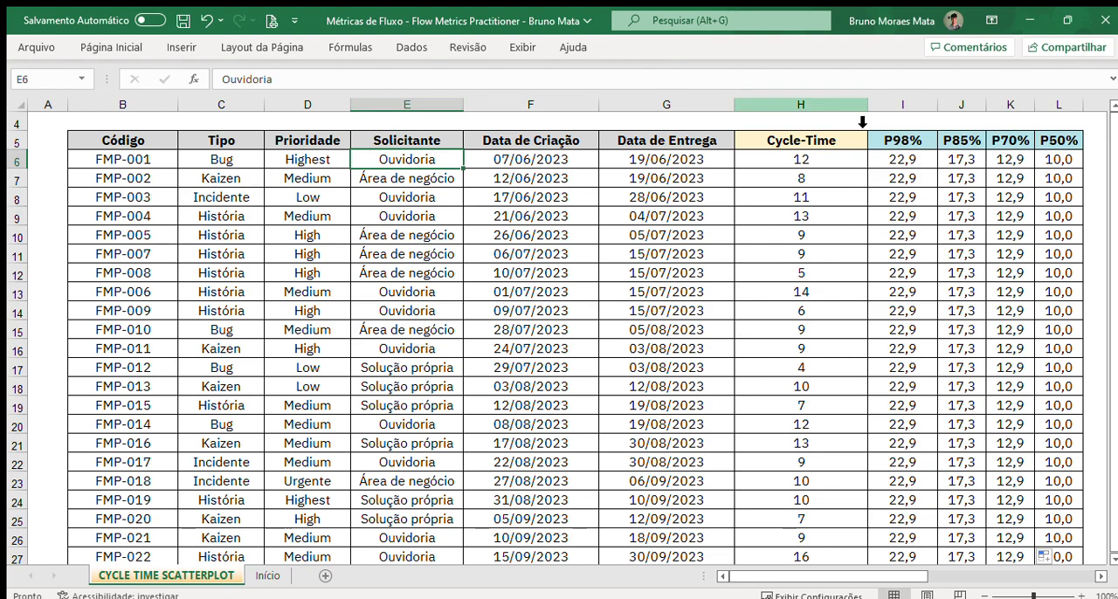
left_click_drag(231, 142, 392, 143)
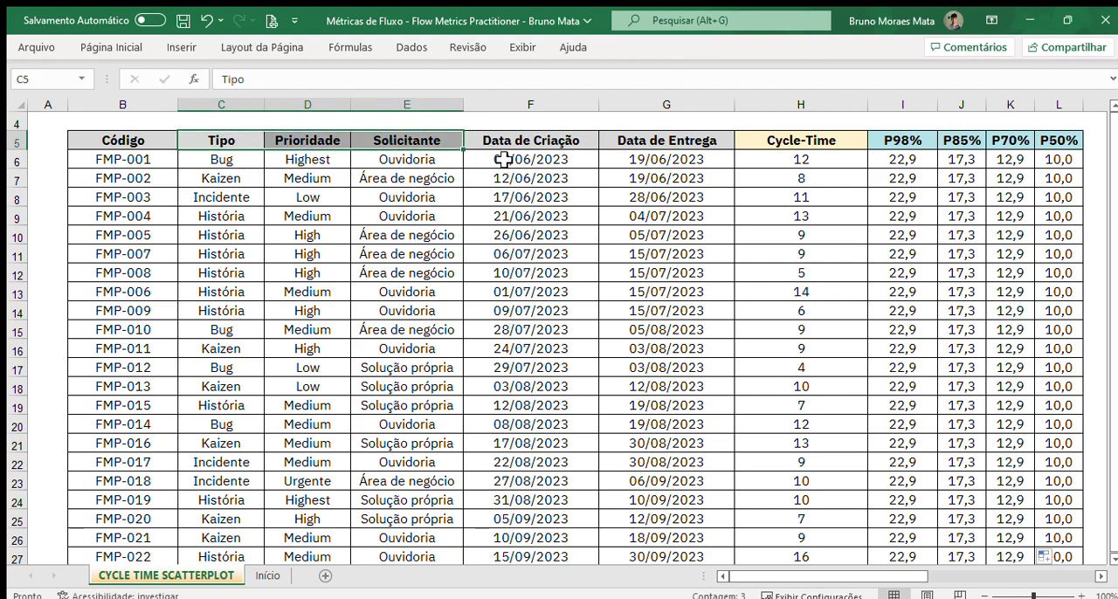
left_click_drag(407, 164, 242, 437)
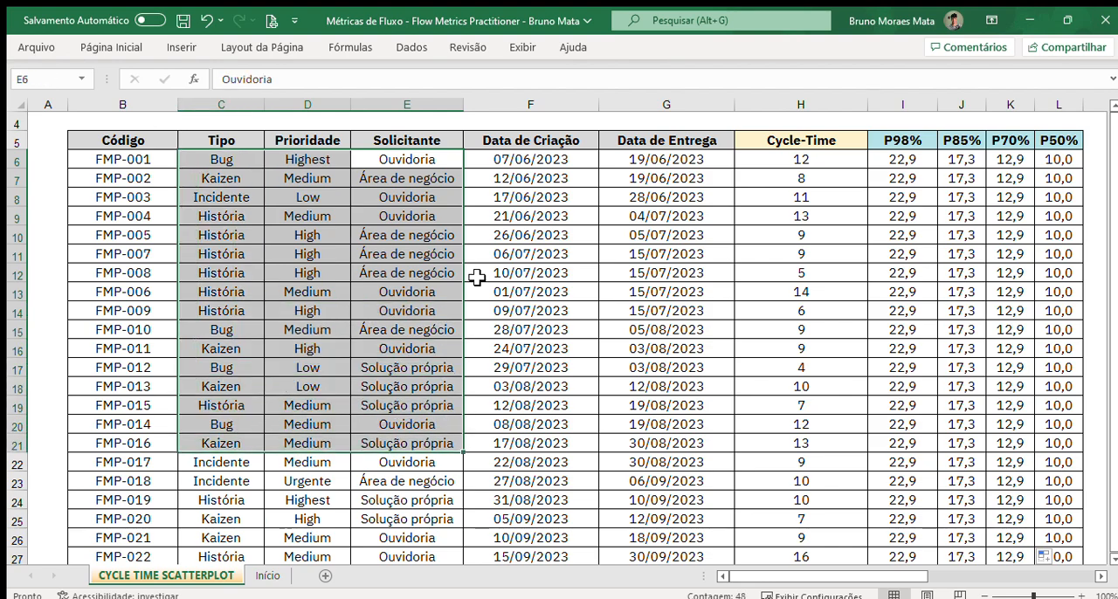
Step: Examine the Data de Criação and Data de Entrega columns and the Cycle-Time formula in H6 that uses them
left_click(540, 146)
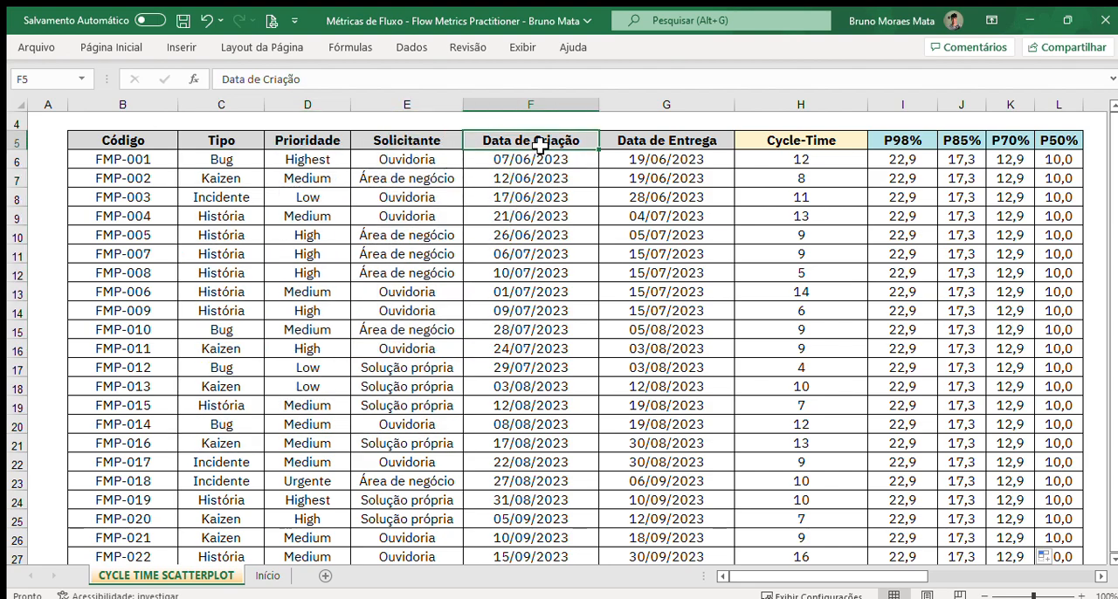
left_click(622, 145)
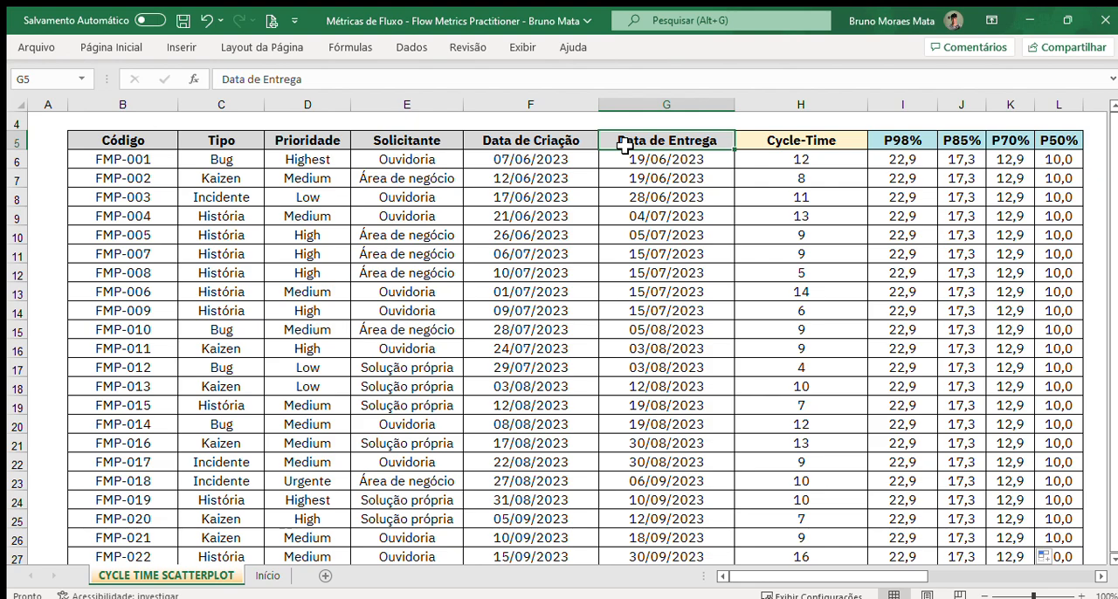
left_click(576, 140)
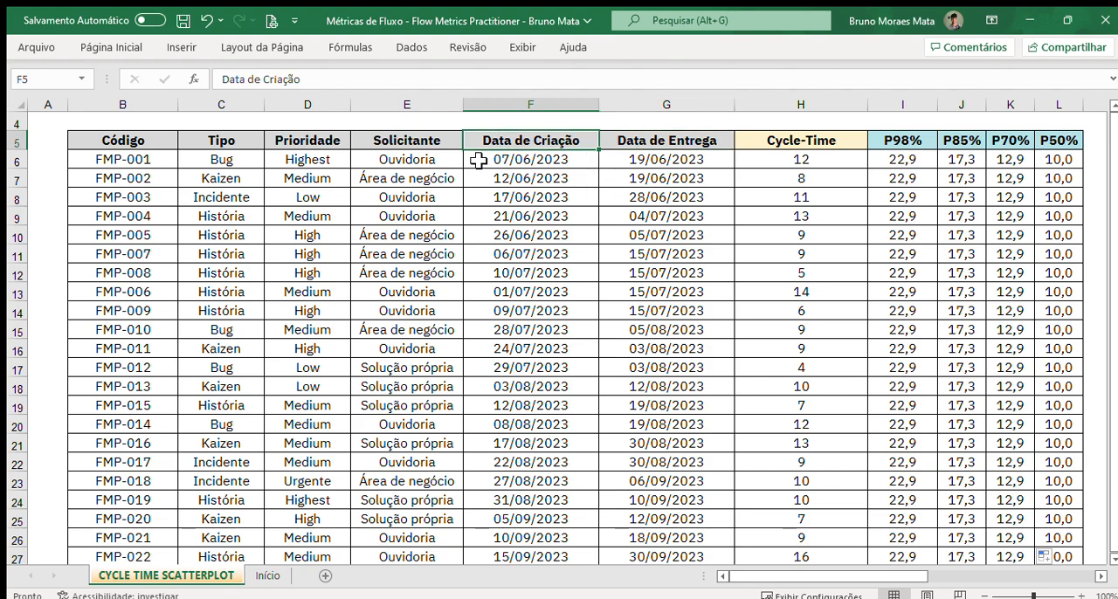
left_click(682, 141)
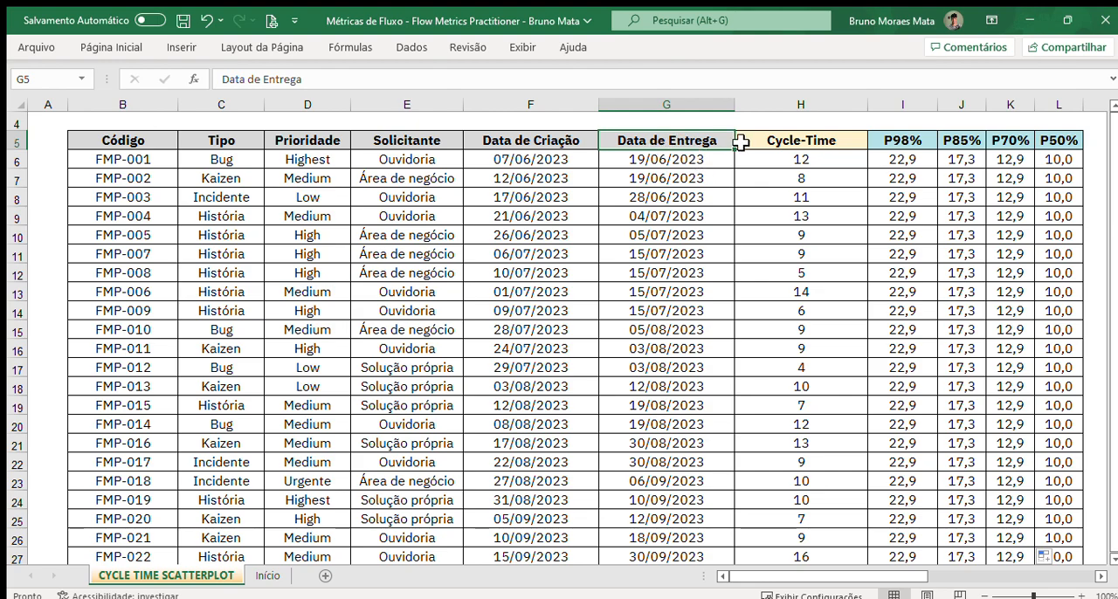
left_click(787, 162)
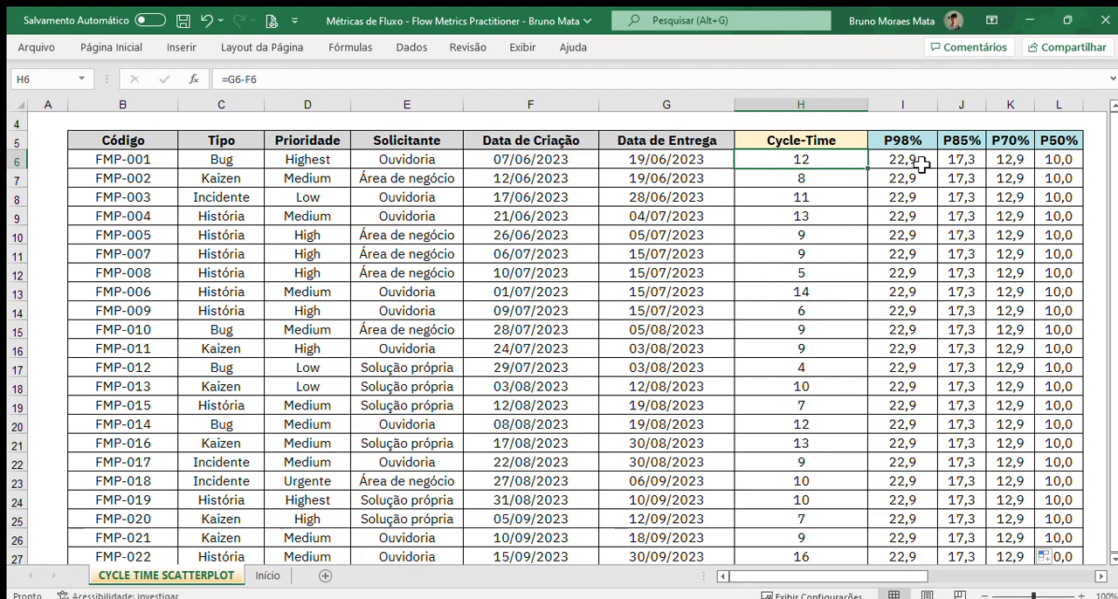
left_click_drag(914, 112, 1059, 114)
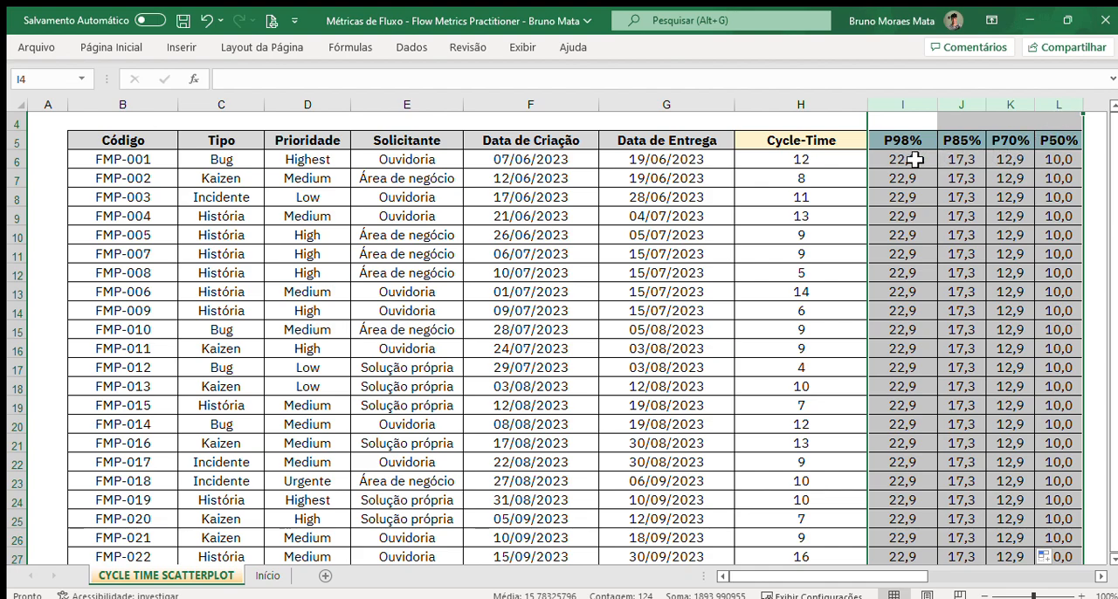
left_click(812, 161)
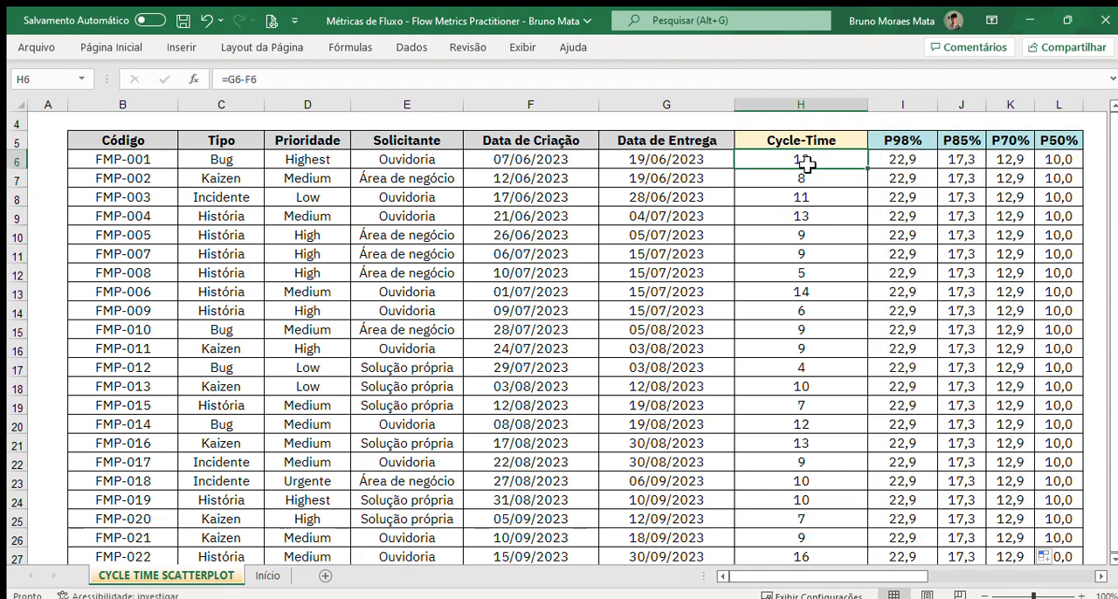
double_click(811, 159)
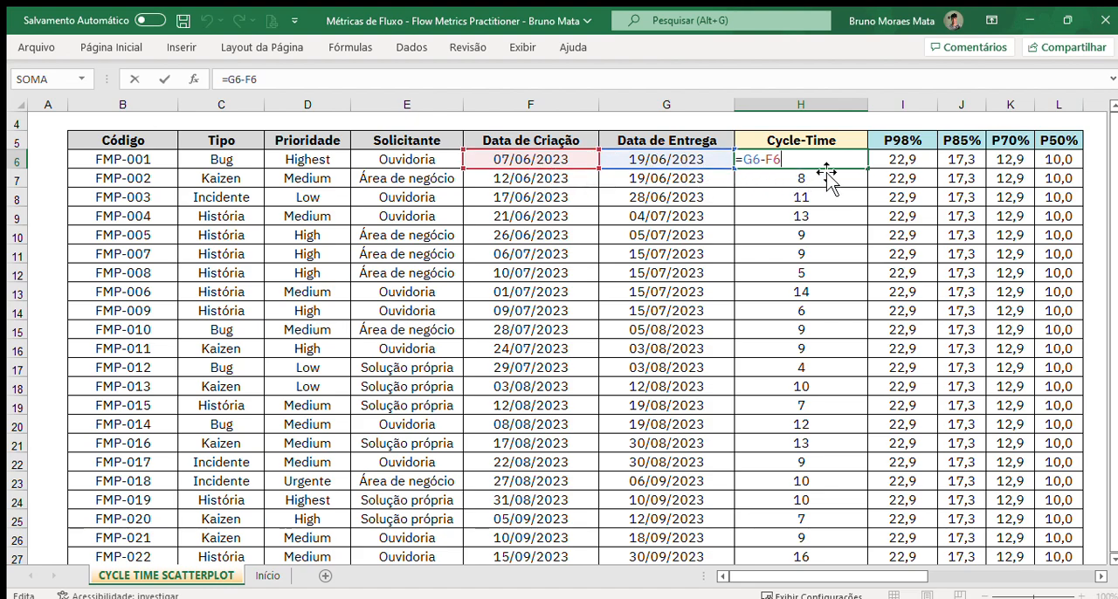
Step: Inspect the percentile formulas in the P98%, P85%, P70% and P50% columns and the Cycle-Time data they draw on
left_click(886, 169)
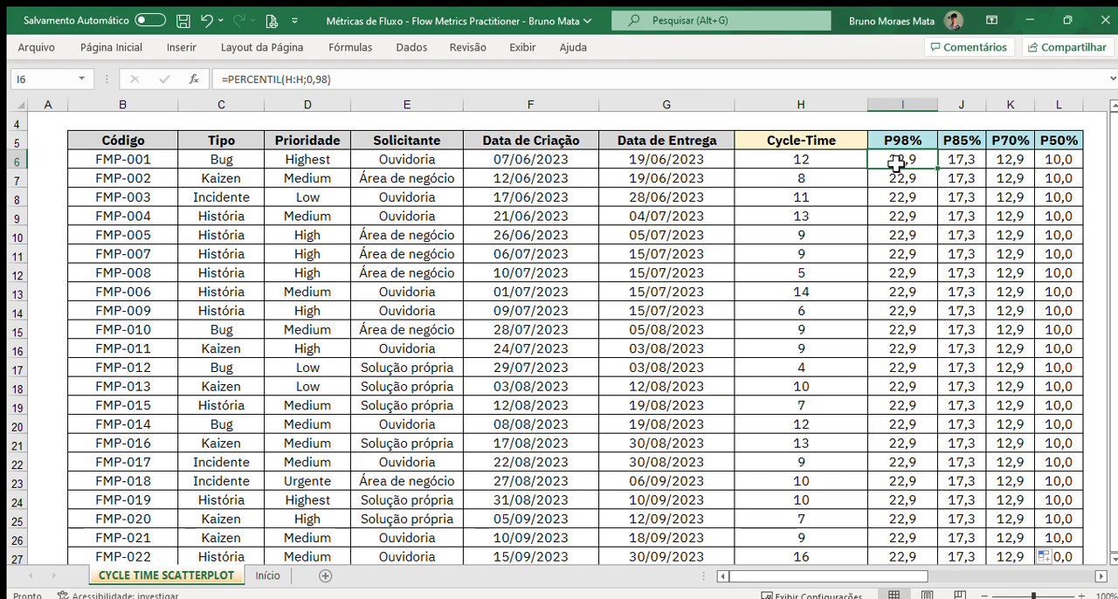
left_click(306, 80)
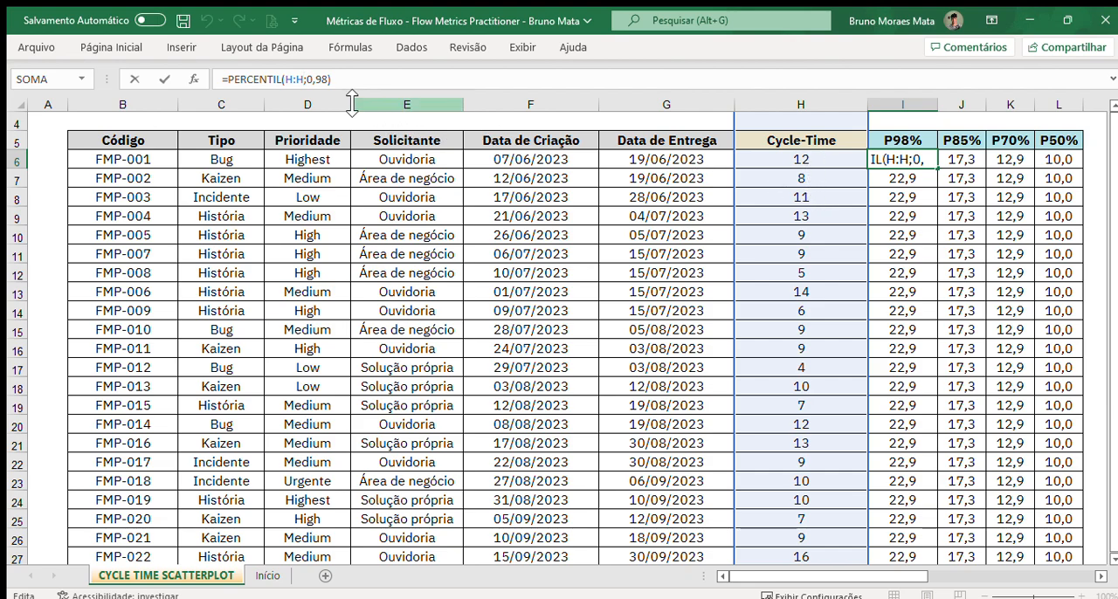
left_click_drag(327, 80, 313, 80)
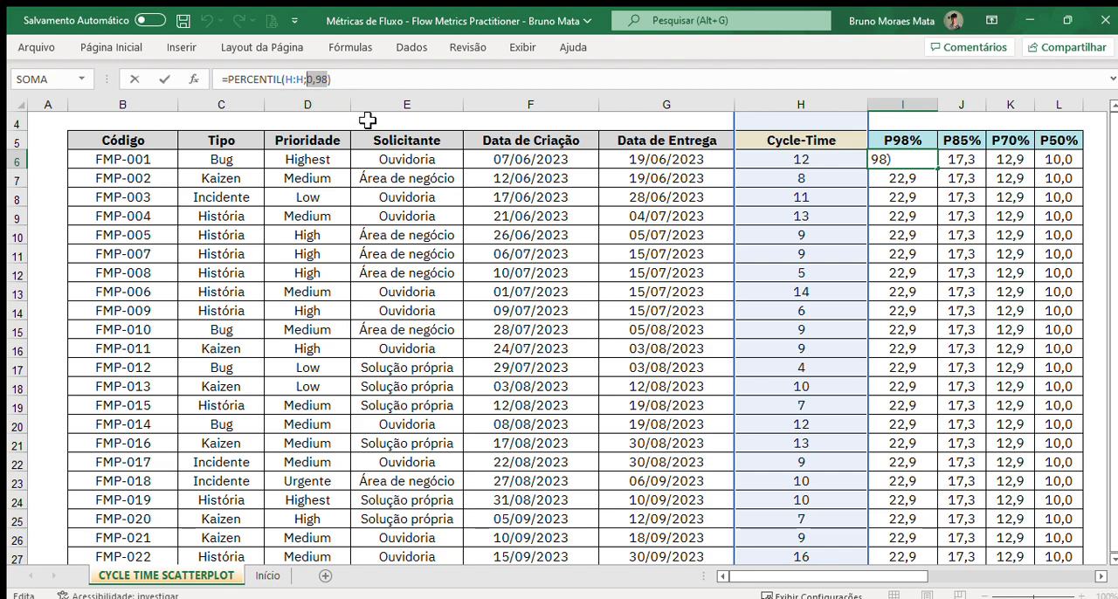
key("Escape")
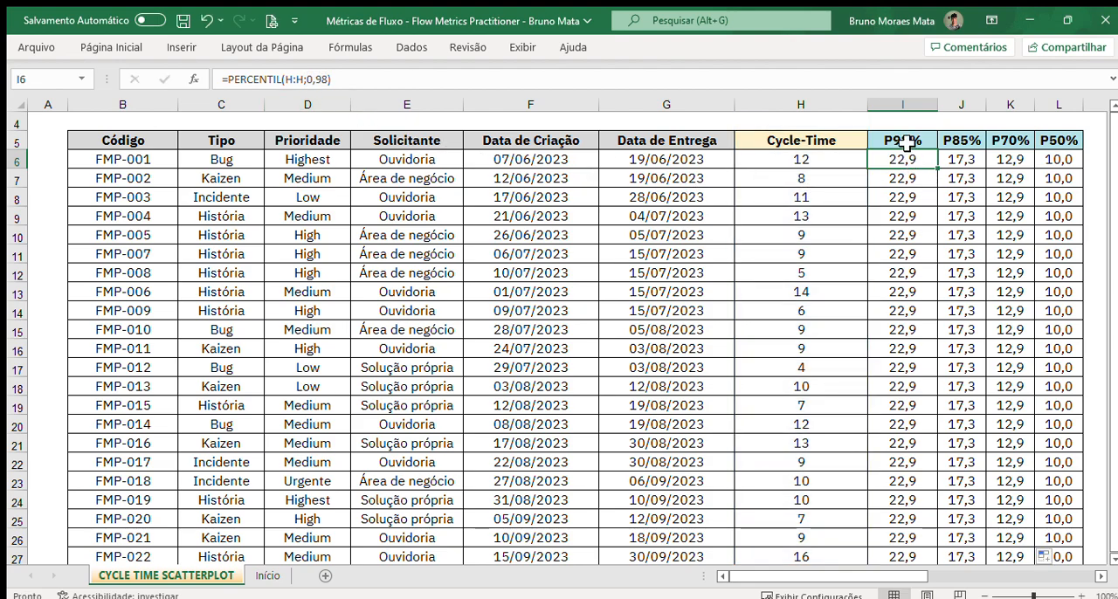
left_click(962, 157)
left_click(1009, 165)
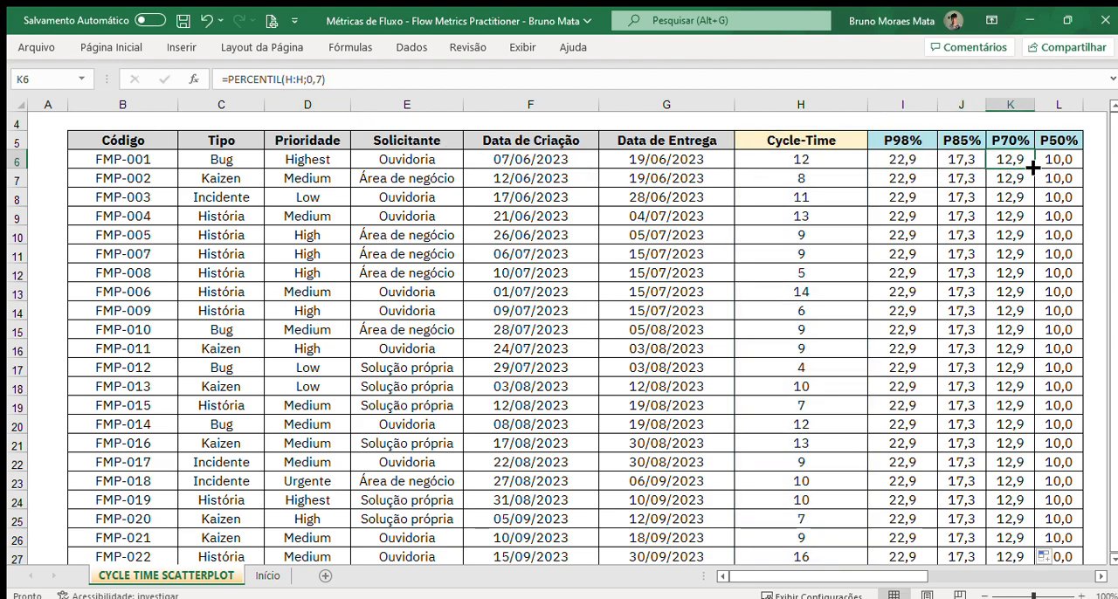
left_click(1071, 160)
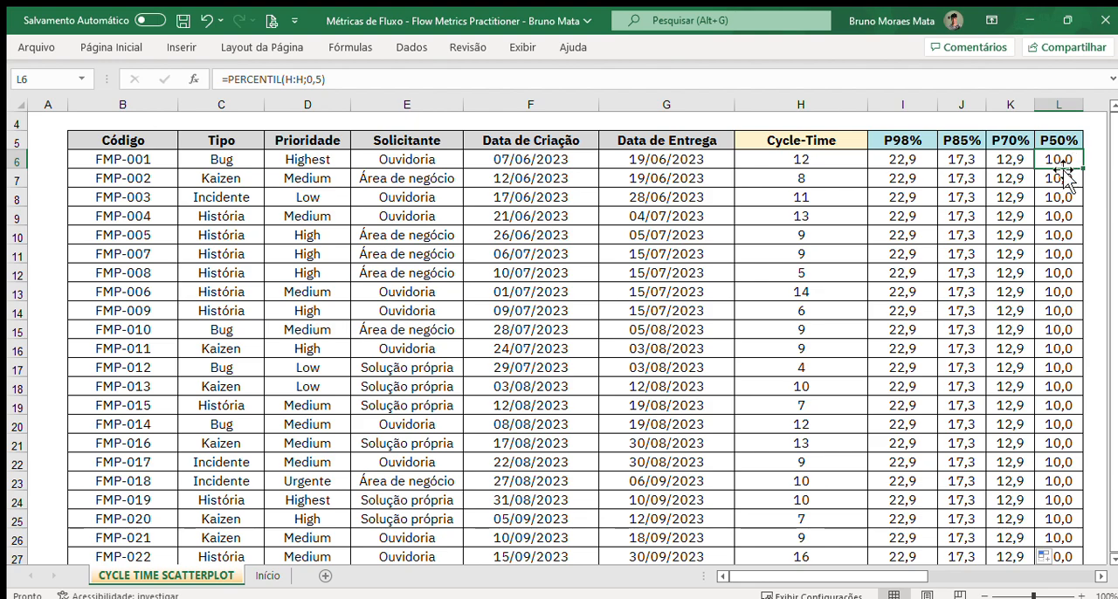
left_click_drag(812, 160, 806, 465)
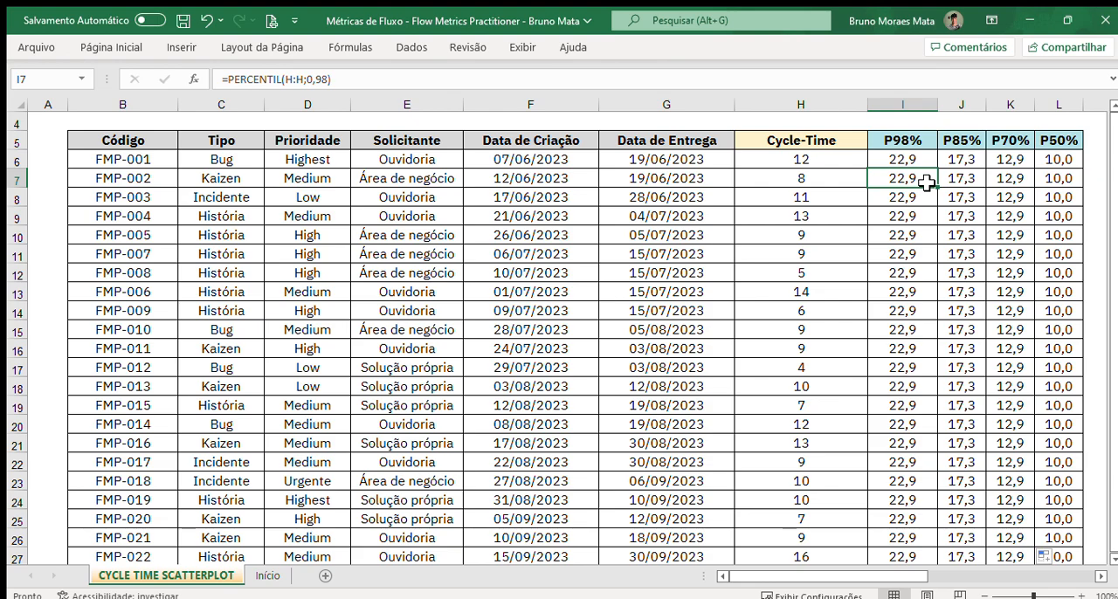
left_click(1066, 177)
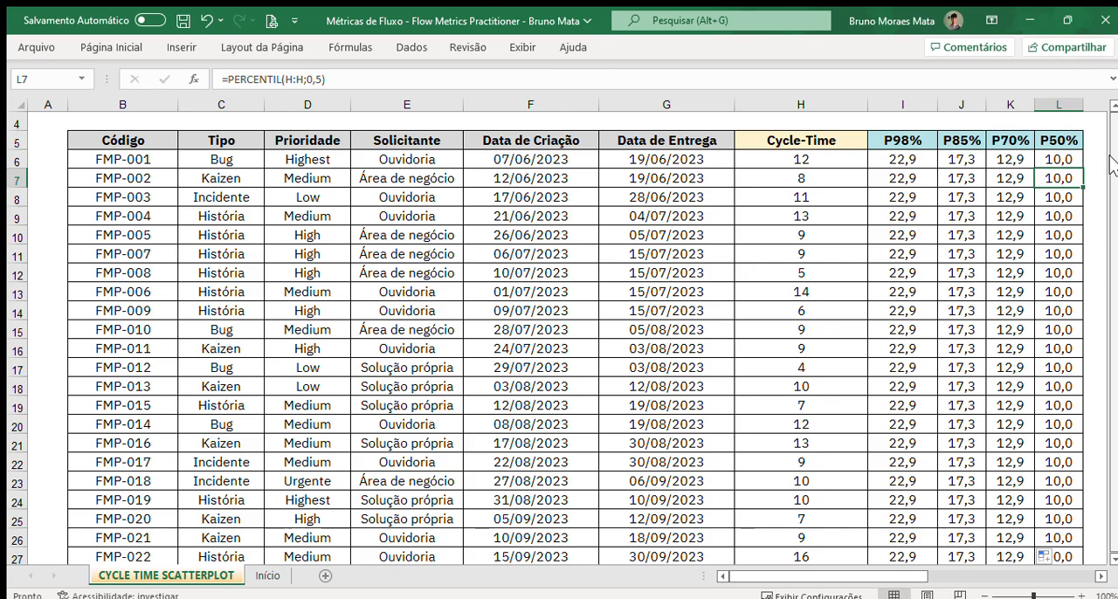
Step: Examine the Cycle-Time Scatterplot (Criação - Entrega) chart below the table and compare its axes, points and dashed lines with the table data
left_click_drag(166, 142, 1049, 555)
left_click_drag(1114, 522, 1114, 560)
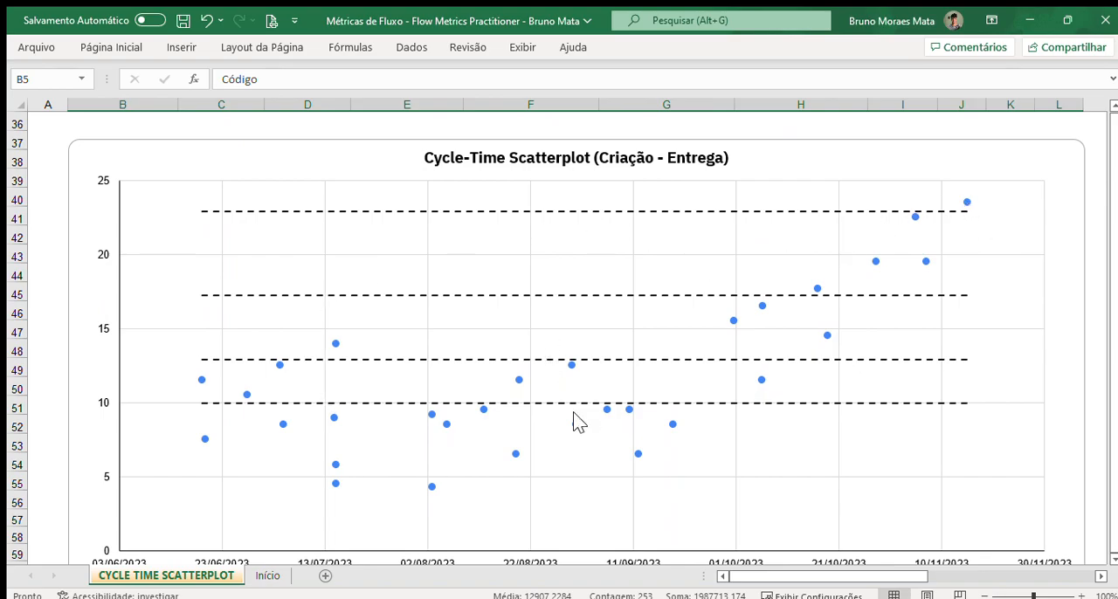
left_click(58, 369)
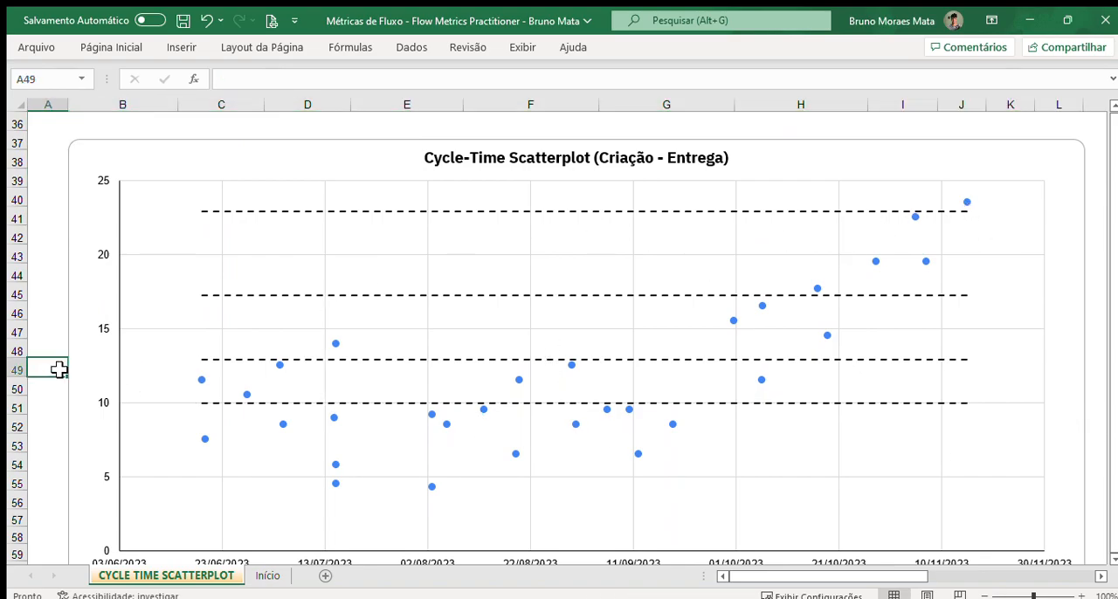
left_click(1114, 557)
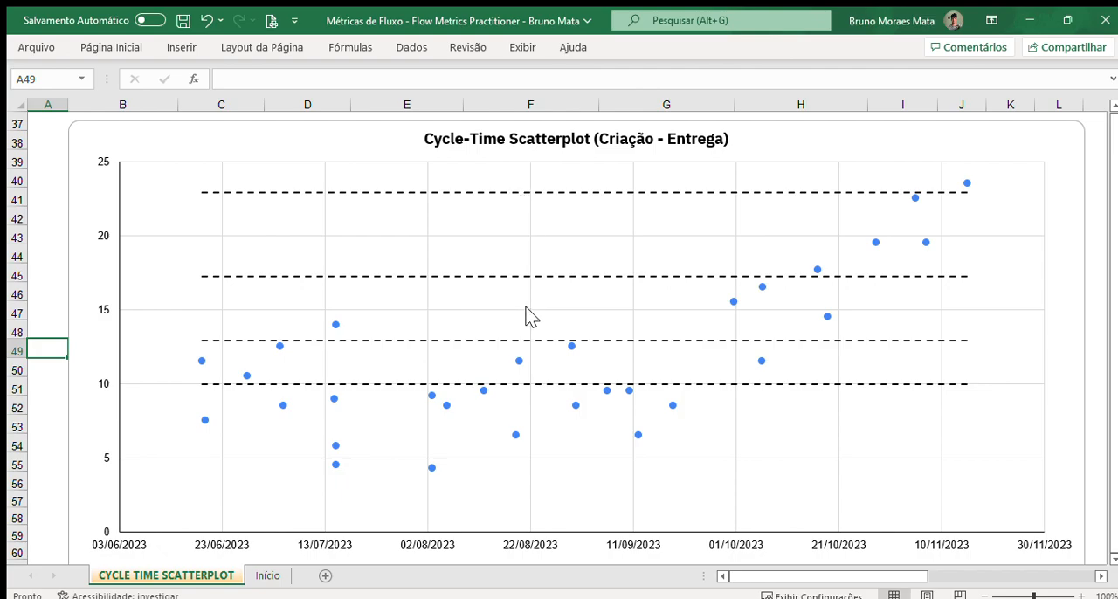
scroll(529, 312, "up", 4)
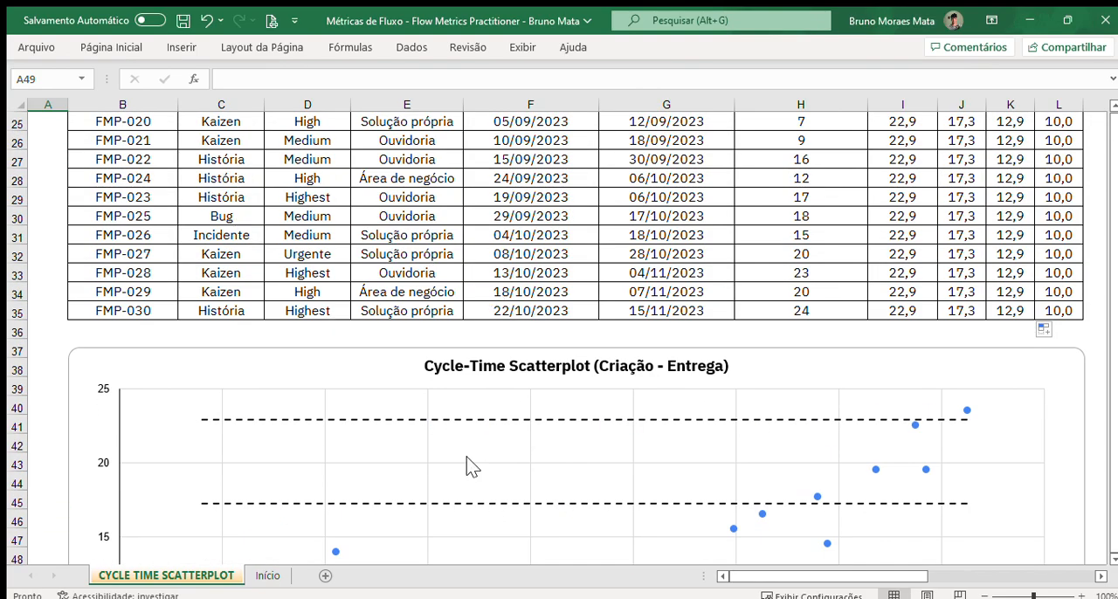
scroll(467, 467, "down", 7)
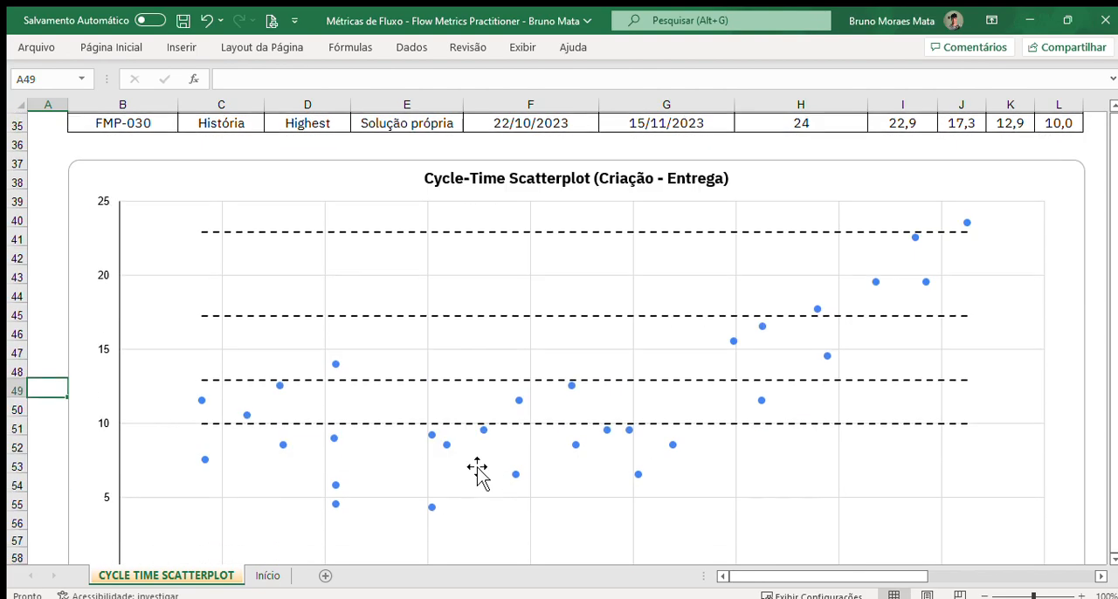
scroll(466, 467, "up", 2)
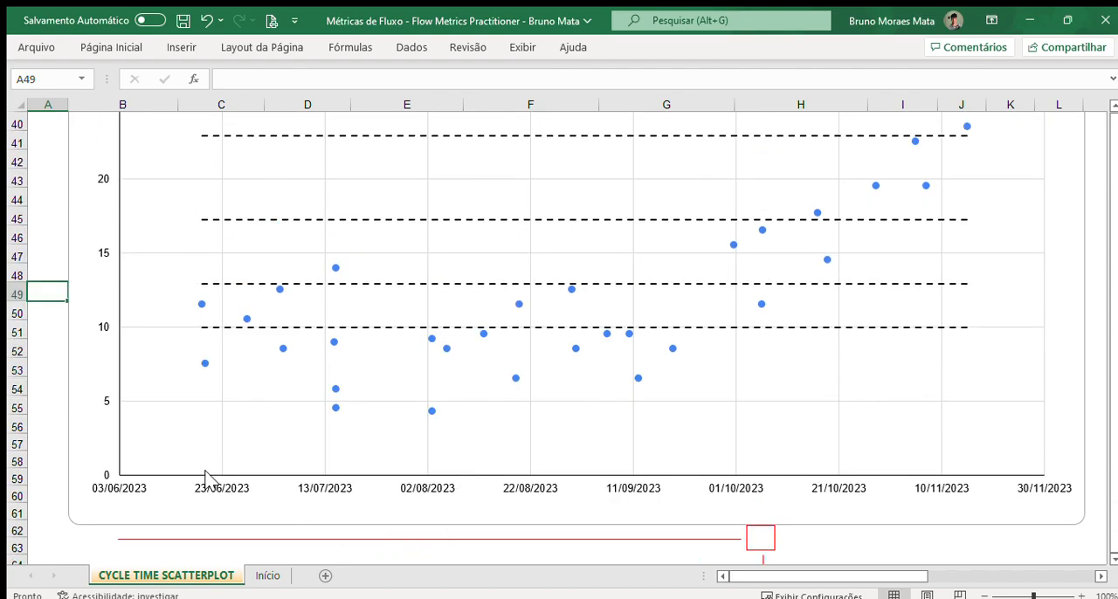
scroll(219, 517, "up", 1)
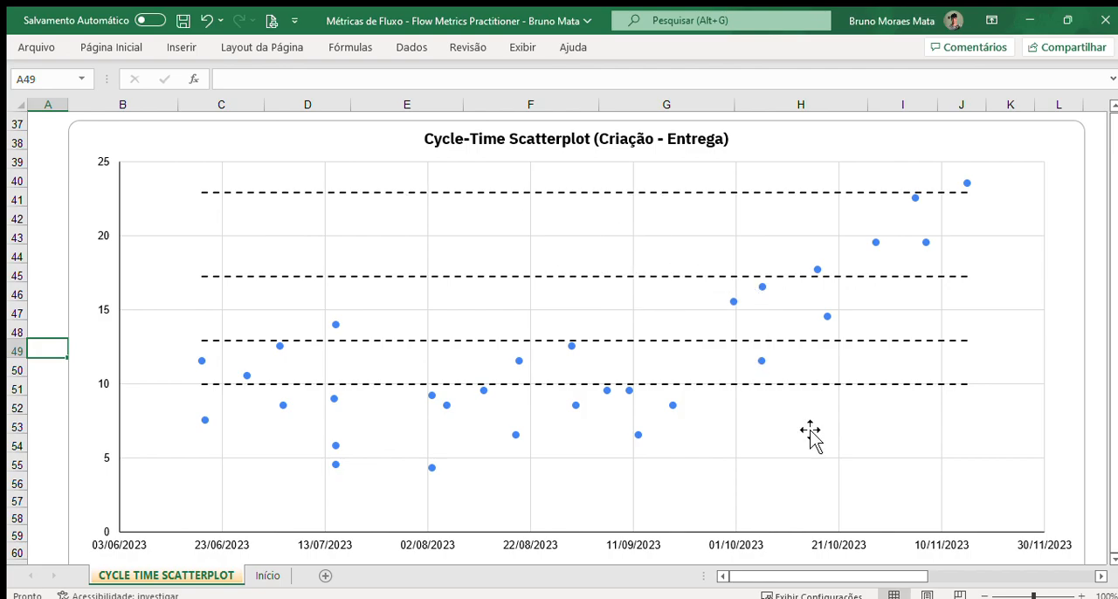
scroll(810, 434, "up", 1)
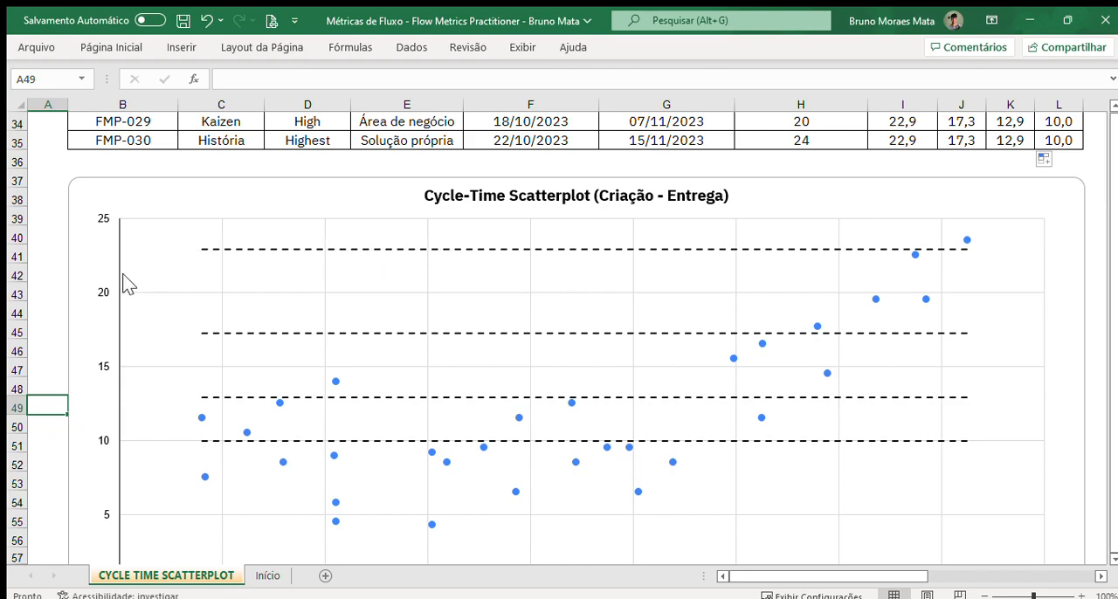
scroll(877, 345, "up", 1)
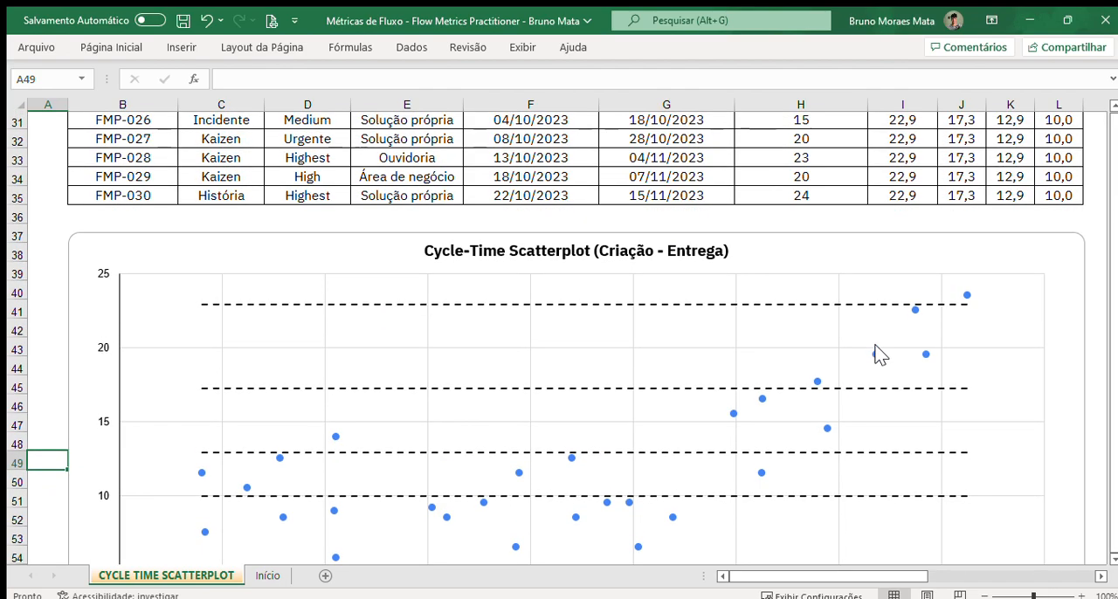
scroll(877, 354, "up", 9)
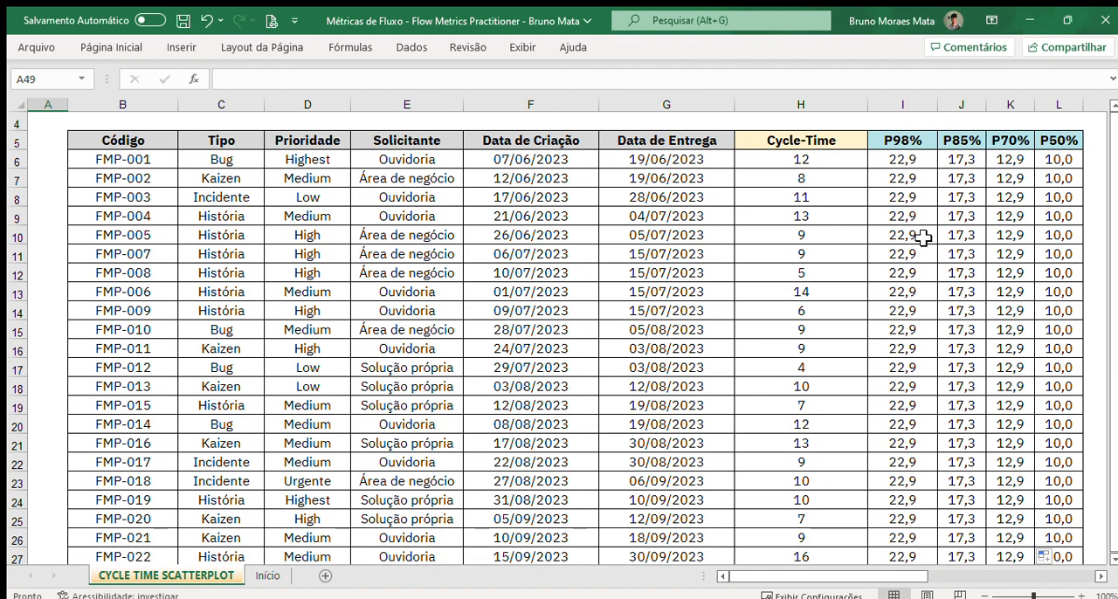
scroll(956, 180, "down", 7)
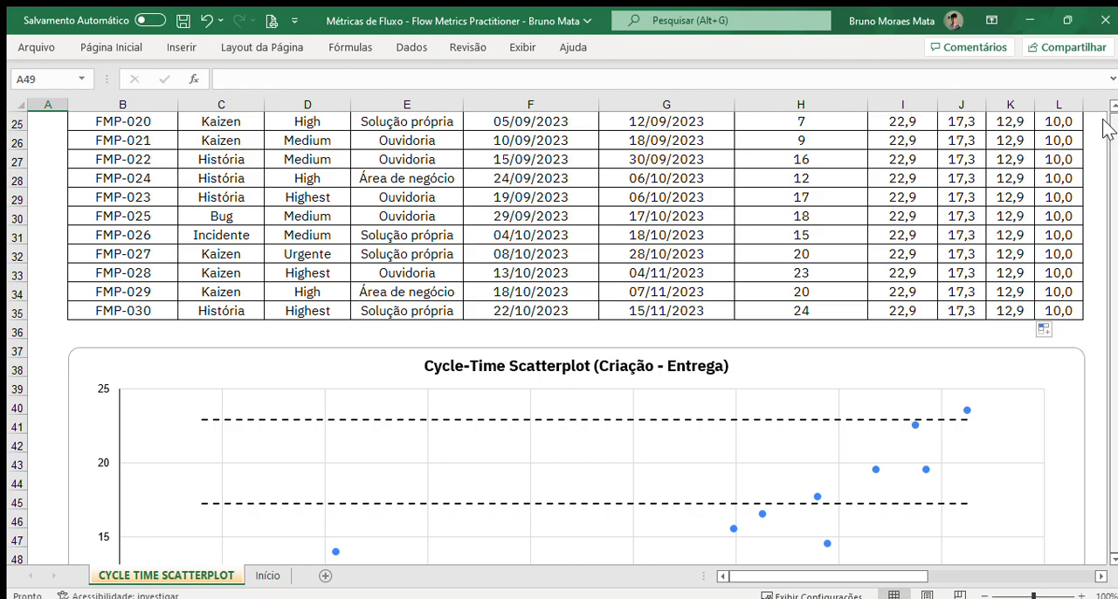
Step: Compare the last delivery dates and percentile values in the table with the points and dashed lines of the Cycle-Time Scatterplot chart
scroll(888, 327, "down", 2)
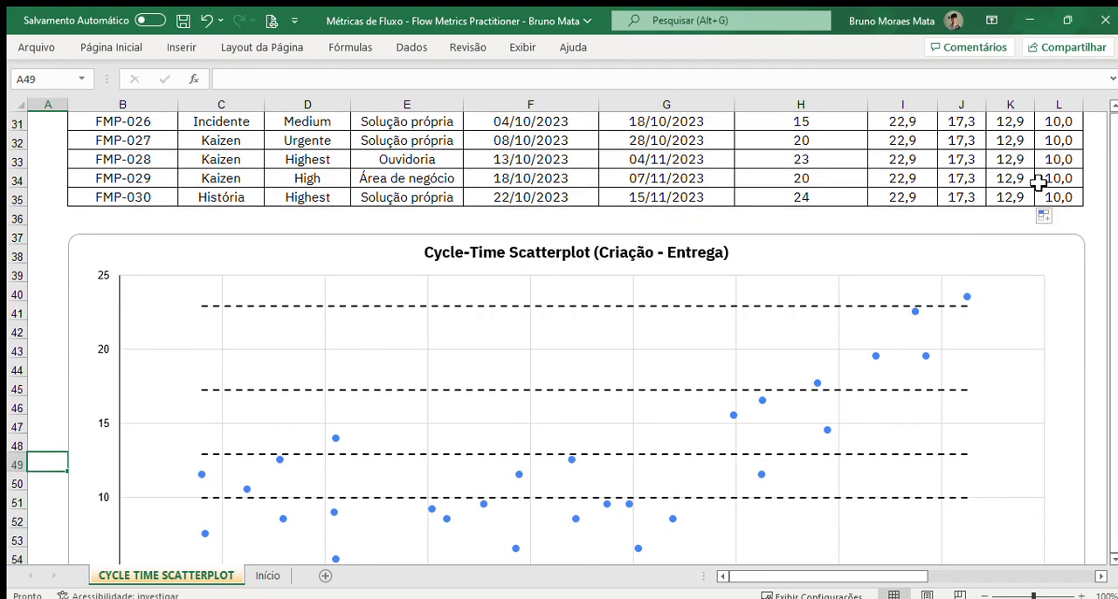
scroll(1011, 188, "up", 10)
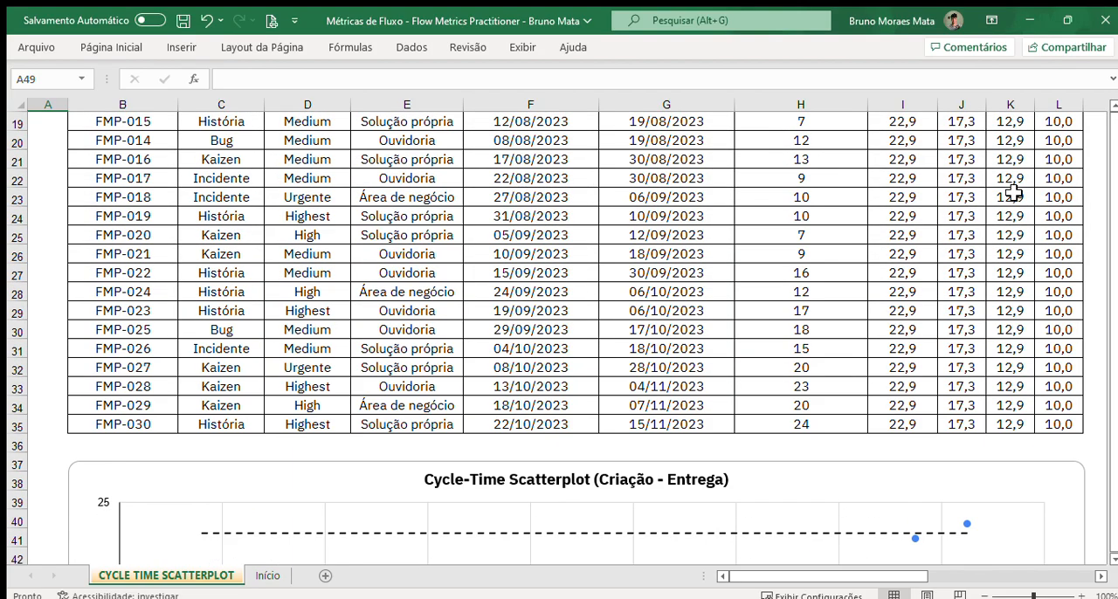
scroll(1022, 288, "down", 4)
scroll(1024, 301, "down", 5)
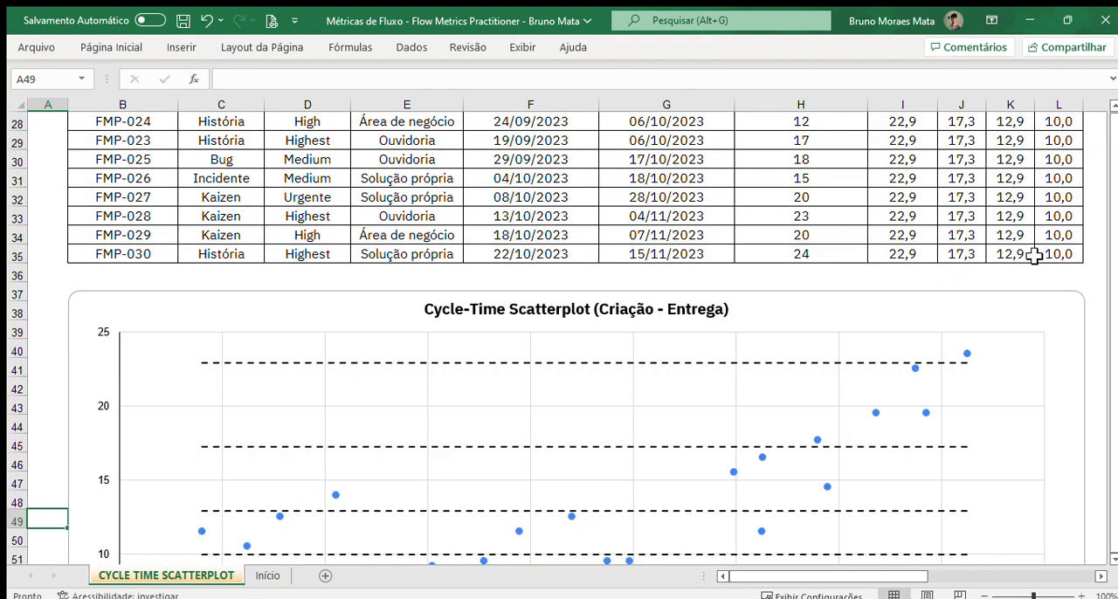
scroll(1060, 260, "down", 2)
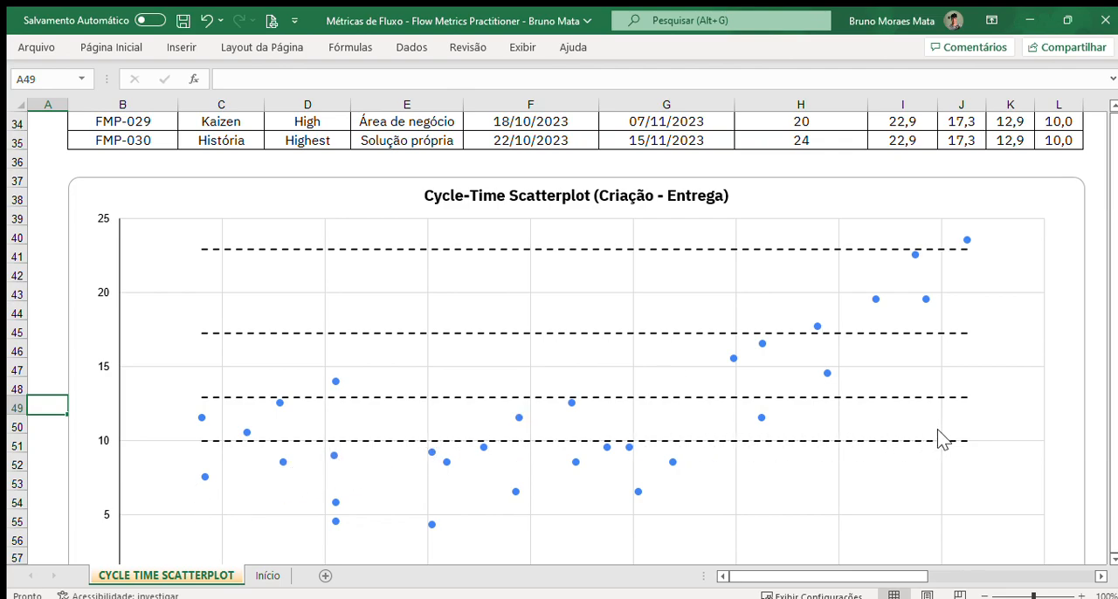
scroll(938, 429, "down", 1)
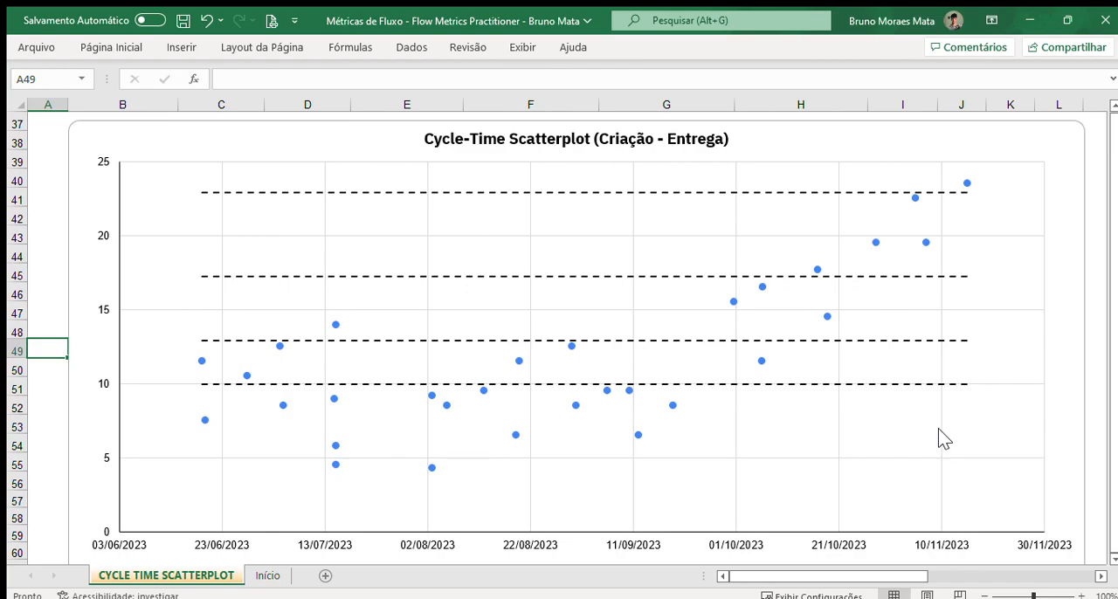
Step: Insert a scatter chart from the Data de Entrega, Cycle-Time and percentile columns in G5:L35
scroll(938, 428, "up", 12)
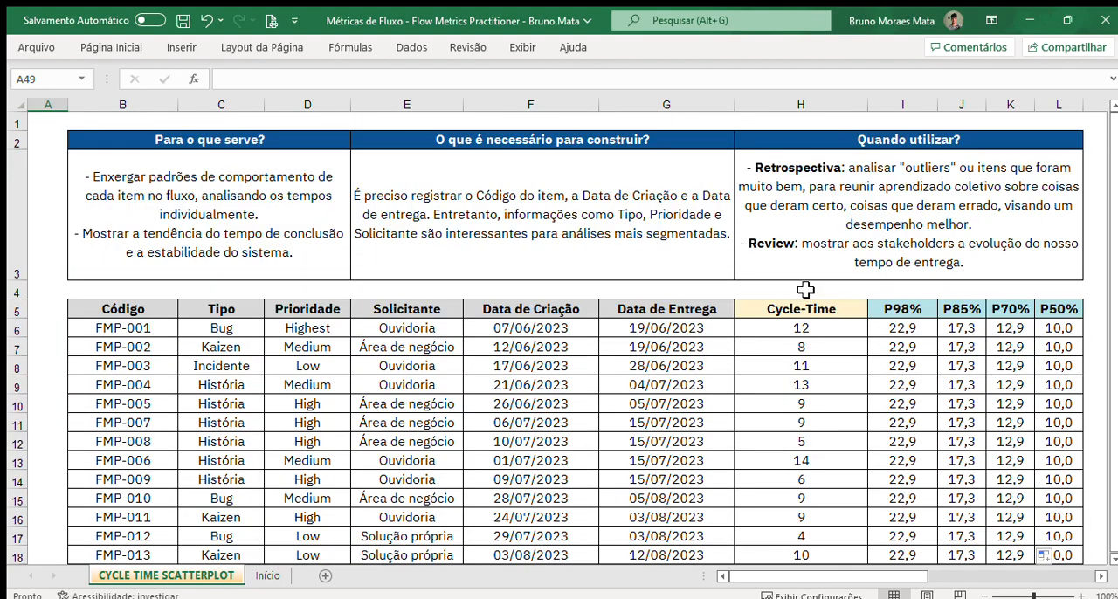
left_click_drag(711, 309, 1043, 519)
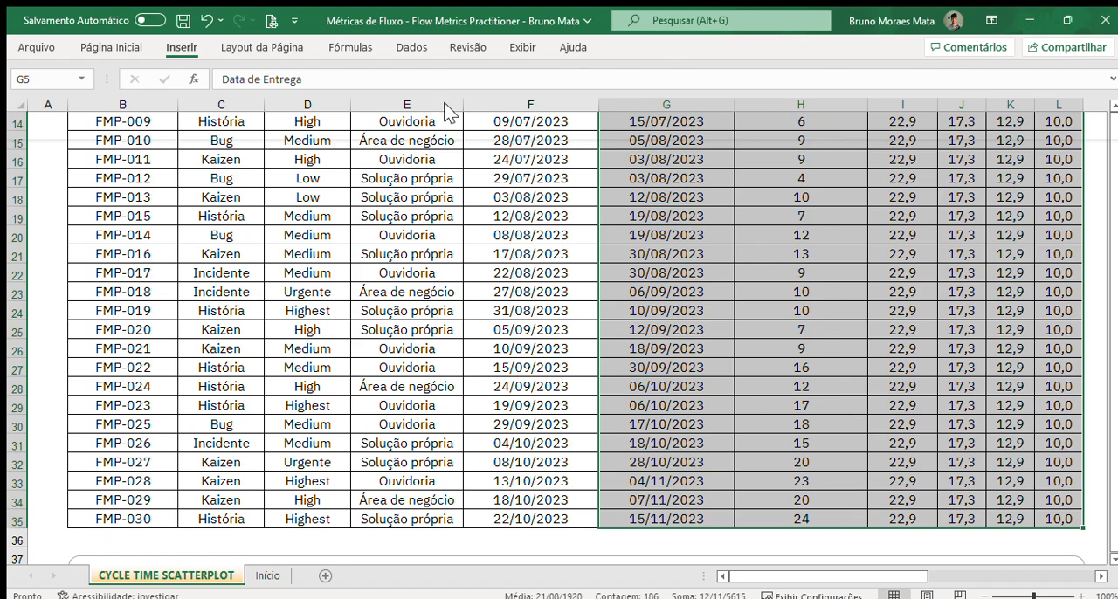
key("alt+F1")
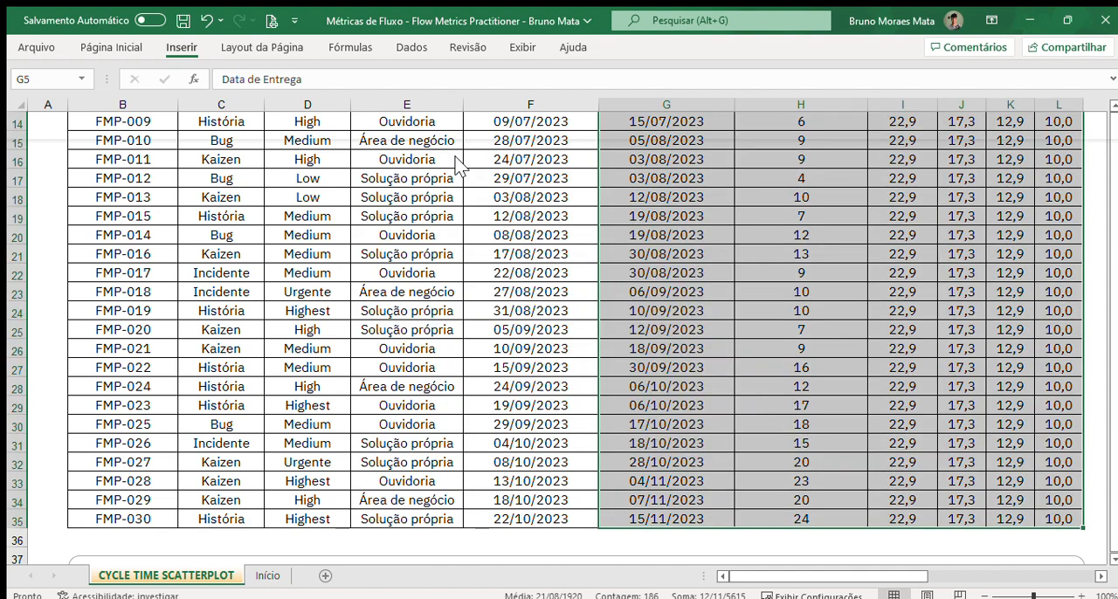
left_click(506, 254)
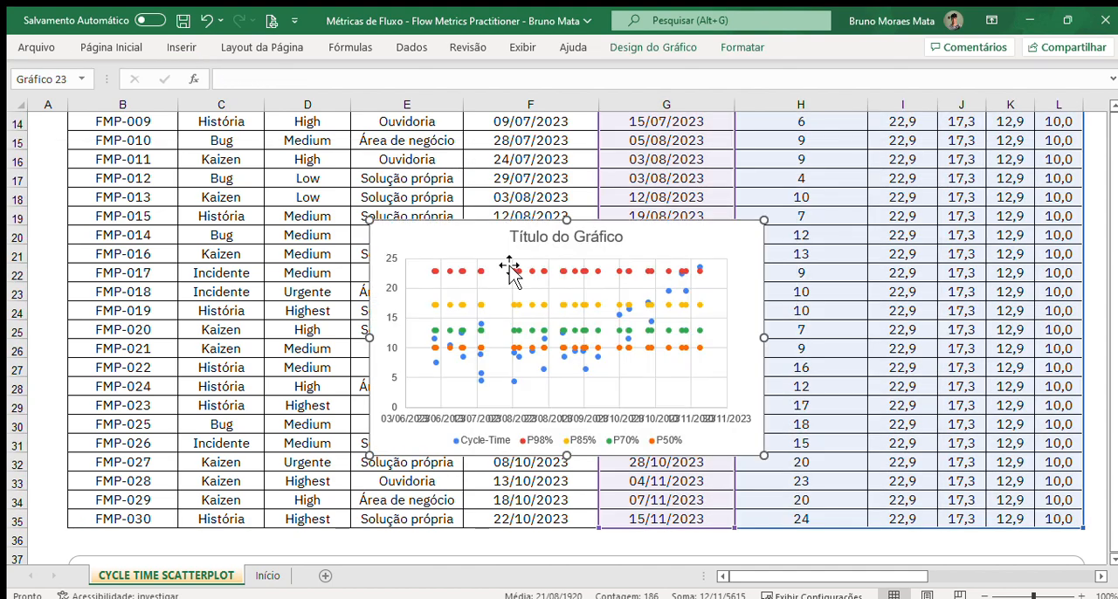
left_click(876, 199)
scroll(701, 280, "down", 4)
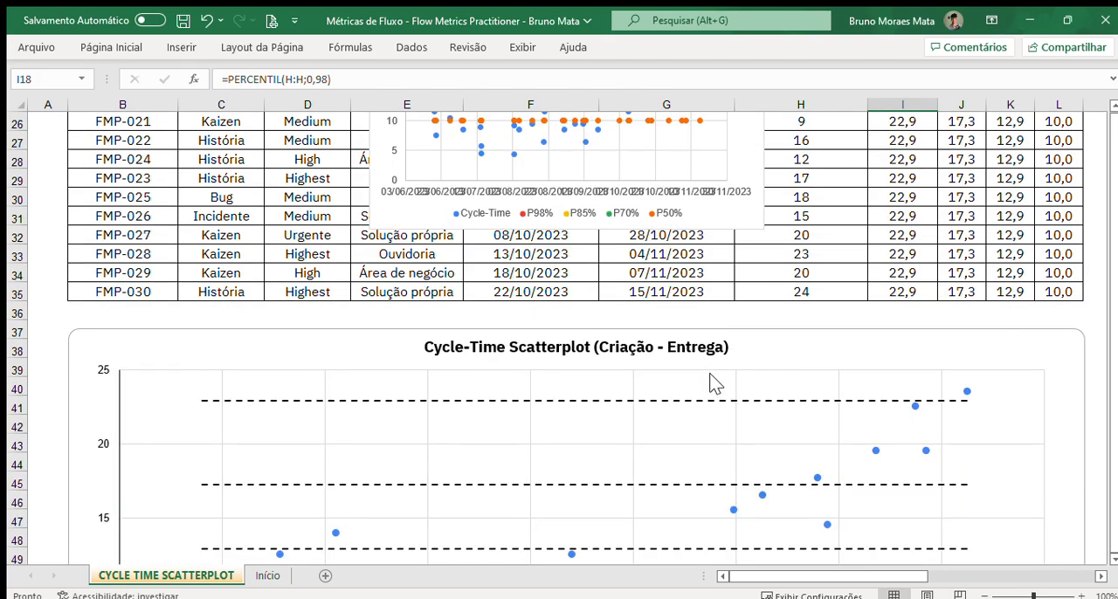
Step: Move the new untitled scatter chart over the upper part of the finished Cycle-Time Scatterplot to compare them
scroll(711, 274, "up", 1)
left_click(753, 190)
left_click_drag(753, 191, 807, 419)
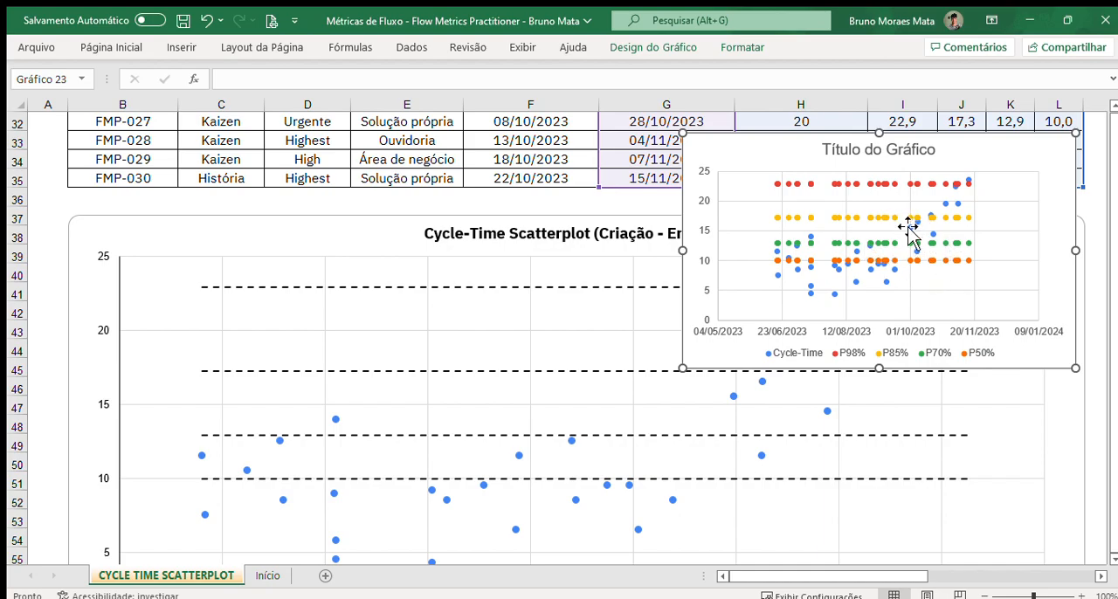
scroll(908, 229, "down", 1)
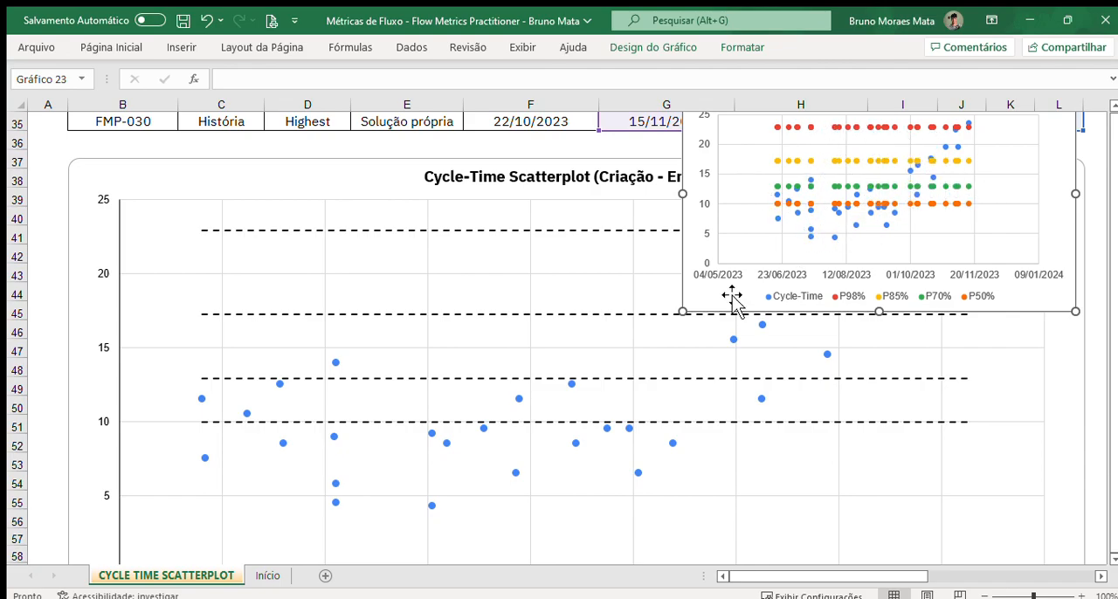
Step: Delete the untitled scatter chart that covers the Cycle-Time Scatterplot
left_click(644, 242)
left_click(702, 257)
key("Delete")
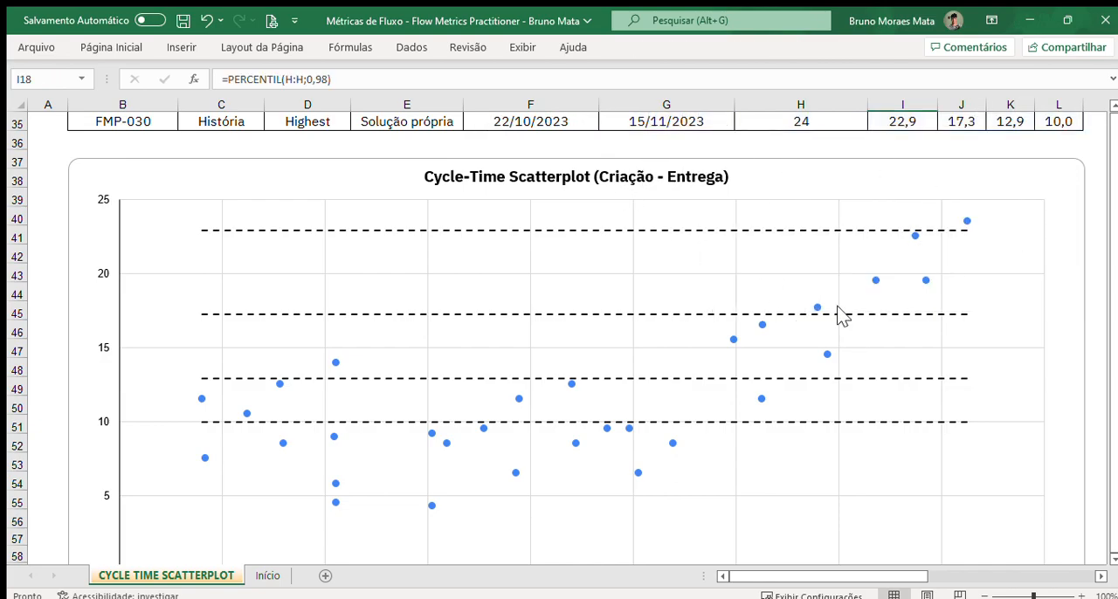
Step: Place the small red rectangle around the early-October point between 10 and 15 days, with the red lines running from it to both axes
scroll(519, 240, "down", 1)
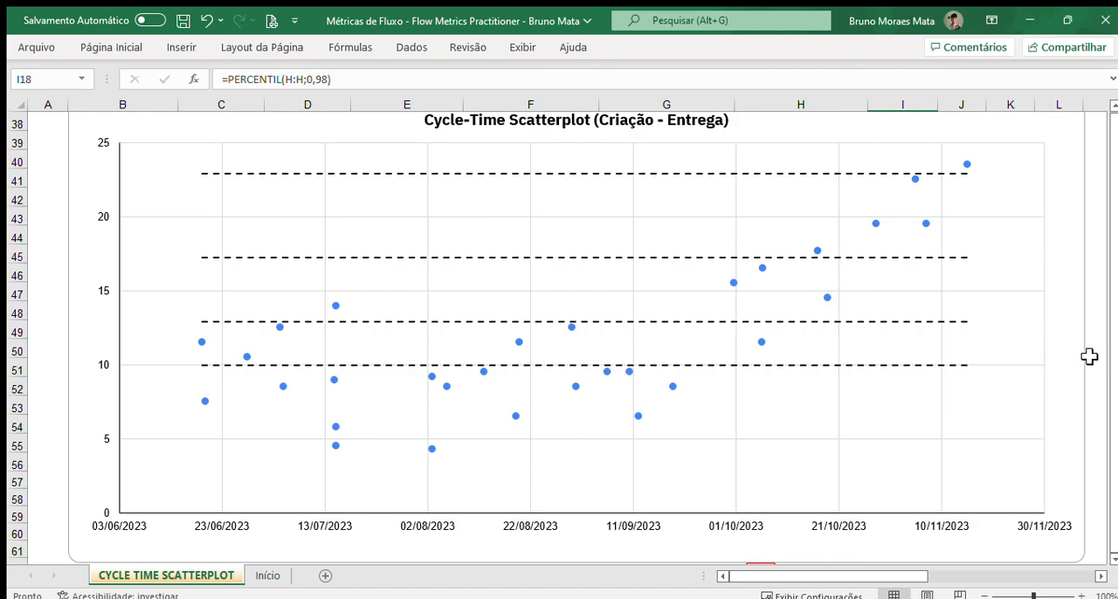
scroll(1090, 357, "down", 1)
left_click(772, 528)
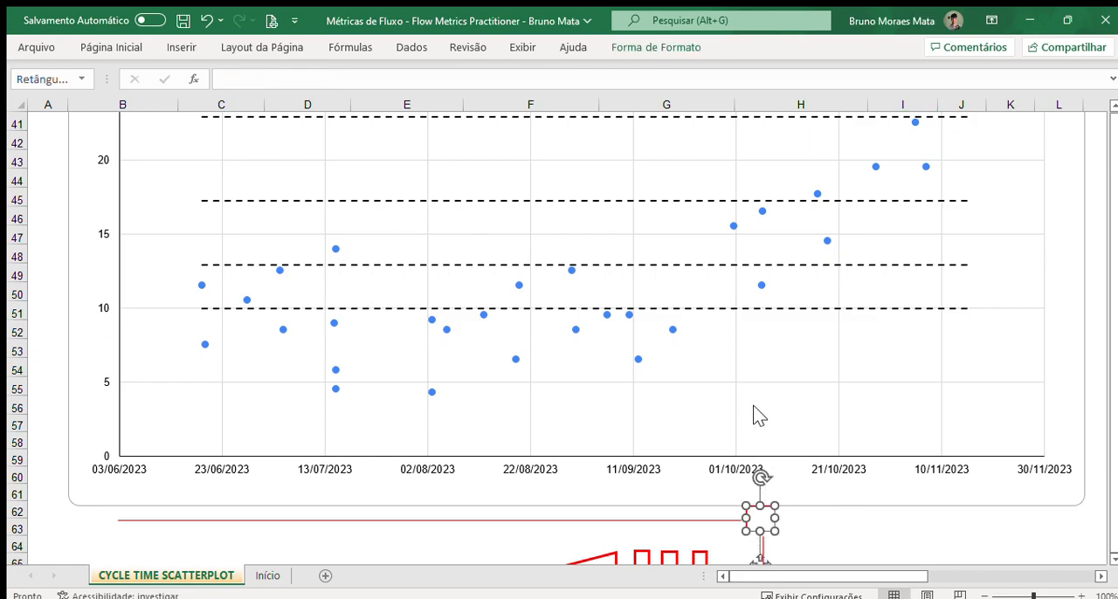
left_click_drag(776, 555, 763, 312)
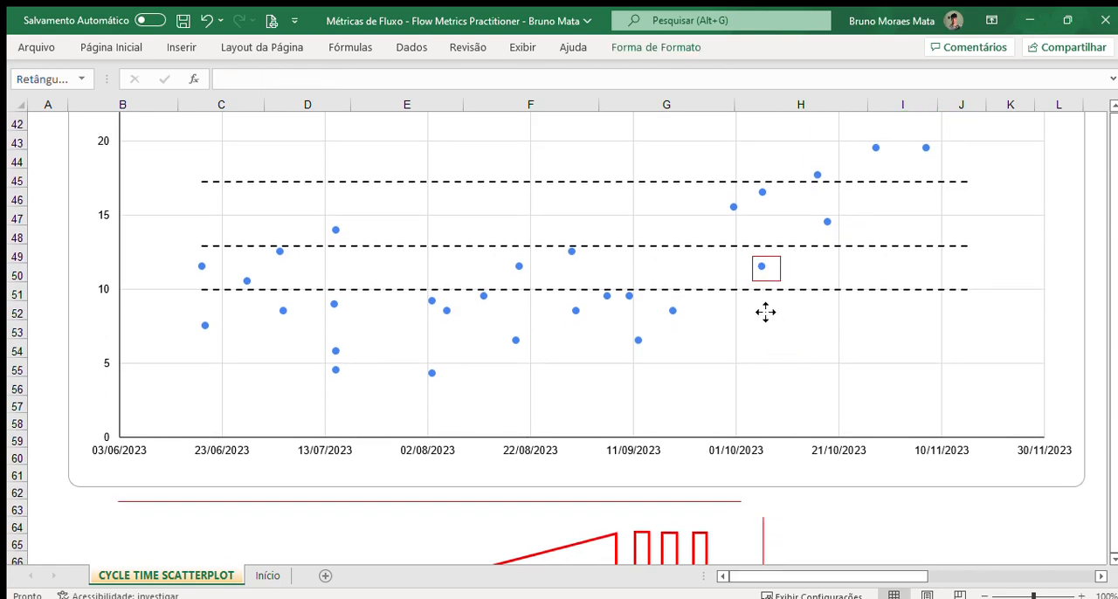
left_click_drag(768, 552, 767, 310)
left_click_drag(644, 503, 654, 275)
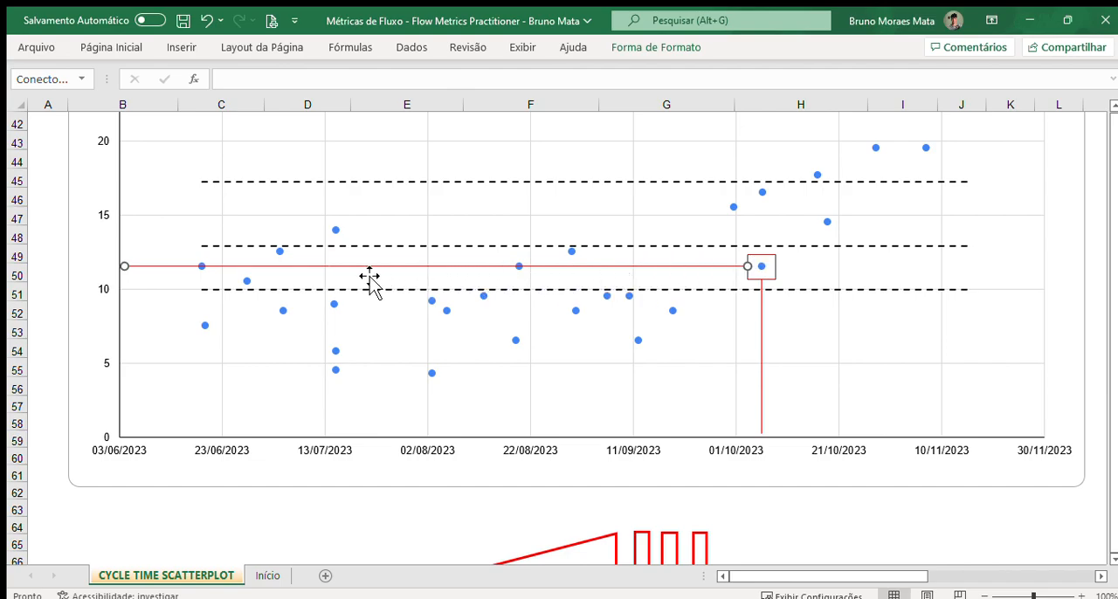
left_click(901, 535)
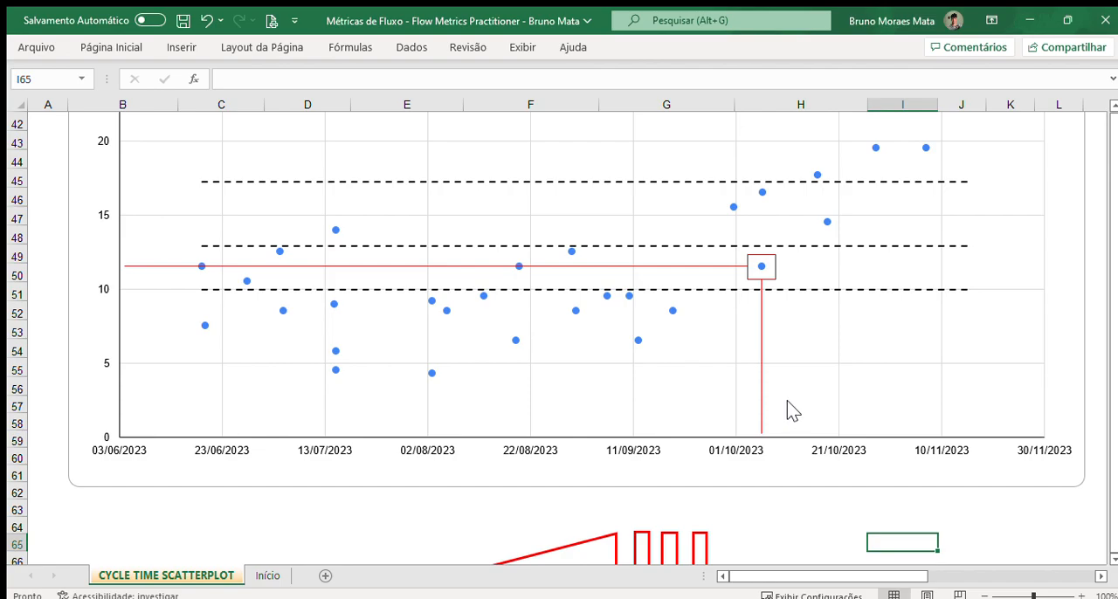
Step: Delete both red guide lines and enlarge the red rectangle to enclose the chart points from June to September
left_click(606, 267)
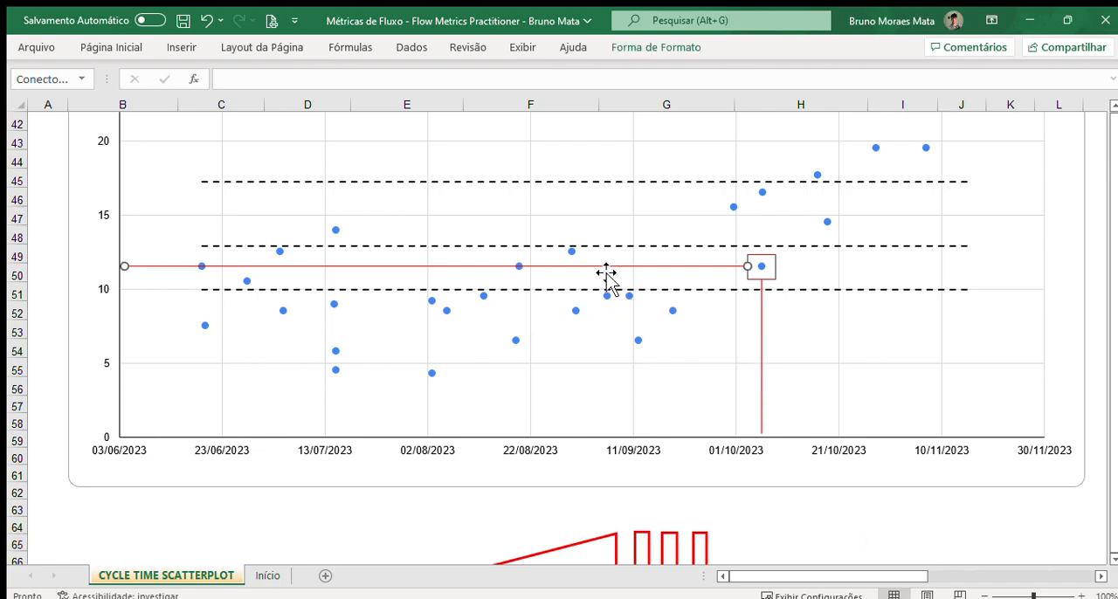
key("Delete")
left_click(762, 280)
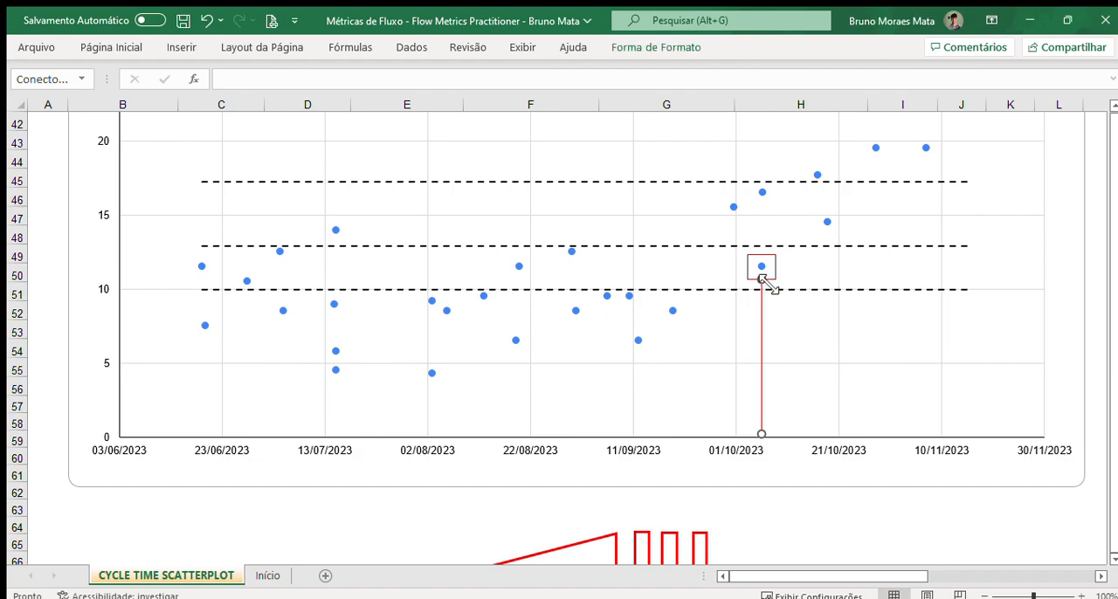
left_click(773, 267)
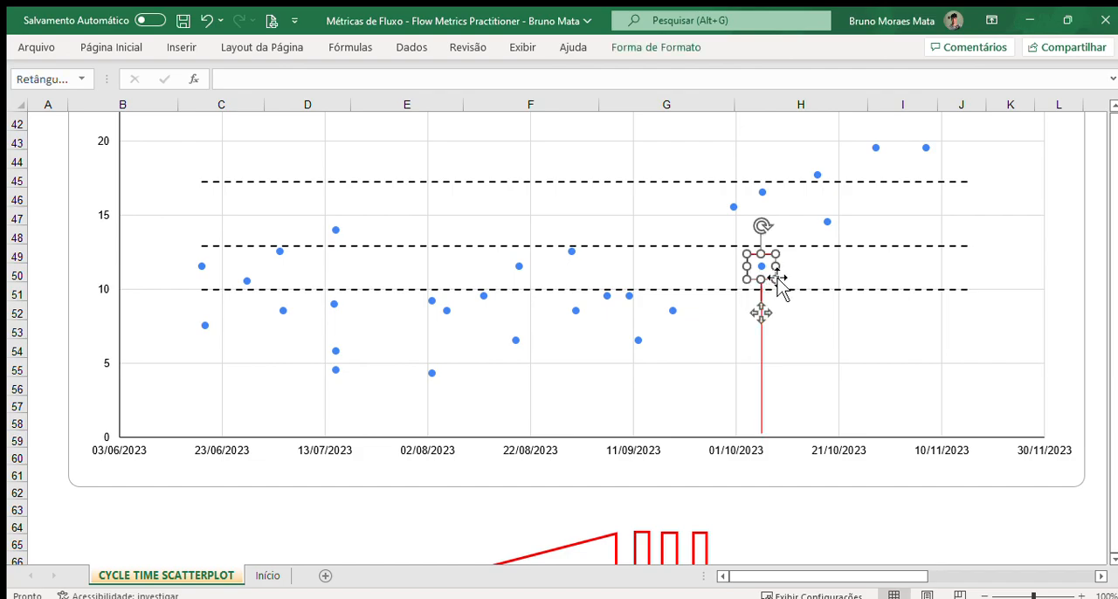
left_click_drag(775, 278, 609, 247)
left_click_drag(407, 242, 394, 398)
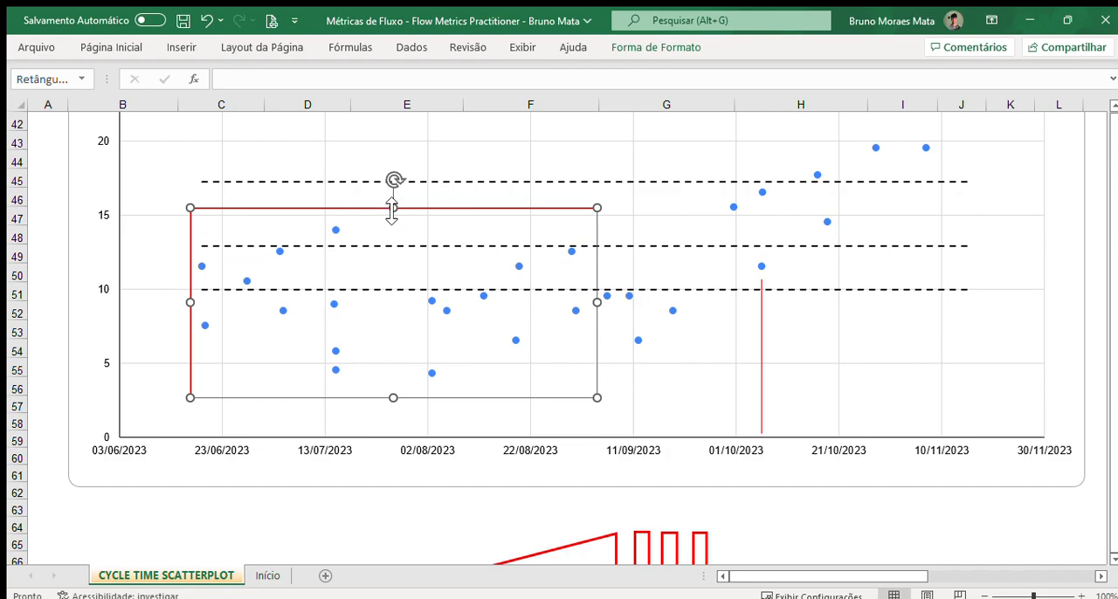
left_click_drag(404, 219, 402, 226)
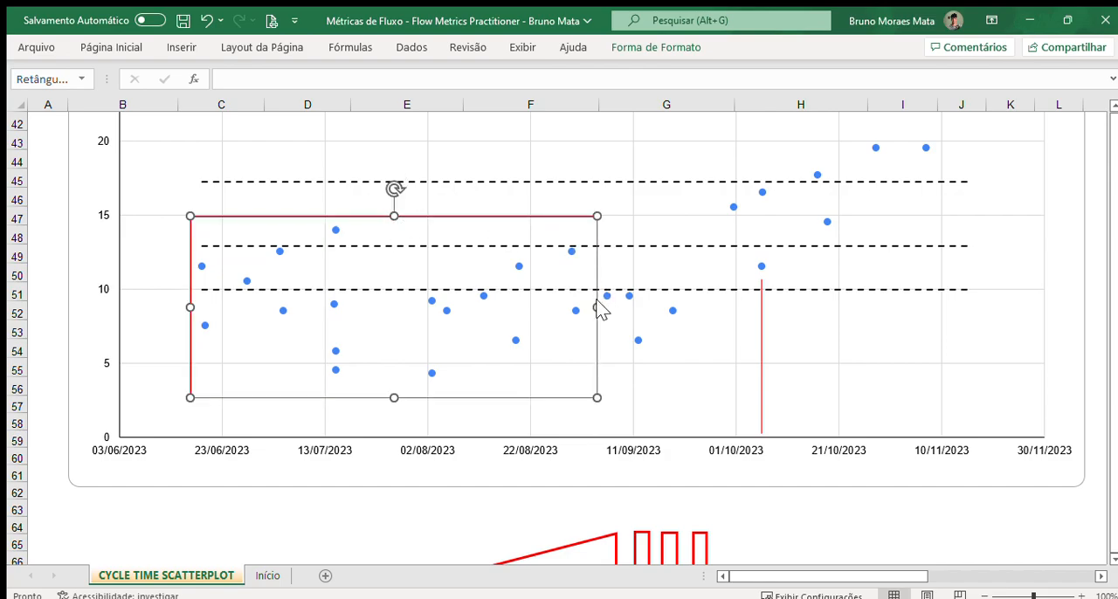
left_click_drag(600, 310, 687, 320)
left_click(764, 316)
key("Delete")
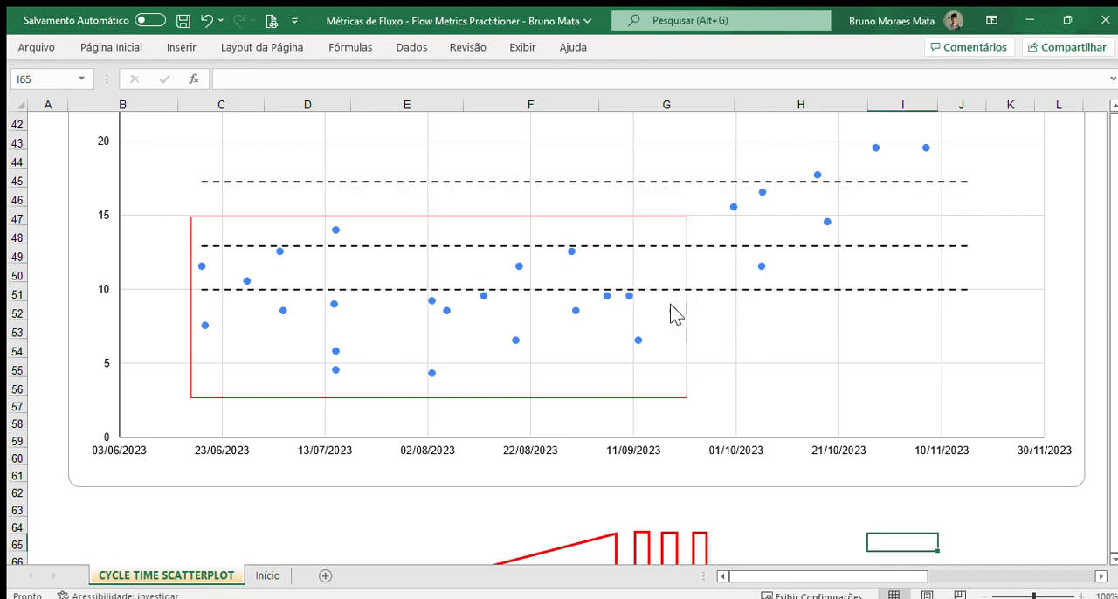
Step: Duplicate the red rectangle and fit the copy around the rising points from October to mid-November
scroll(704, 345, "up", 2)
left_click(668, 328)
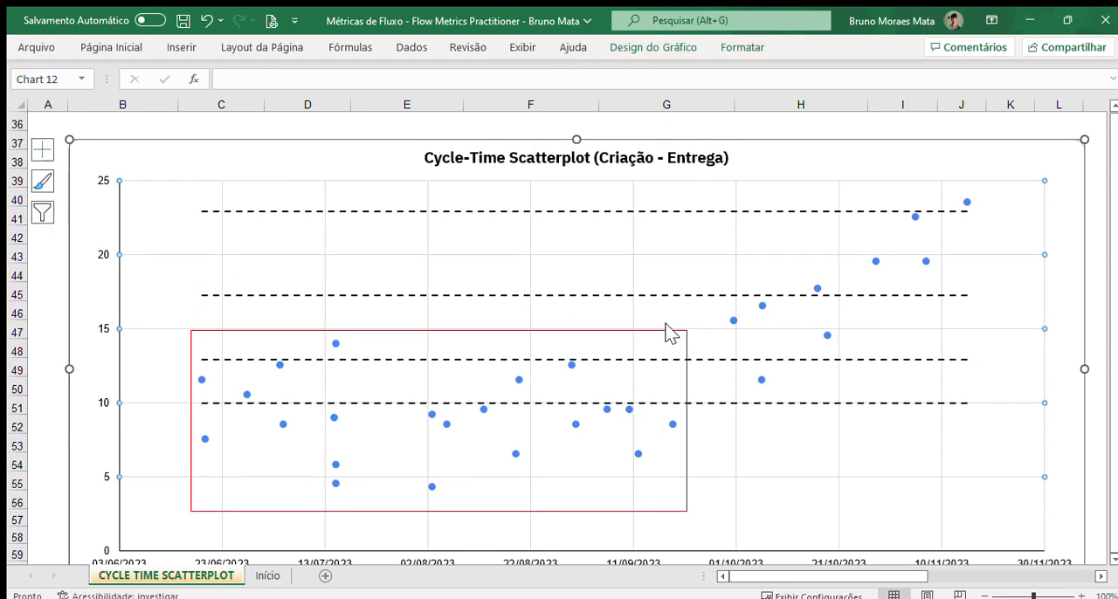
left_click(683, 338)
left_click(682, 337)
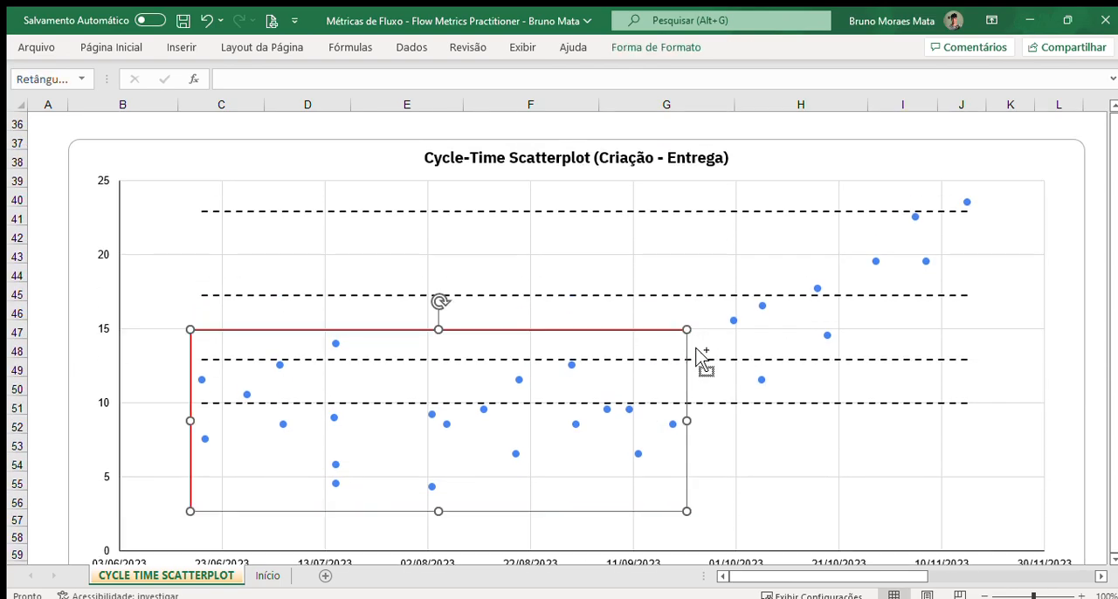
left_click_drag(669, 338, 1007, 189)
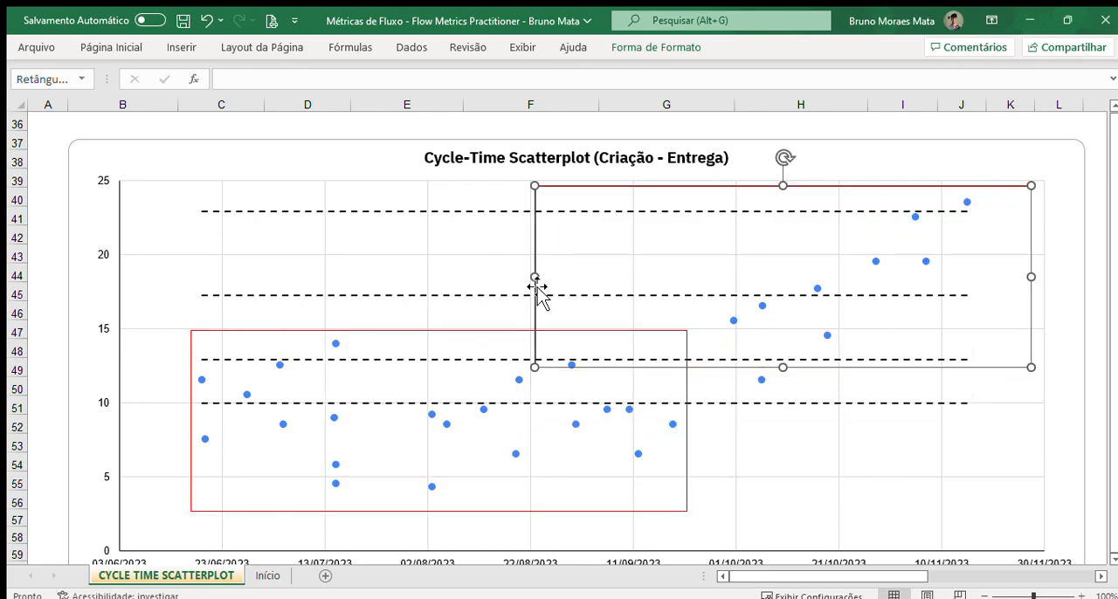
left_click_drag(535, 277, 710, 294)
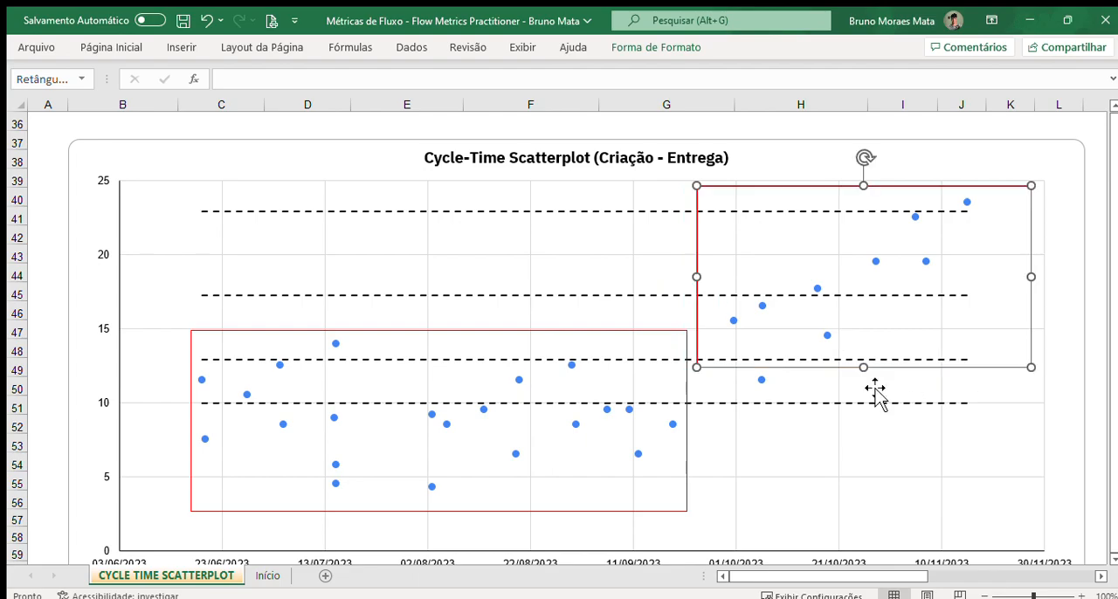
left_click_drag(865, 368, 882, 409)
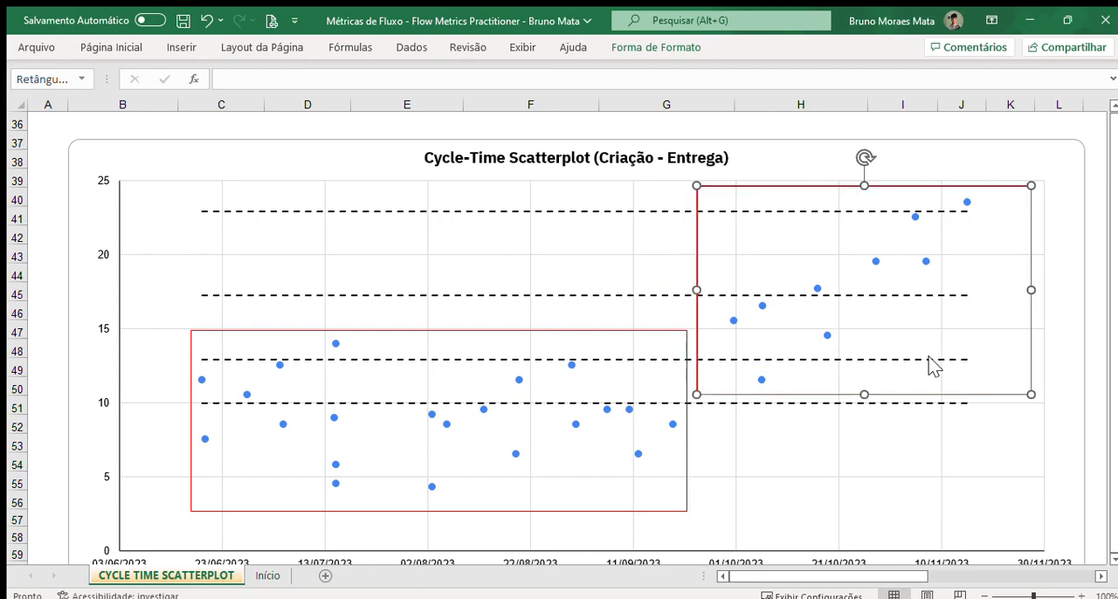
left_click_drag(1034, 290, 990, 295)
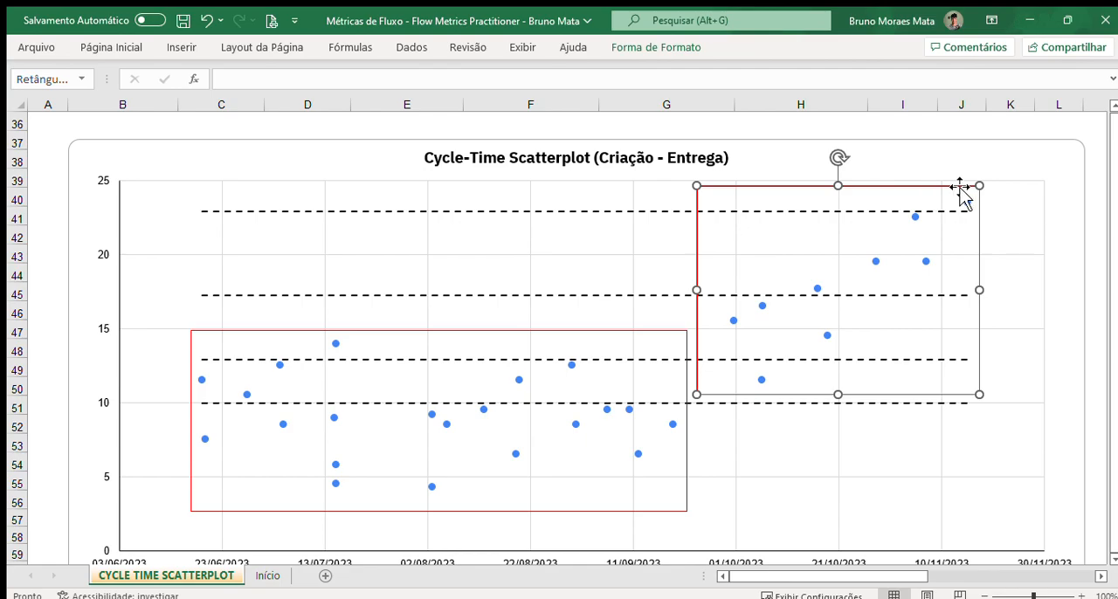
scroll(948, 447, "down", 1)
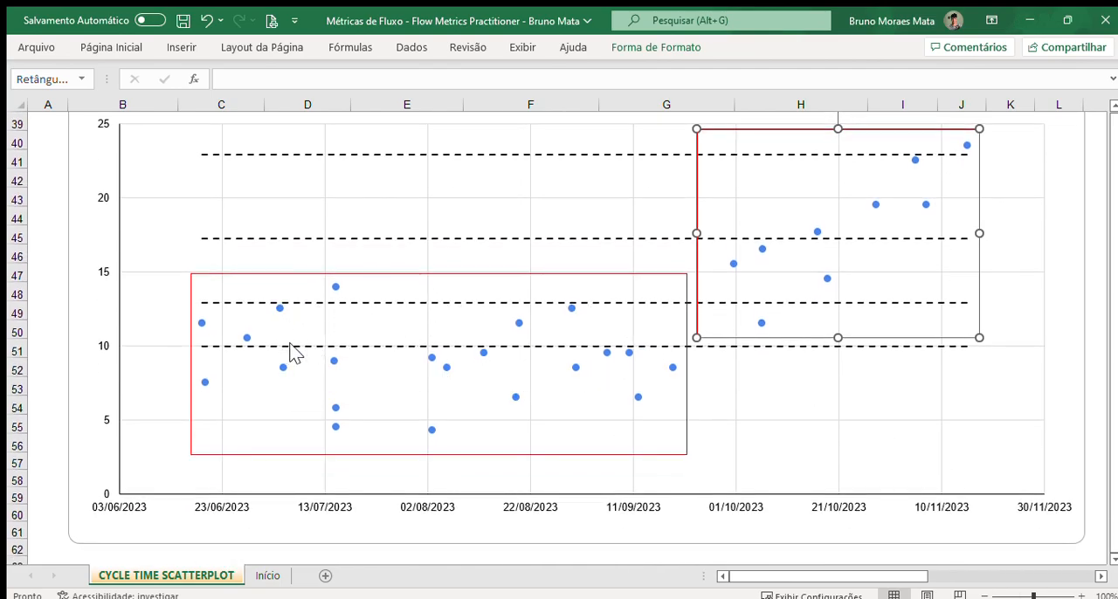
scroll(647, 393, "up", 1)
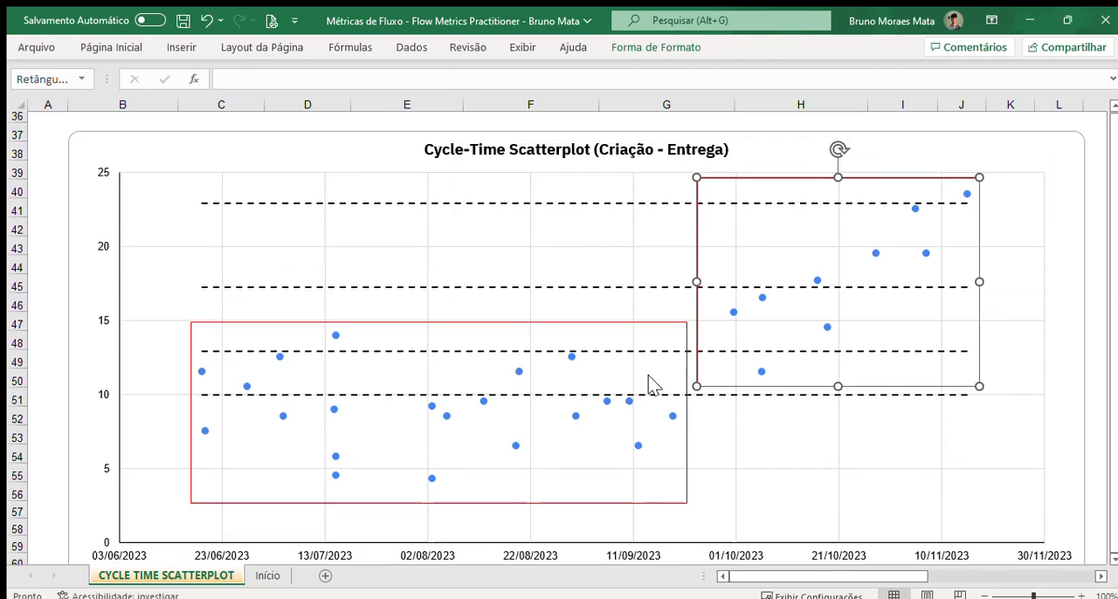
left_click(1071, 125)
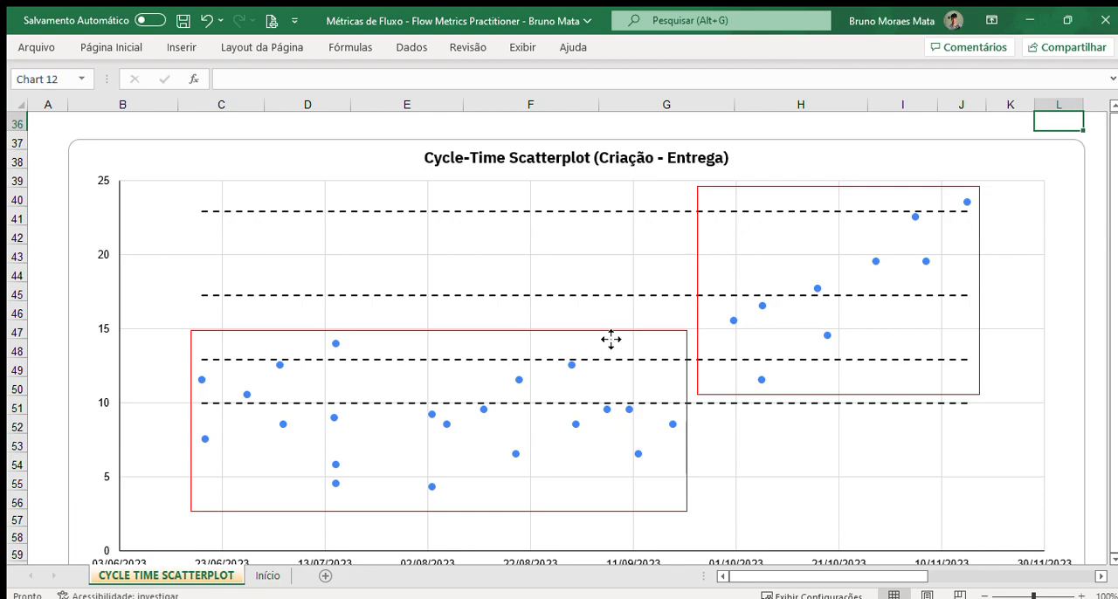
Step: Delete both red rectangles that enclose the point groups on the Cycle-Time Scatterplot
left_click(604, 342)
left_click(597, 323)
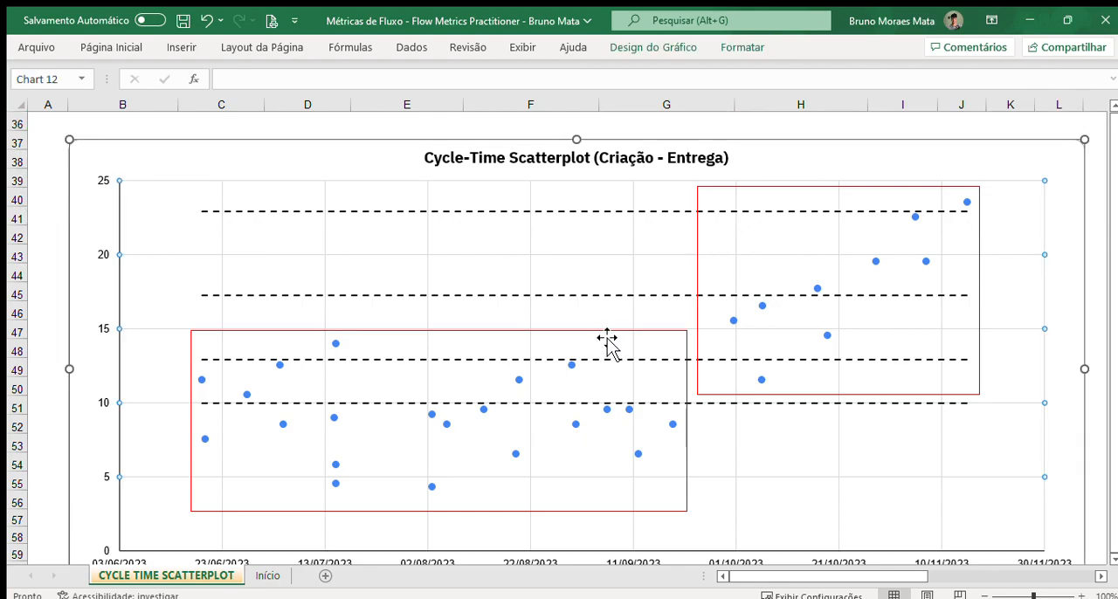
left_click(606, 338)
left_click(729, 392)
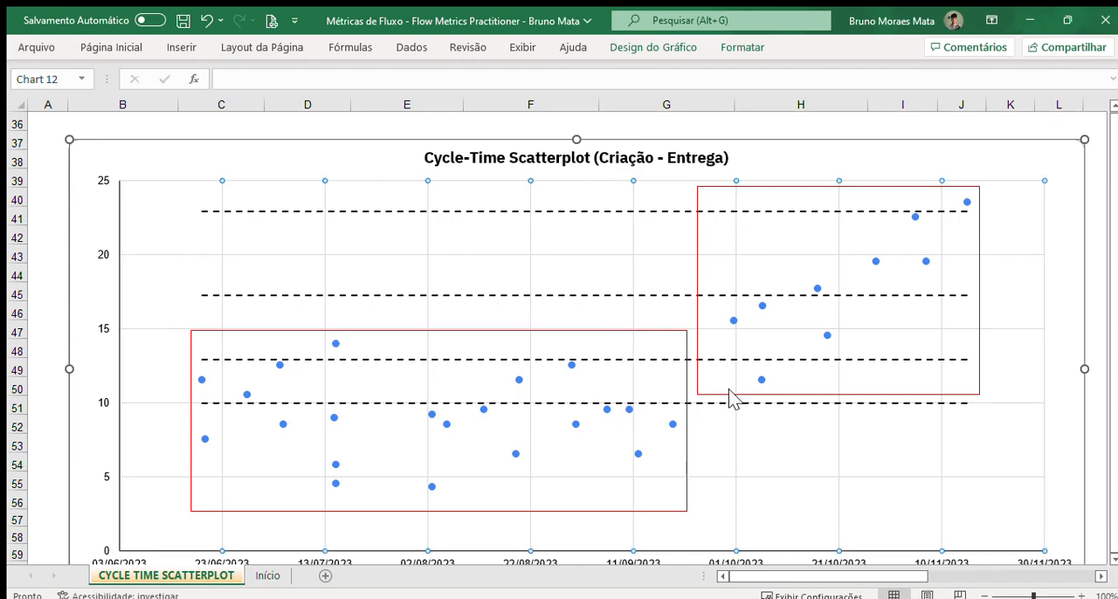
left_click(731, 393)
key("Delete")
left_click(696, 390)
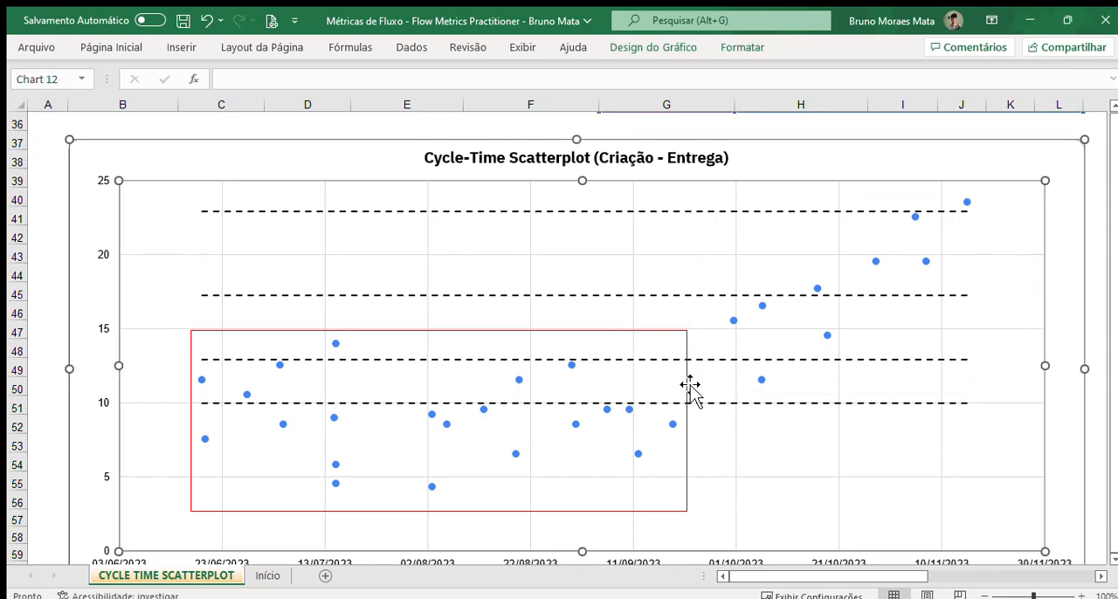
left_click(690, 386)
key("Delete")
Step: Move the red triangle onto the chart and enlarge it so its slope rises from the early-July area to the highest mid-November point
scroll(690, 387, "down", 4)
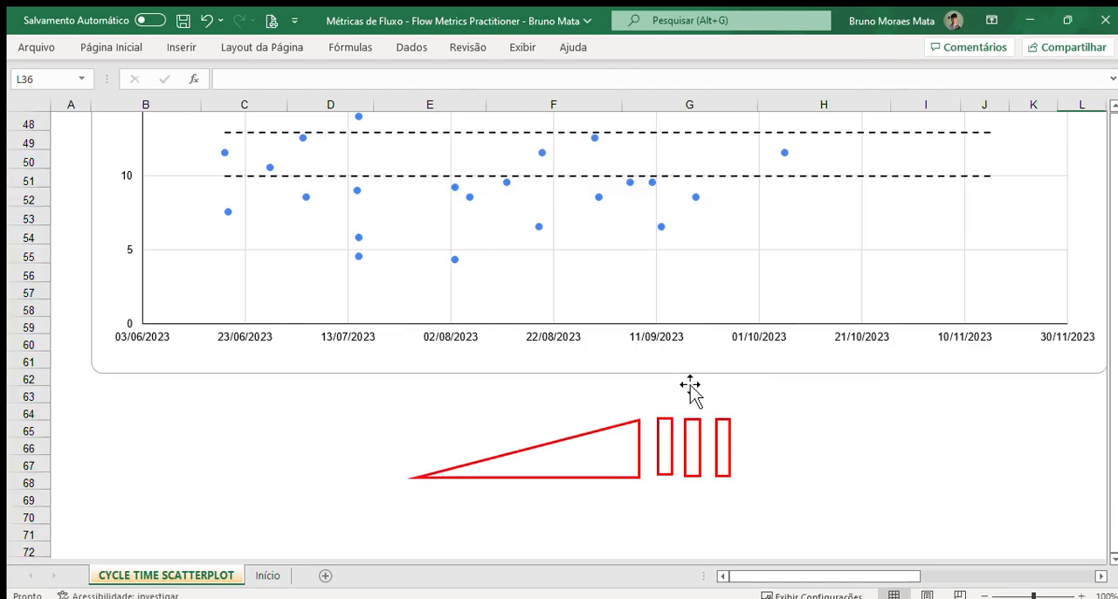
left_click(572, 458)
left_click(574, 451)
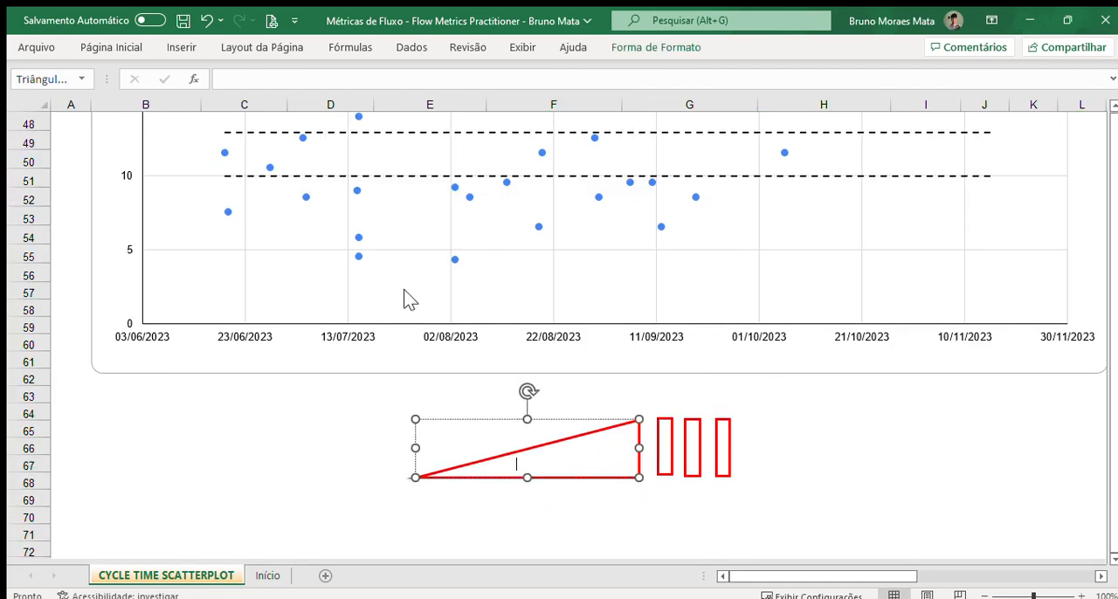
left_click_drag(584, 436, 470, 221)
scroll(672, 394, "up", 6)
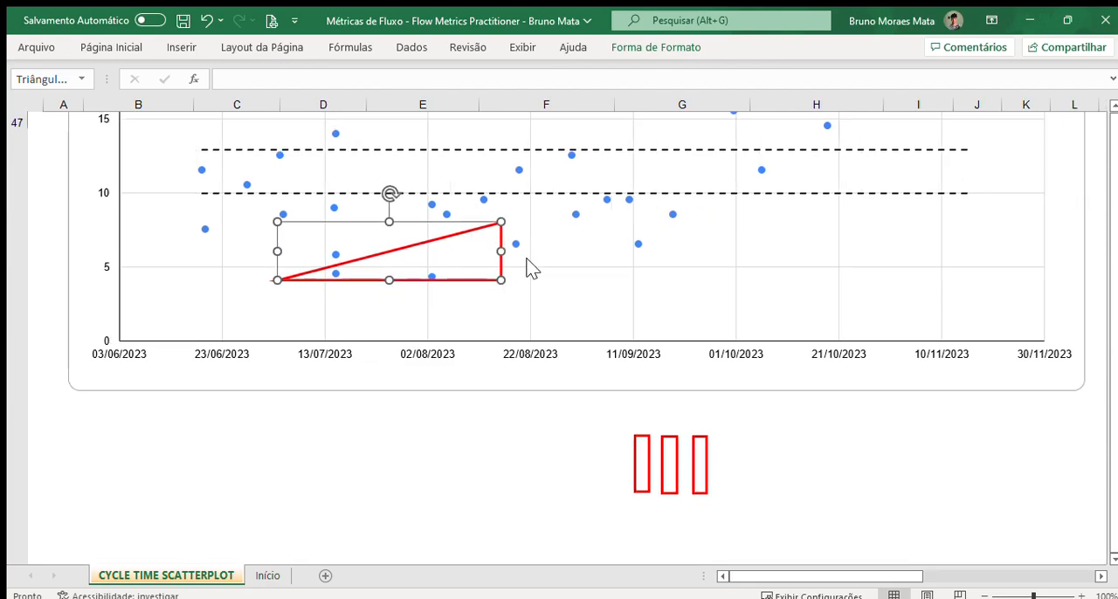
scroll(546, 535, "down", 1)
left_click_drag(503, 518, 988, 508)
left_click_drag(625, 481, 629, 258)
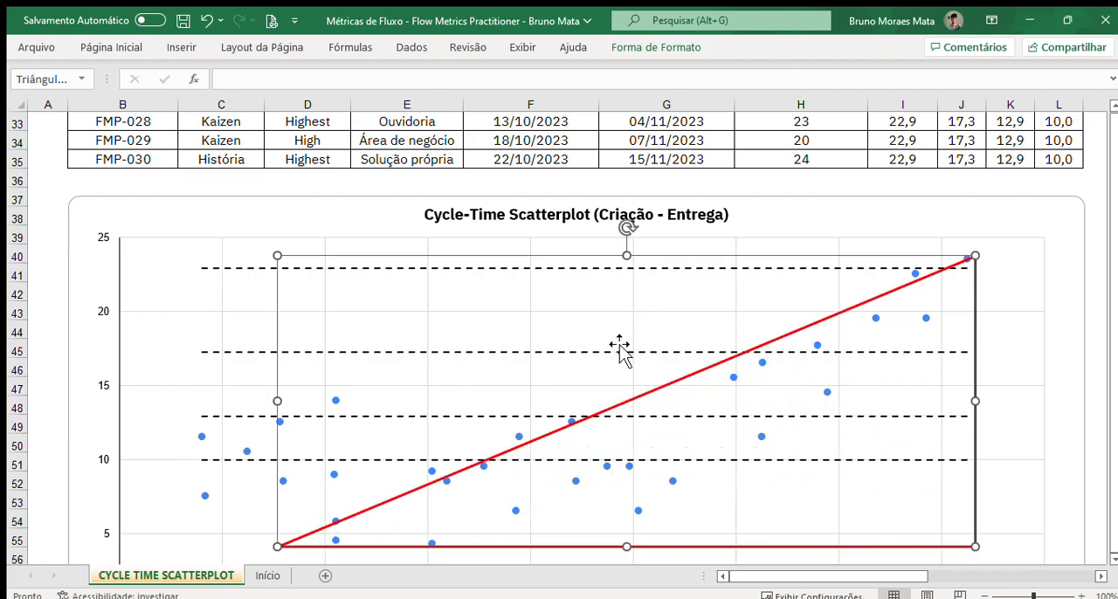
left_click(1090, 365)
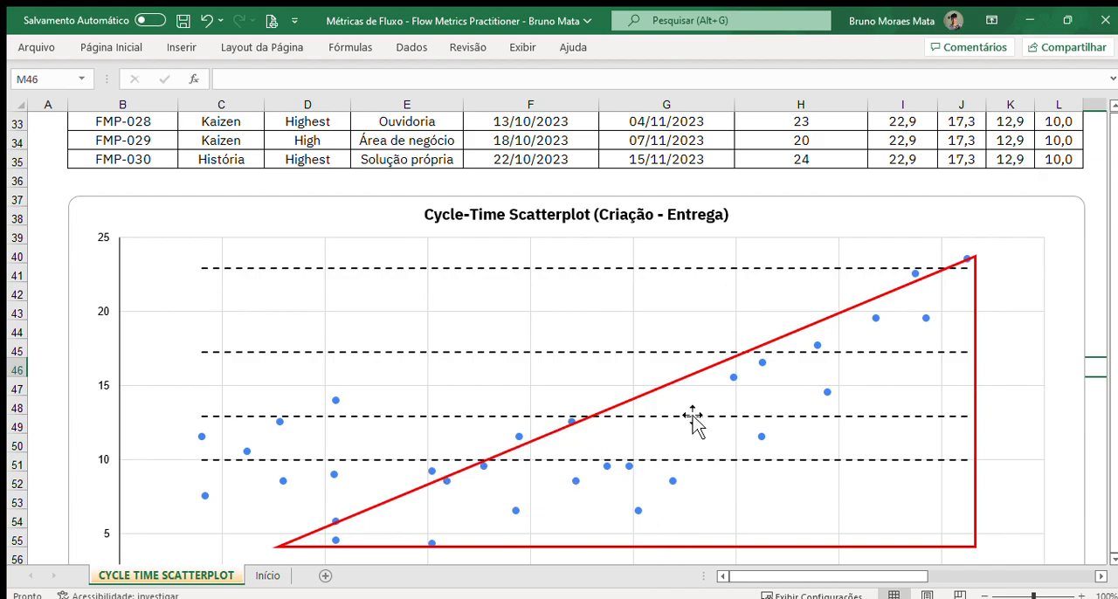
Step: Delete the red triangle and fit a narrow red rectangle around the vertical stack of four mid-July points
left_click(976, 281)
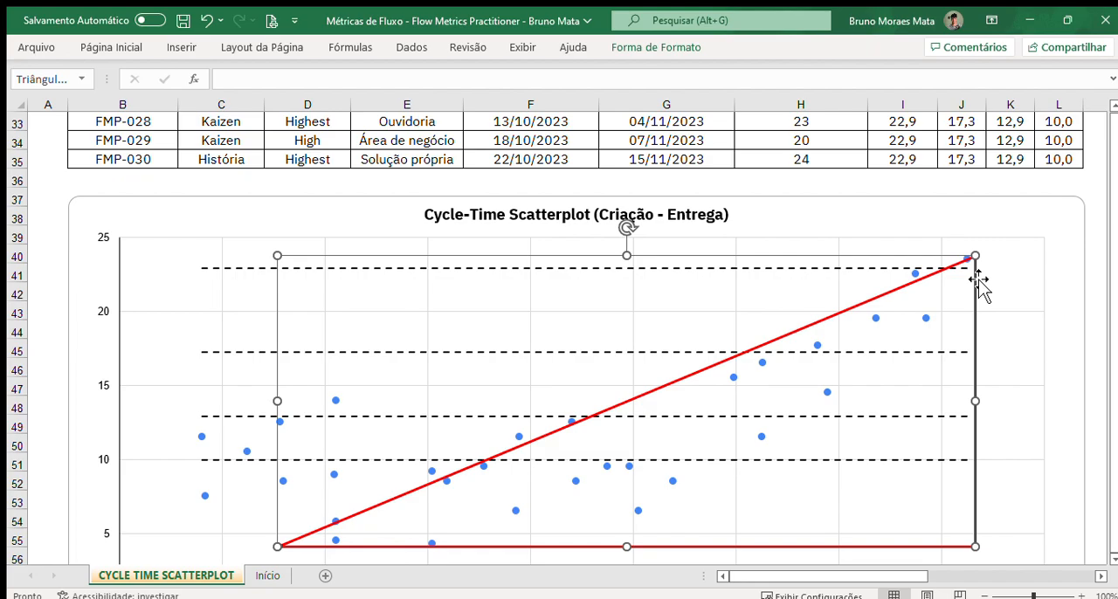
key("Delete")
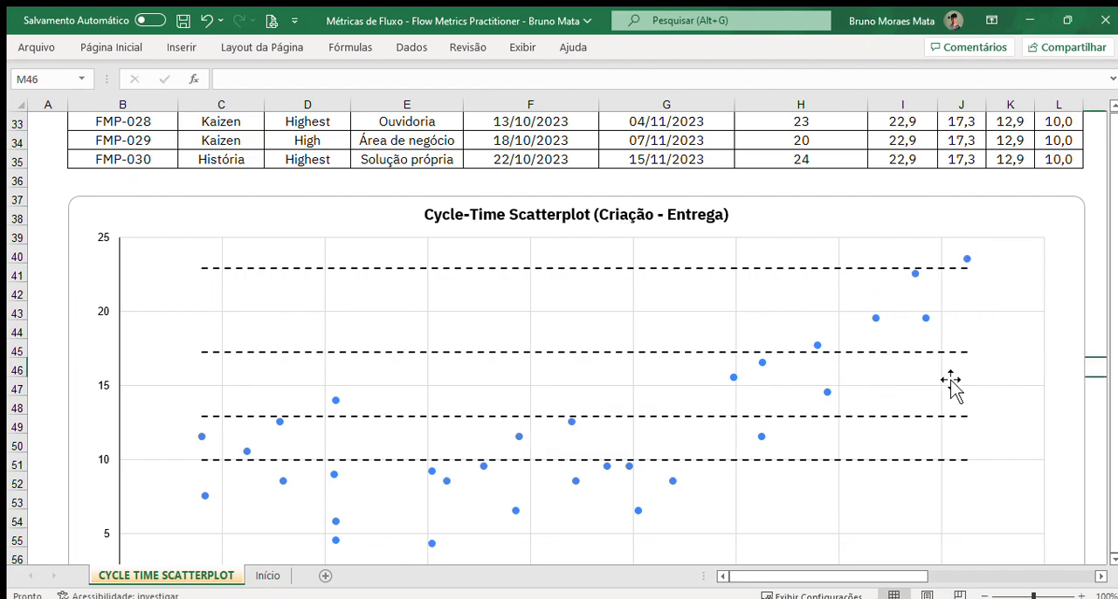
scroll(815, 441, "down", 3)
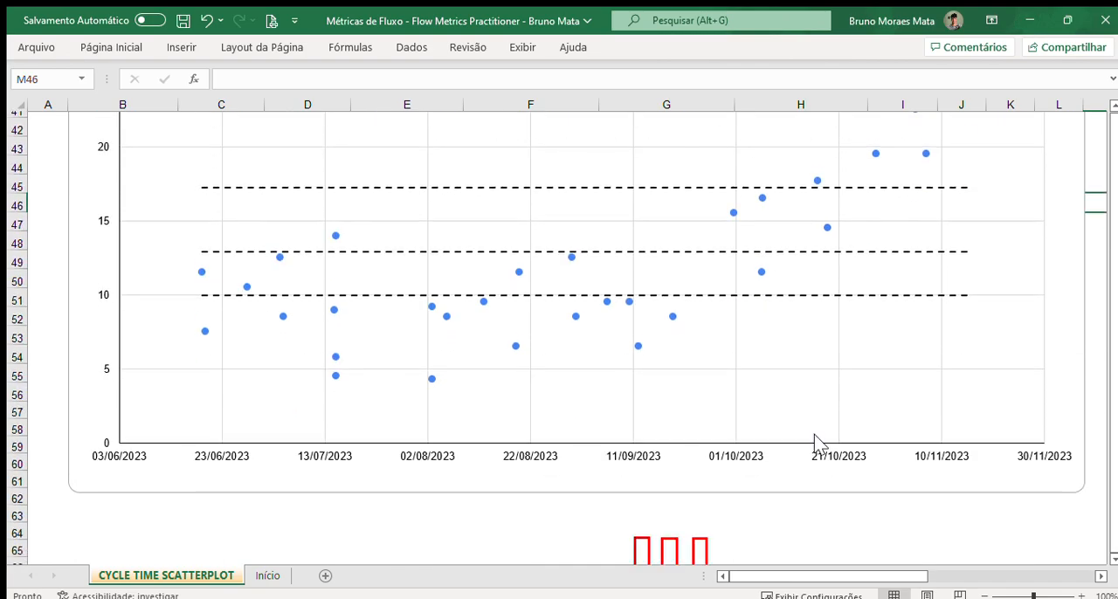
scroll(815, 434, "down", 3)
left_click(651, 450)
scroll(662, 495, "up", 3)
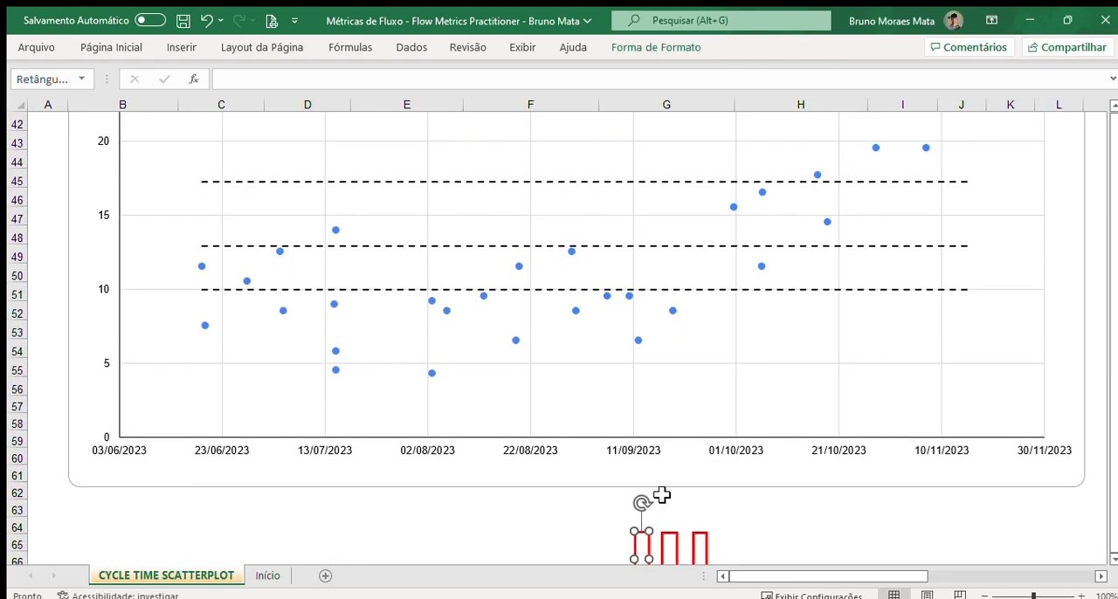
left_click_drag(646, 544, 358, 401)
scroll(358, 401, "up", 2)
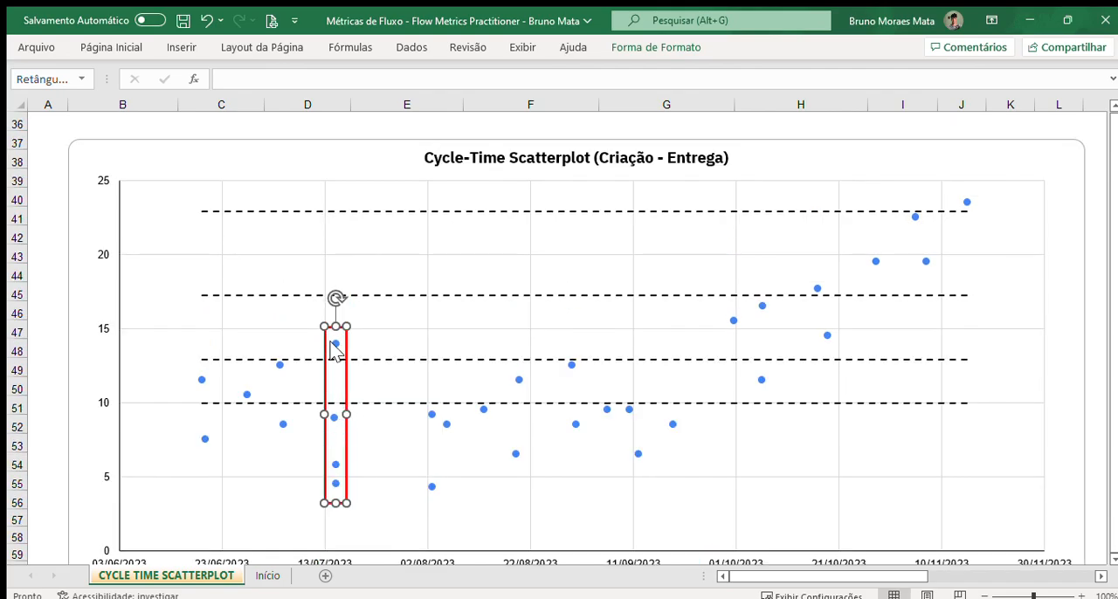
left_click(44, 351)
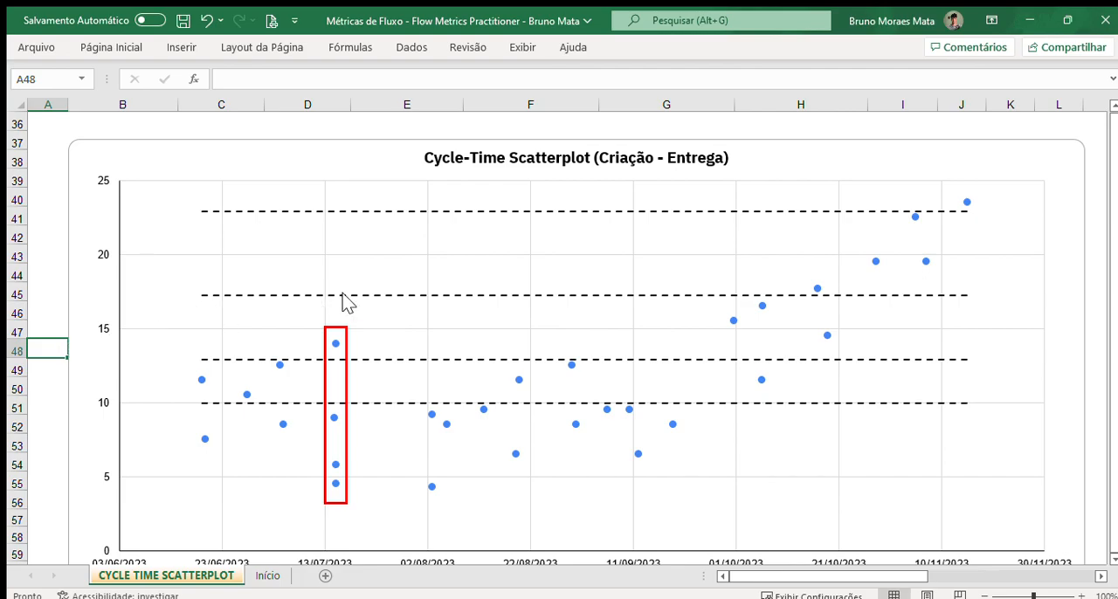
Step: Select the four Data de Entrega cells dated 15/07/2023 in the source table, G11 to G14
scroll(344, 305, "down", 1)
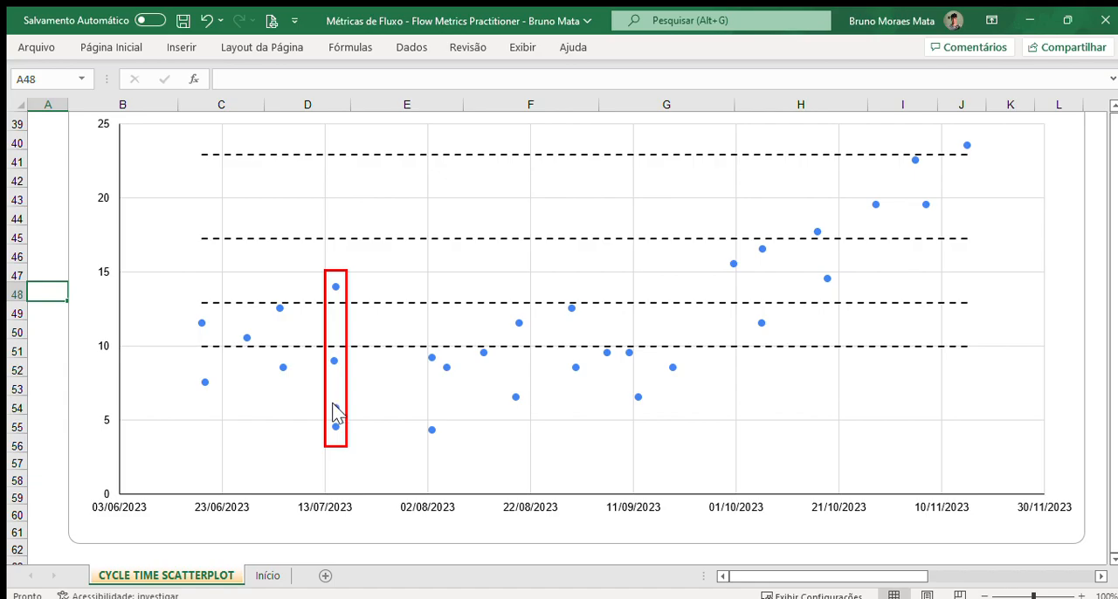
scroll(489, 418, "up", 4)
scroll(490, 419, "up", 5)
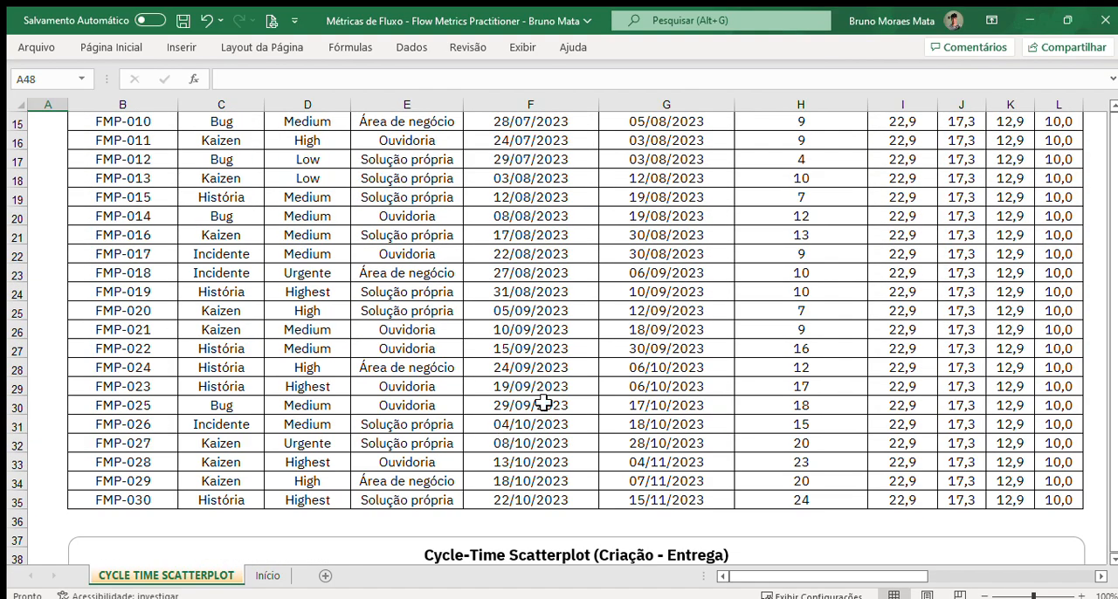
scroll(674, 294, "up", 2)
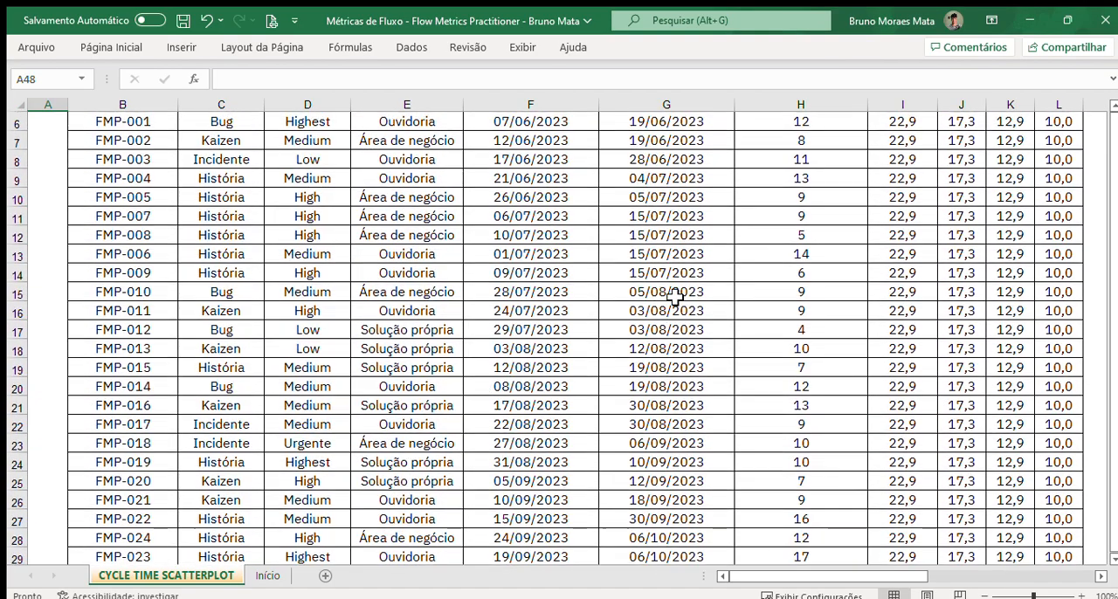
left_click_drag(667, 218, 674, 276)
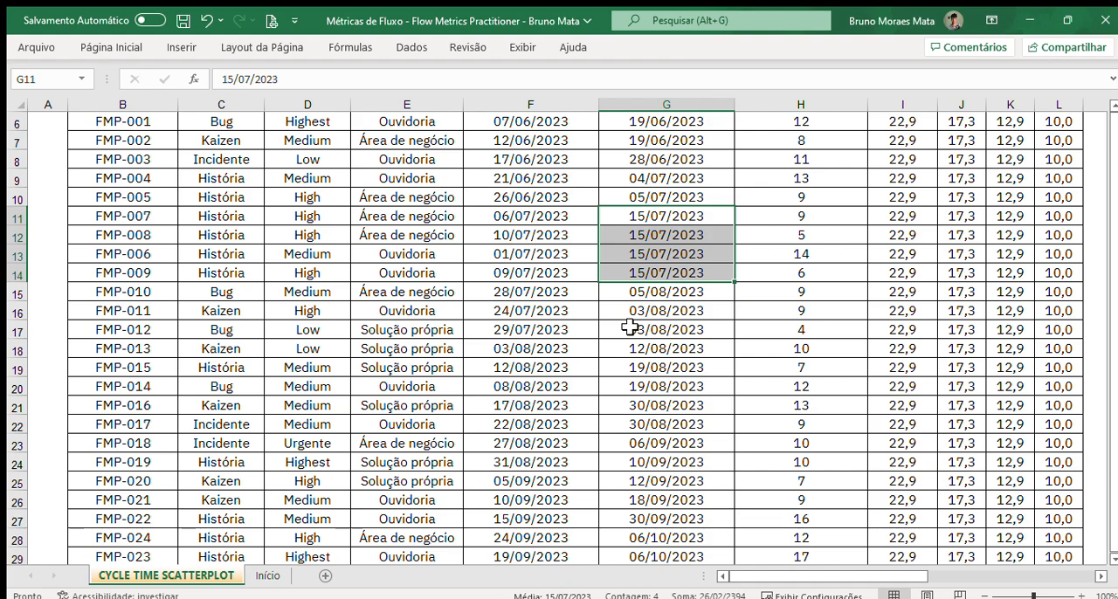
Step: Move and widen the red rectangle to span the empty gap between the mid-July and early-August points on the chart
scroll(399, 375, "down", 12)
scroll(375, 350, "down", 1)
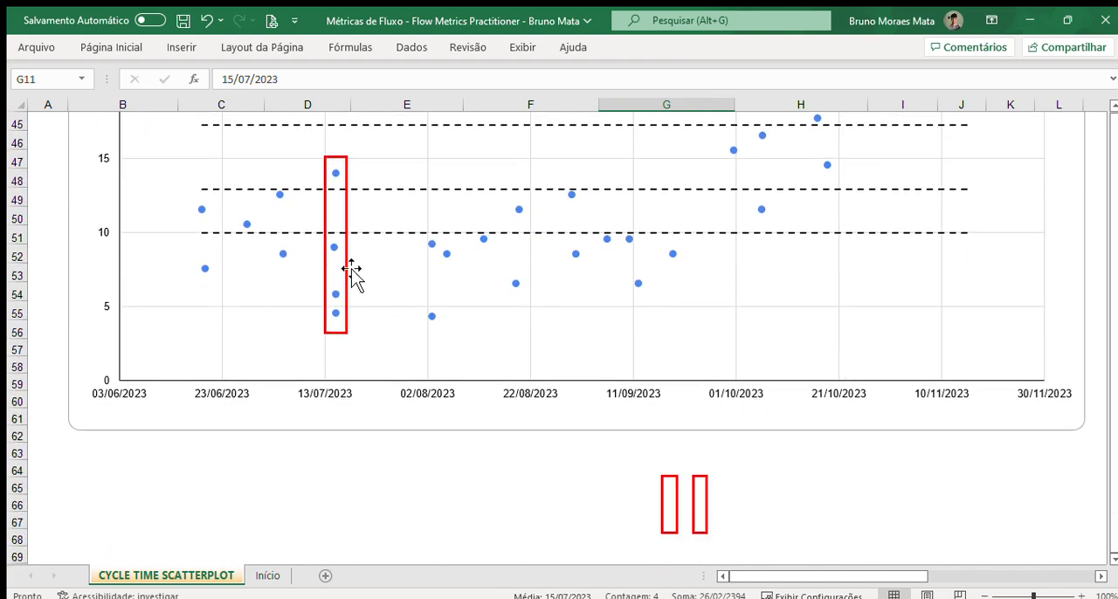
scroll(357, 254, "up", 2)
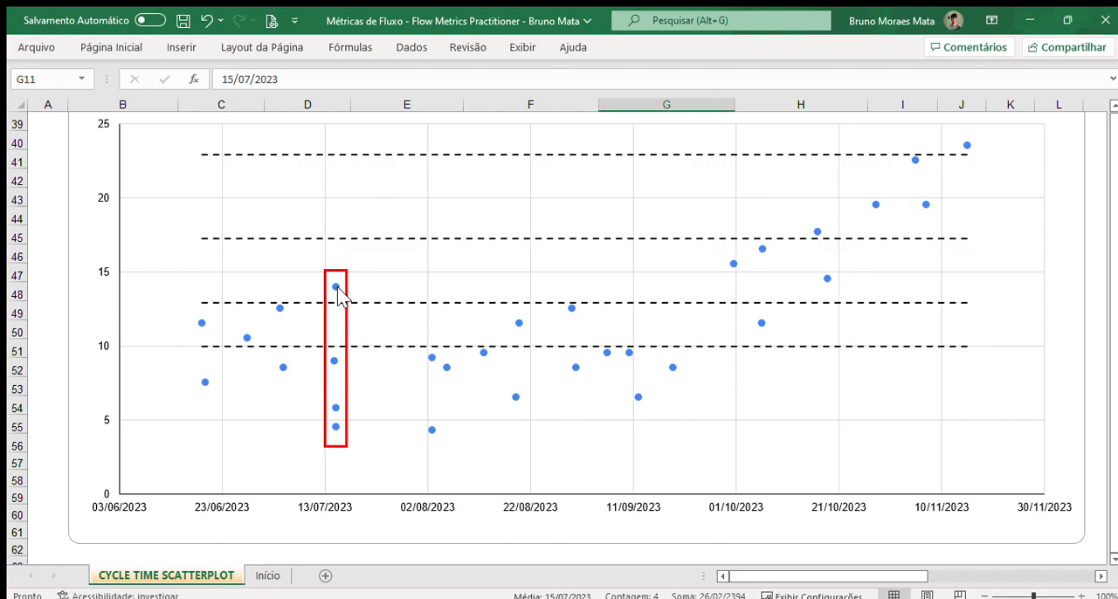
left_click(348, 339)
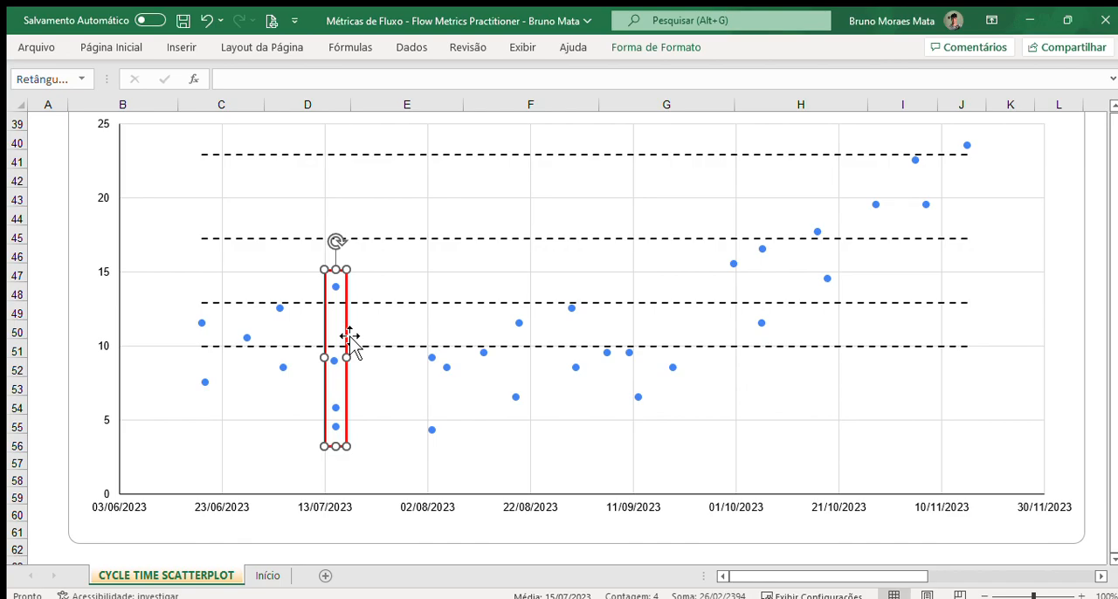
left_click_drag(349, 337, 429, 380)
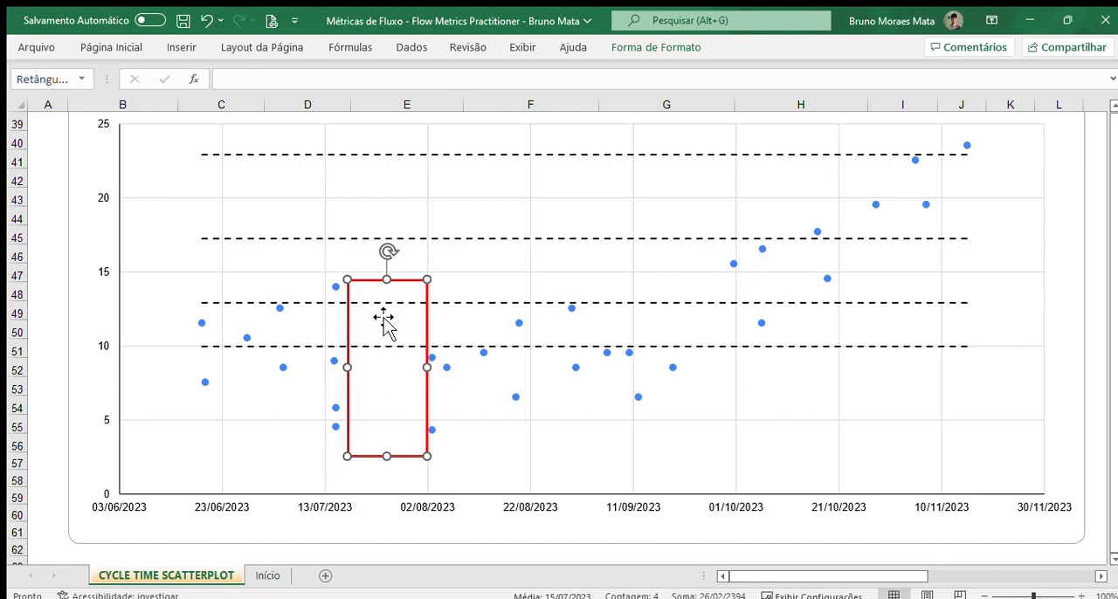
mouse_move(387, 280)
left_mouse_down()
mouse_move(399, 260)
mouse_move(404, 286)
left_mouse_up()
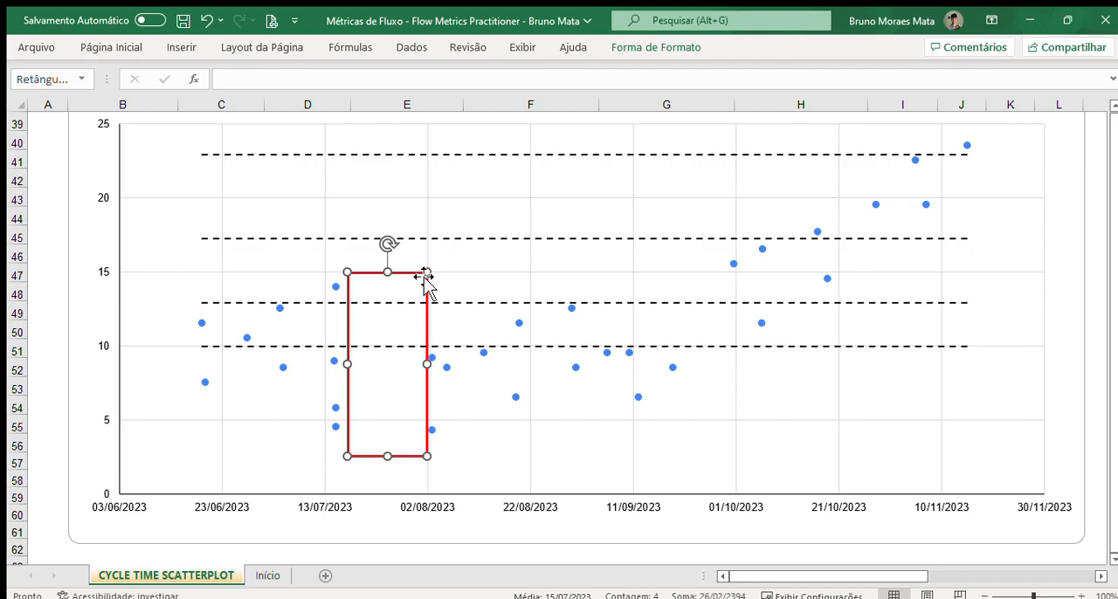
Step: Delete the red rectangle on the chart and the two spare red rectangles below it
key("Delete")
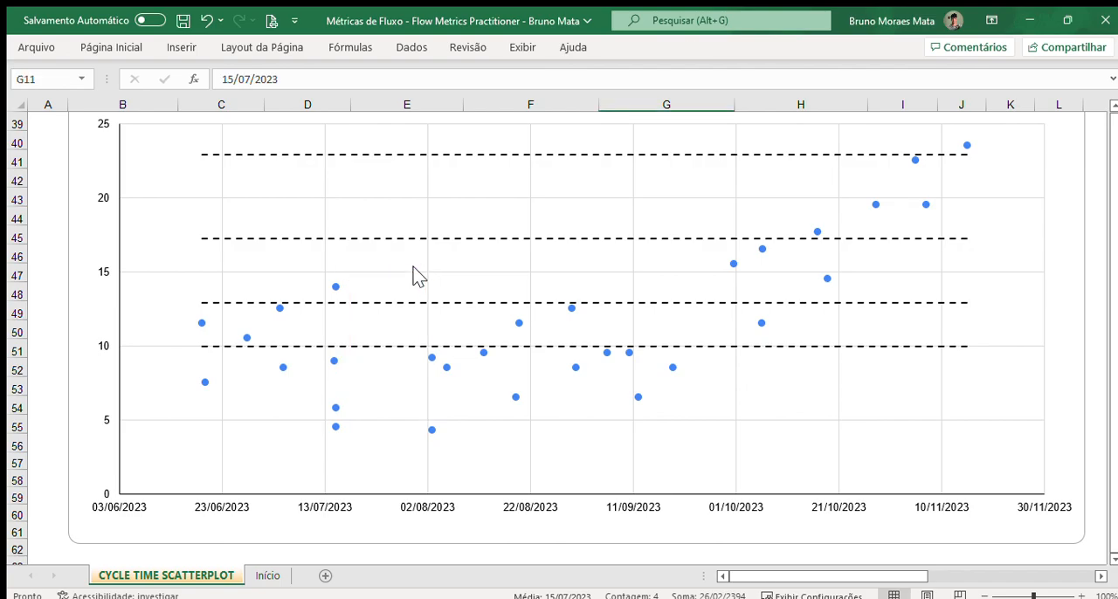
scroll(525, 303, "up", 1)
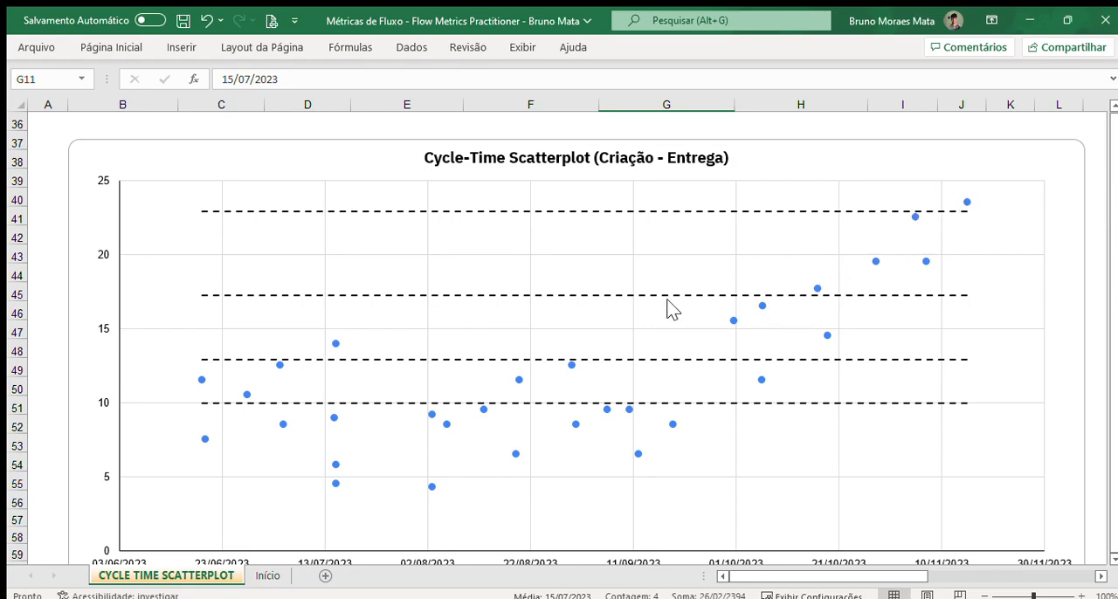
scroll(781, 320, "down", 1)
scroll(590, 297, "up", 2)
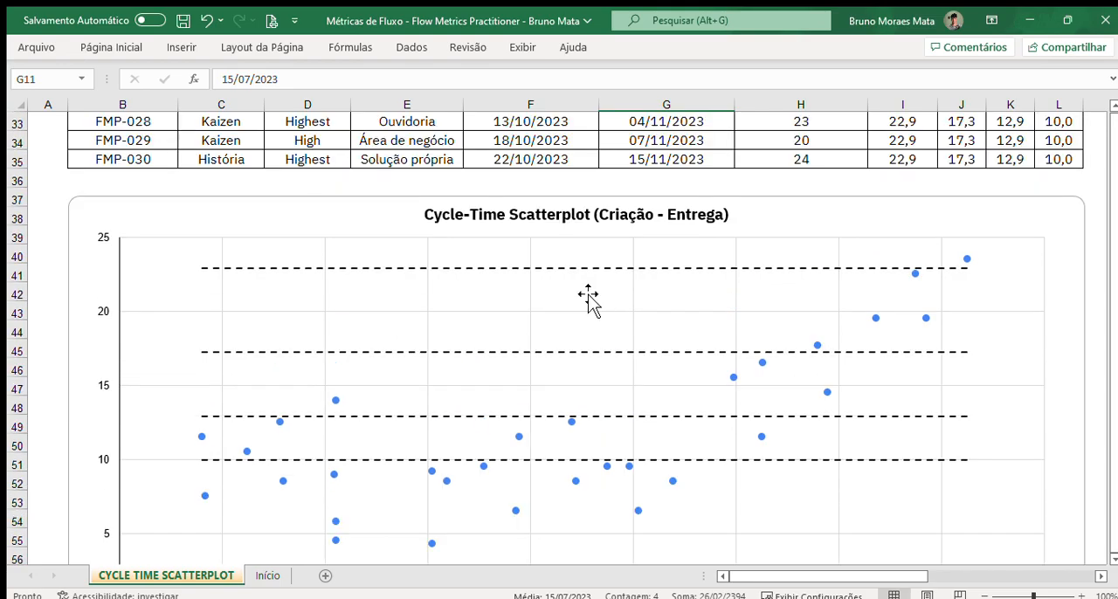
scroll(588, 297, "down", 4)
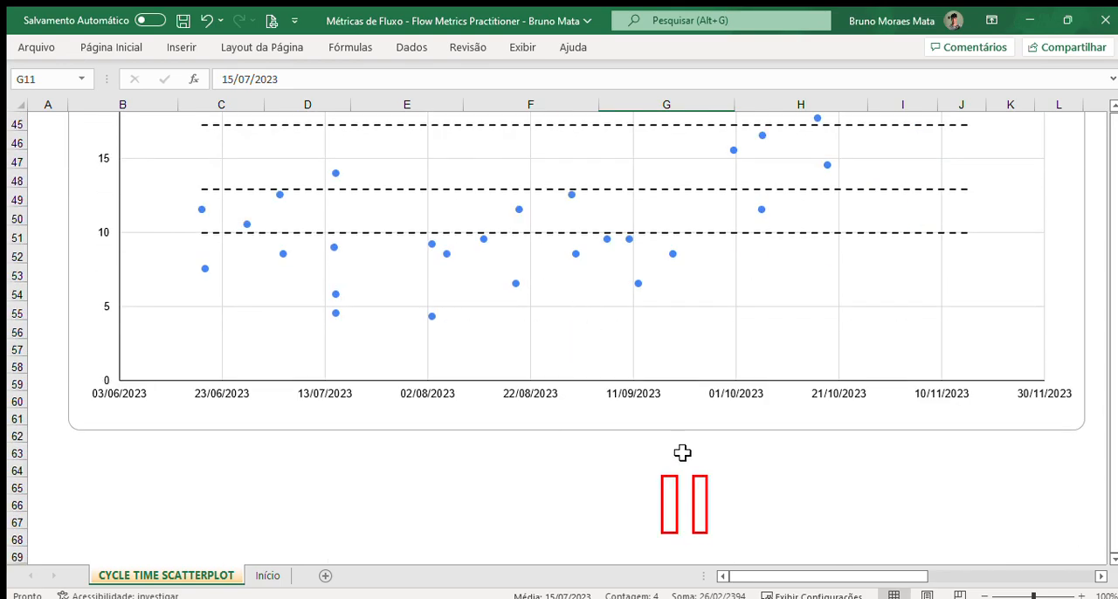
left_click(673, 484)
key("Delete")
left_click(706, 505)
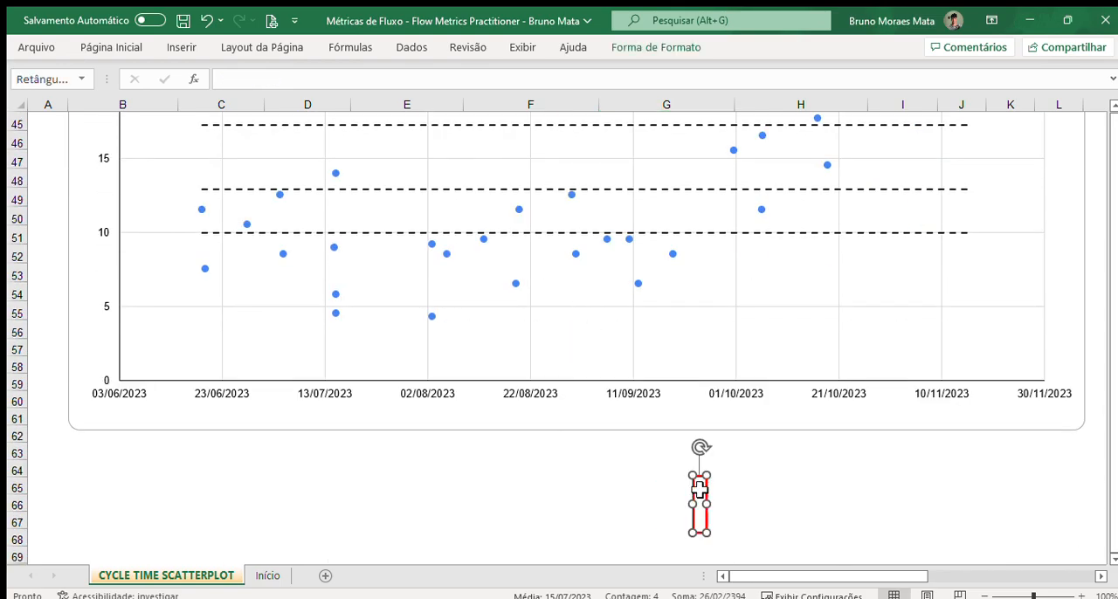
key("Delete")
Step: Bring the second Cycle-Time Scatterplot, with points coloured by priority, into view beside the first chart
scroll(693, 491, "up", 2)
scroll(693, 491, "up", 1)
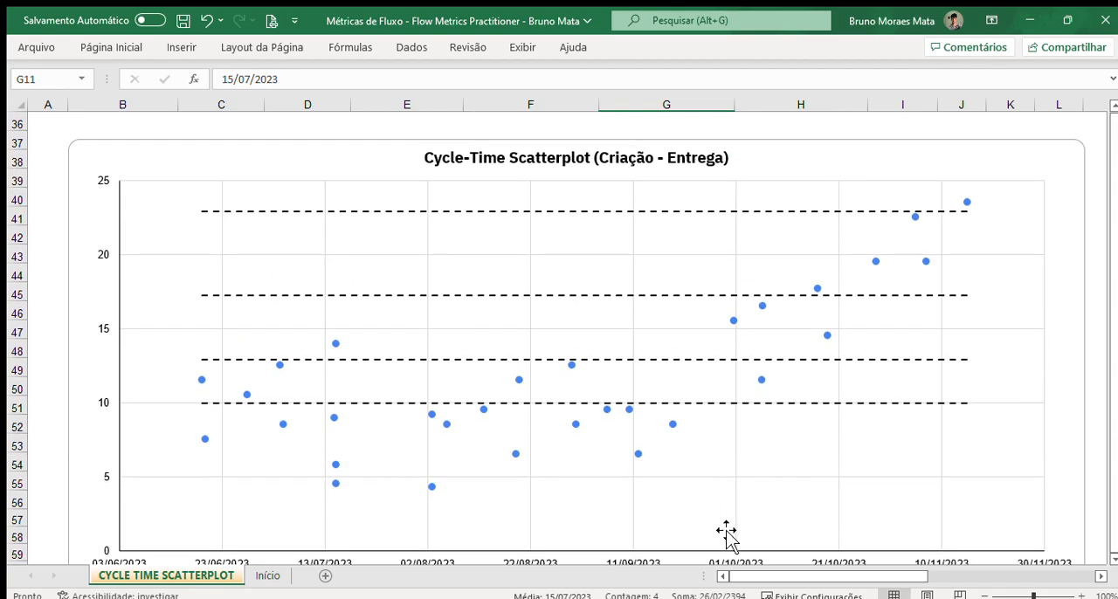
left_click(1113, 560)
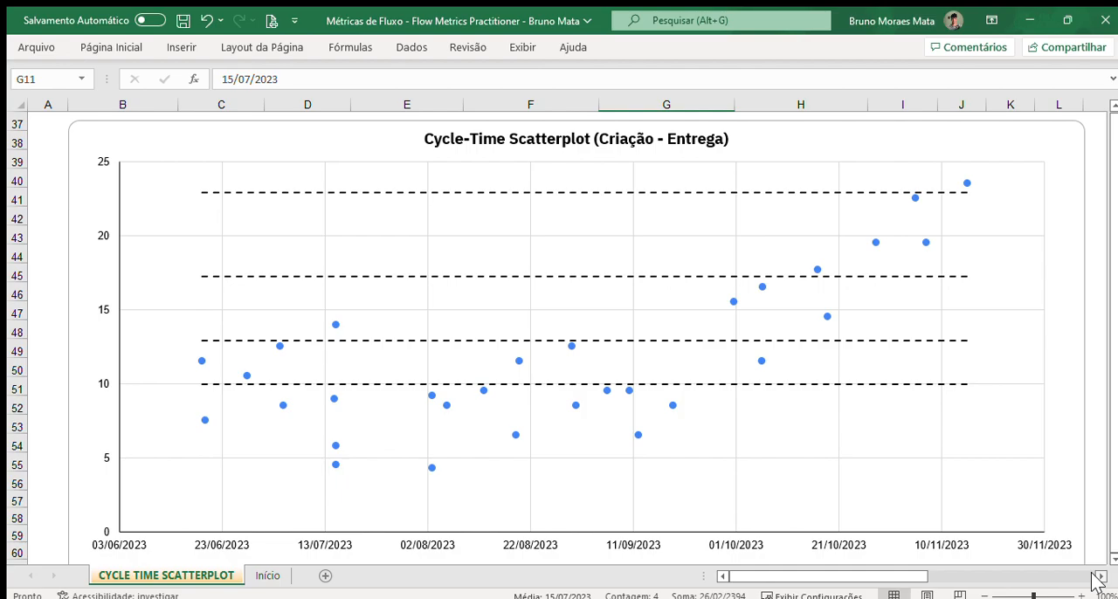
left_click(1100, 577)
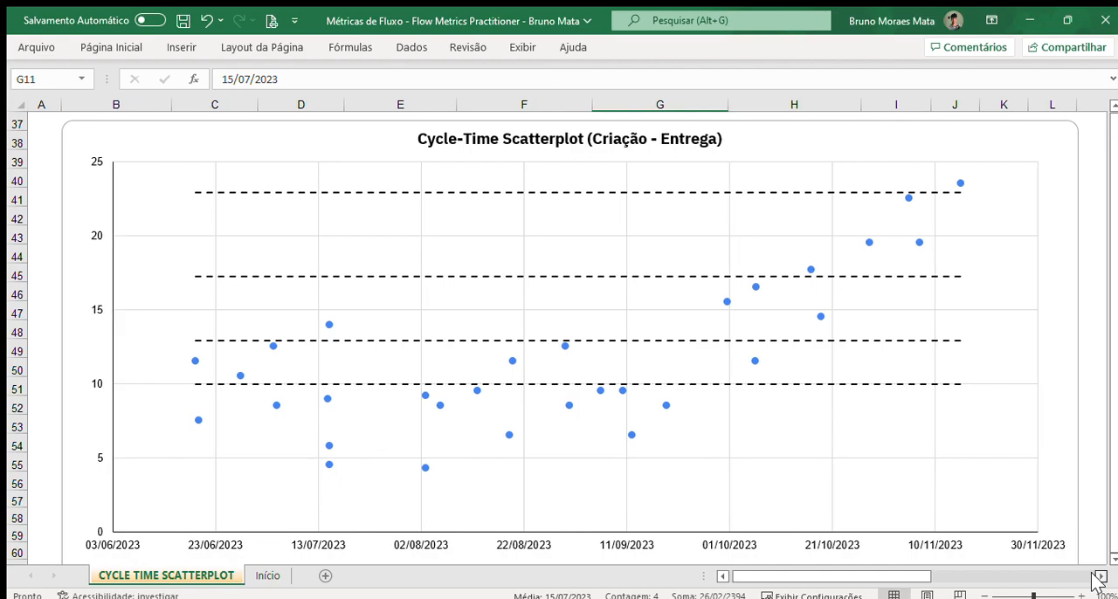
left_click(1100, 577)
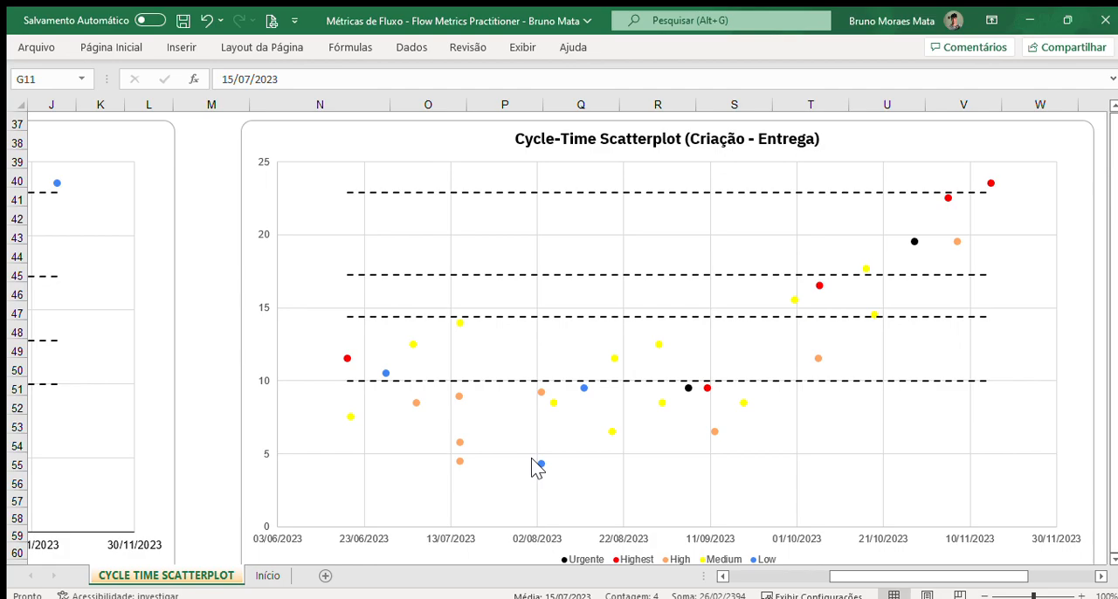
Step: Select the Tipo, Prioridade and Solicitante values for items FMP-001 to FMP-013 in the source table
left_click_drag(832, 578, 725, 579)
scroll(519, 295, "up", 12)
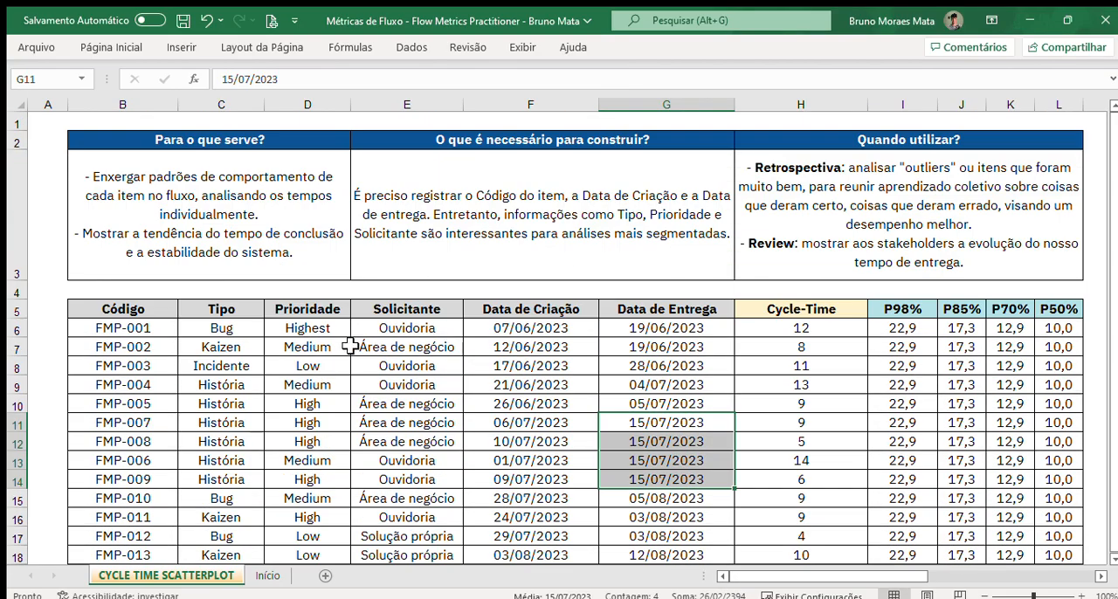
scroll(299, 327, "down", 1)
left_click_drag(221, 159, 410, 389)
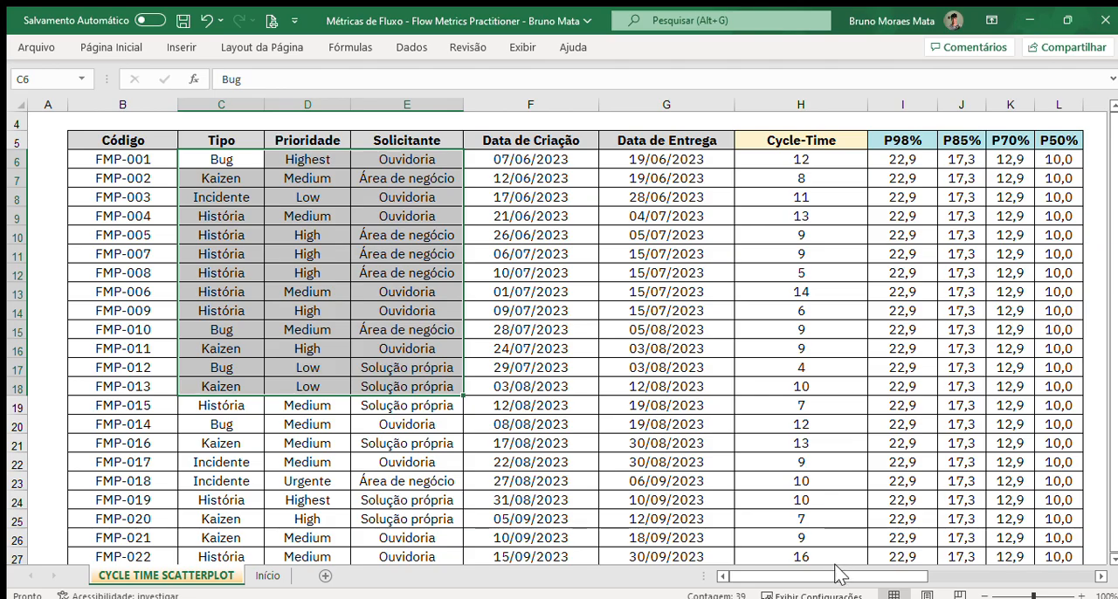
Step: Bring the priority-coloured Cycle-Time Scatterplot below the second table into view and select it
left_click_drag(839, 577, 926, 579)
scroll(826, 479, "down", 3)
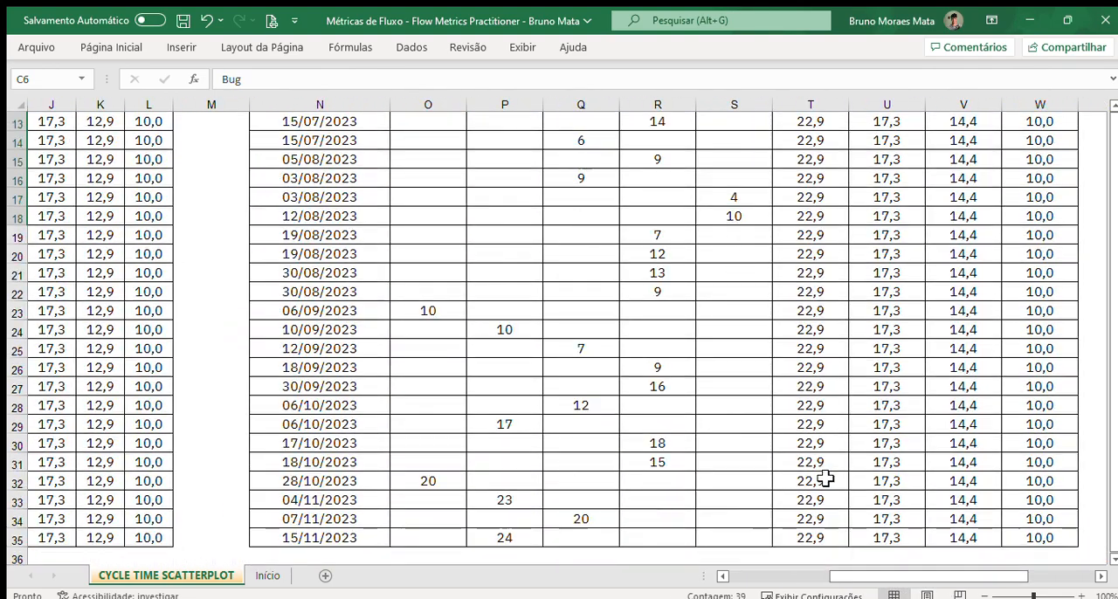
scroll(826, 479, "down", 8)
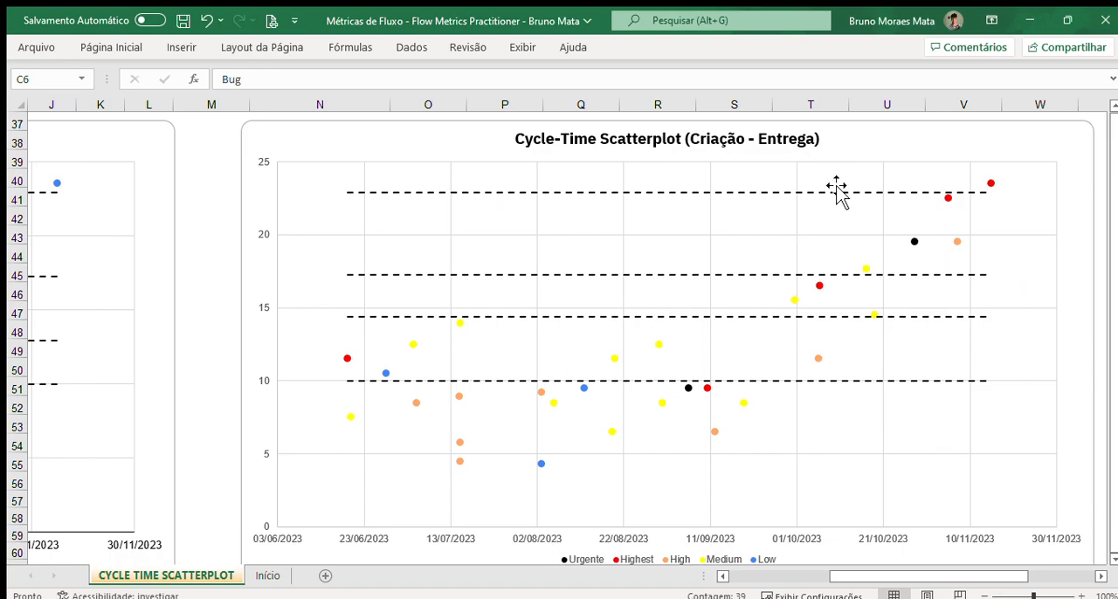
left_click(859, 146)
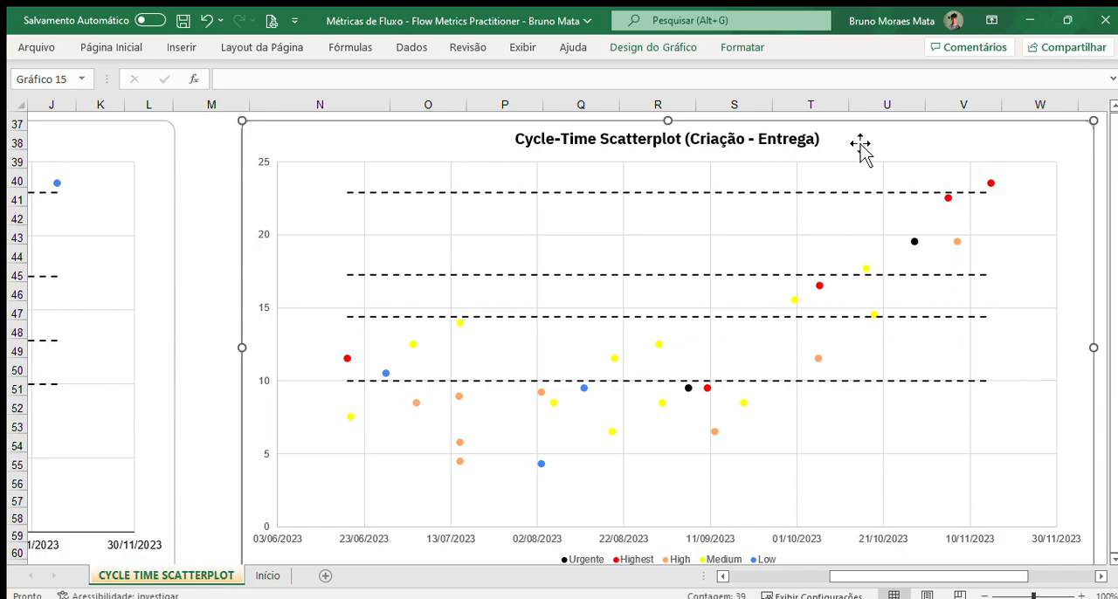
Step: Deselect the chart and select the second table's Data de Entrega column from its header through row 22
left_click(225, 277)
scroll(227, 278, "up", 1)
scroll(227, 278, "up", 11)
scroll(457, 267, "up", 3)
scroll(457, 268, "down", 3)
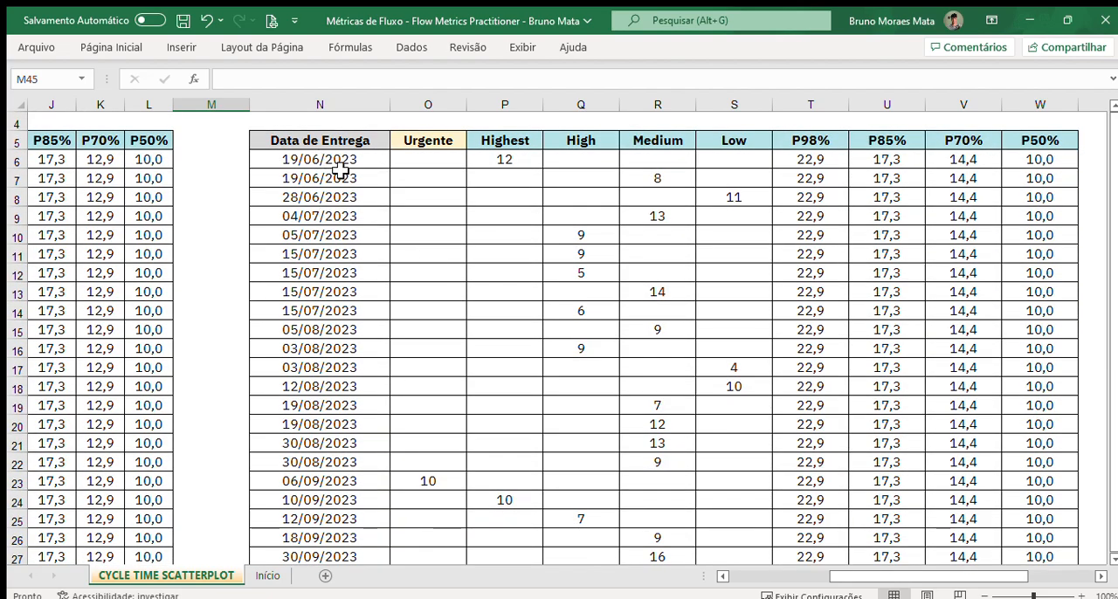
left_click_drag(357, 142, 350, 466)
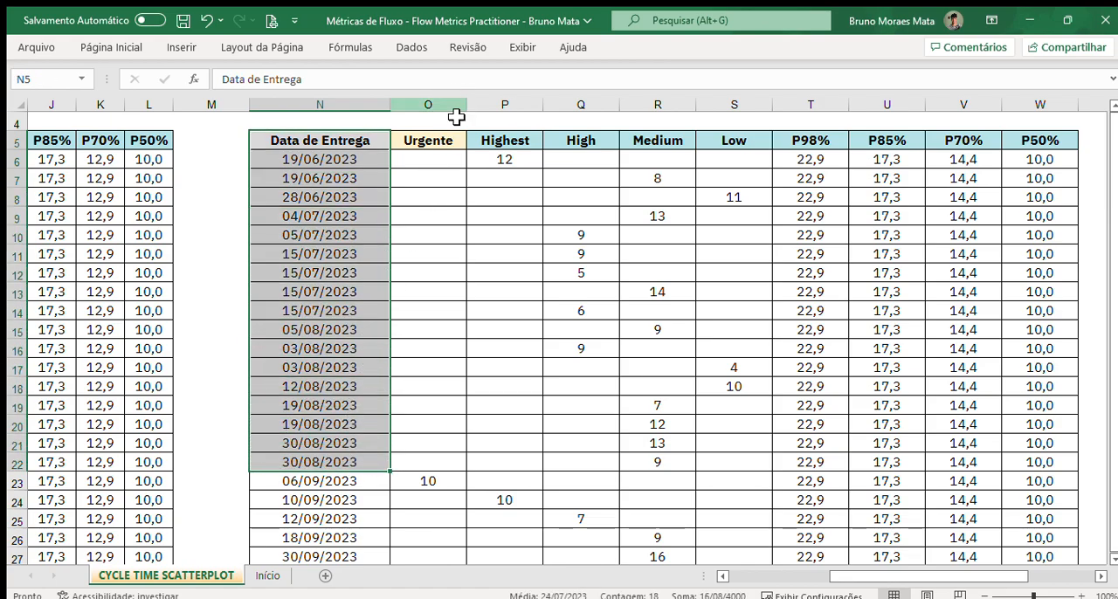
Step: In the source table, point out the Cycle-Time header and select the cycle times of FMP-002 to FMP-008
left_click_drag(855, 578, 821, 577)
left_click(229, 143)
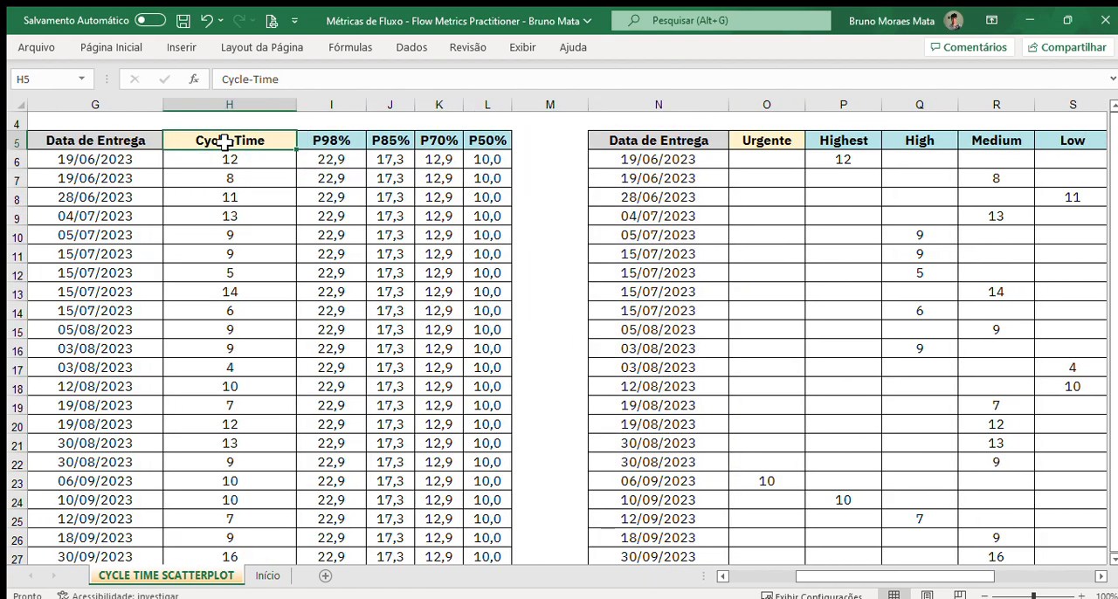
left_click_drag(232, 179, 231, 294)
Step: Point out each priority header in the second table, then select all five from Low back to Urgente
left_click_drag(964, 579, 997, 579)
left_click(430, 143)
left_click(502, 142)
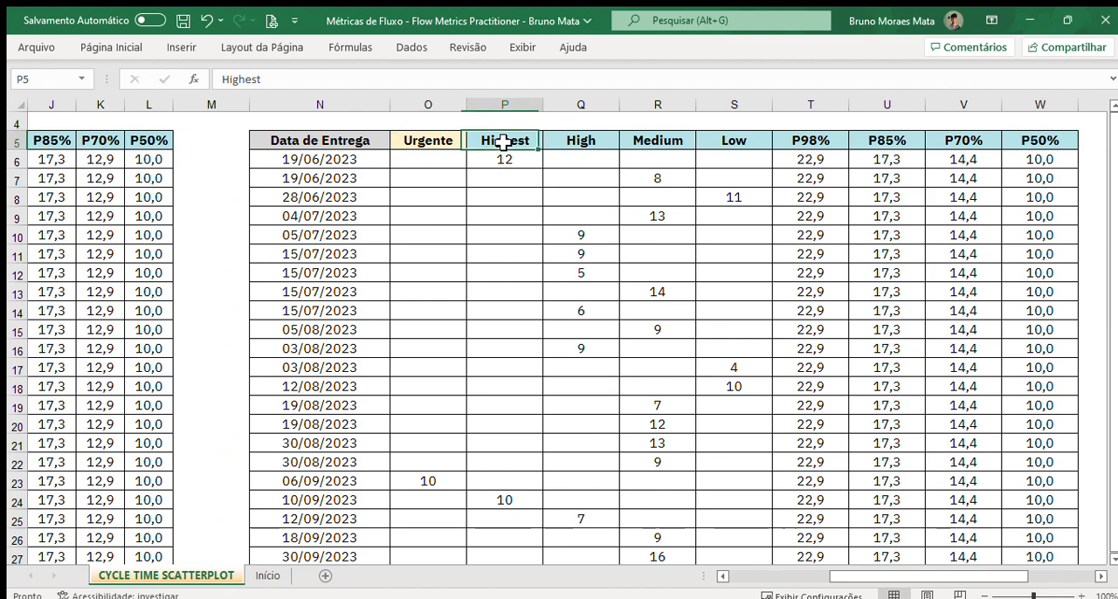
left_click(572, 142)
left_click(707, 142)
left_click(724, 142)
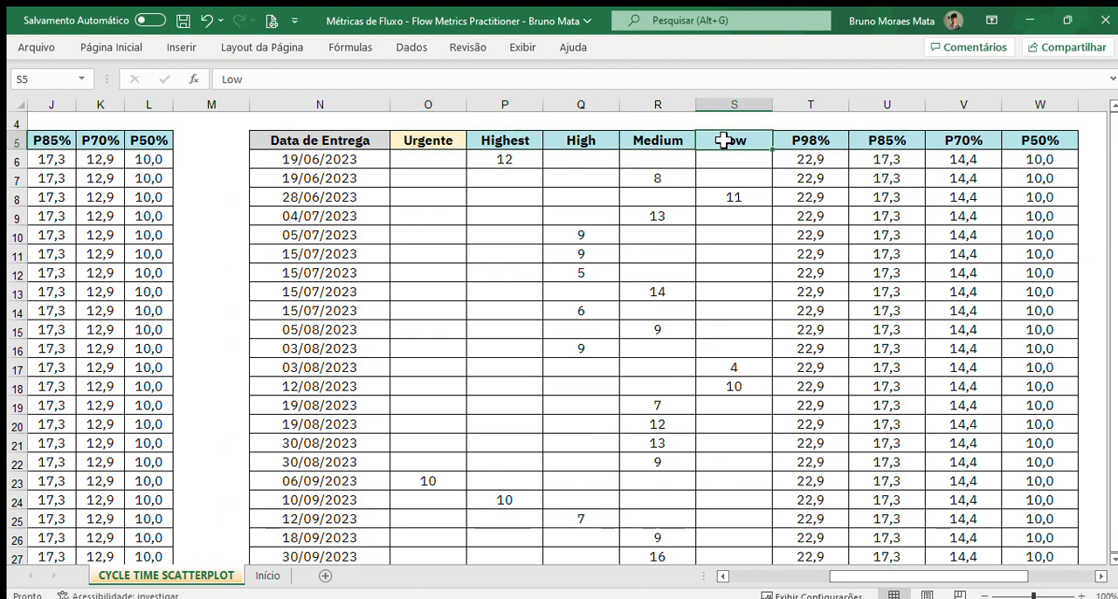
left_click_drag(749, 142, 442, 142)
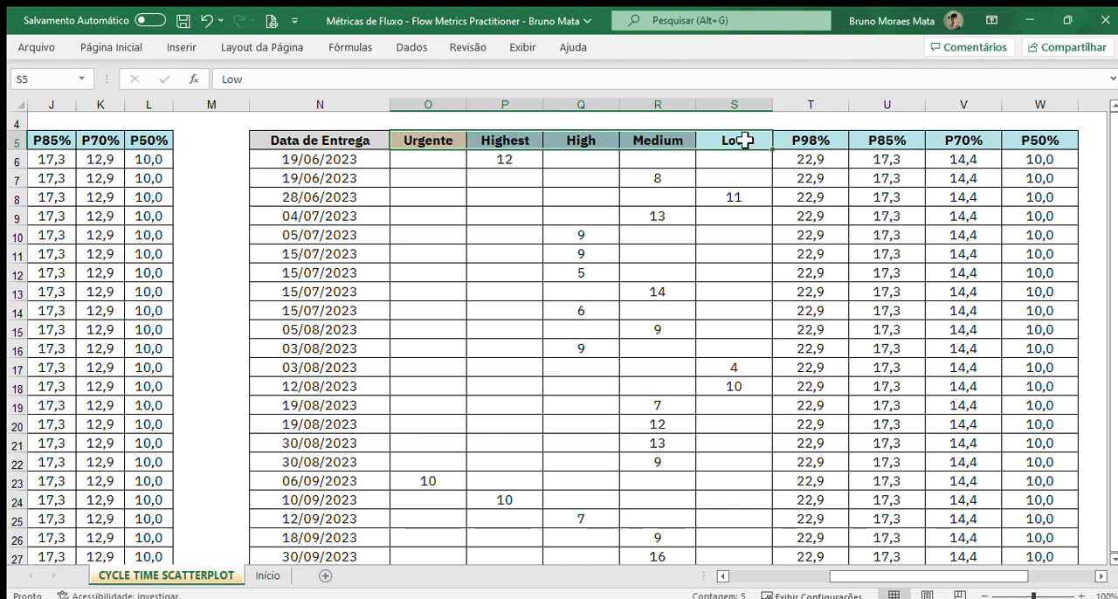
Step: In the source table, point out the Solicitante value of FMP-012 and the Tipo values of FMP-001 to FMP-004
left_click_drag(904, 577, 837, 577)
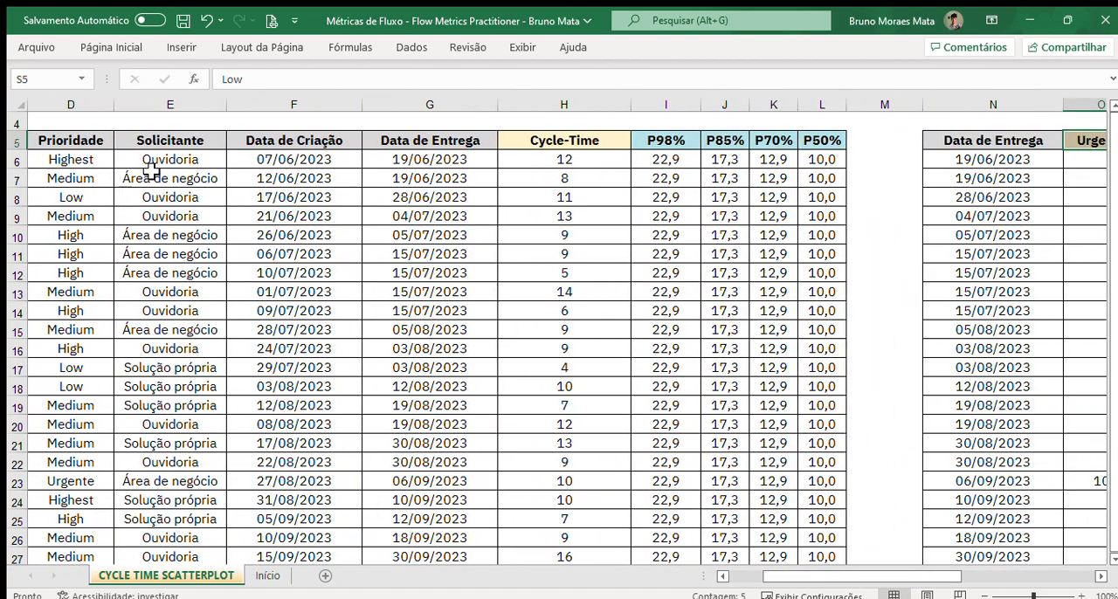
mouse_move(836, 579)
left_mouse_down()
mouse_move(865, 579)
mouse_move(829, 572)
left_mouse_up()
left_click(191, 367)
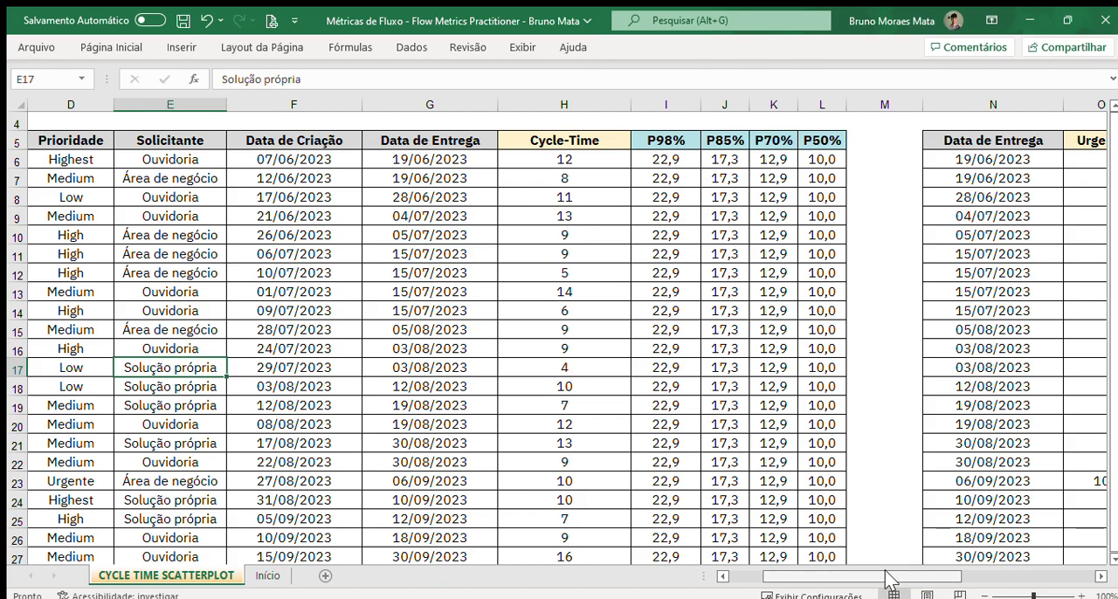
left_click_drag(887, 578, 851, 575)
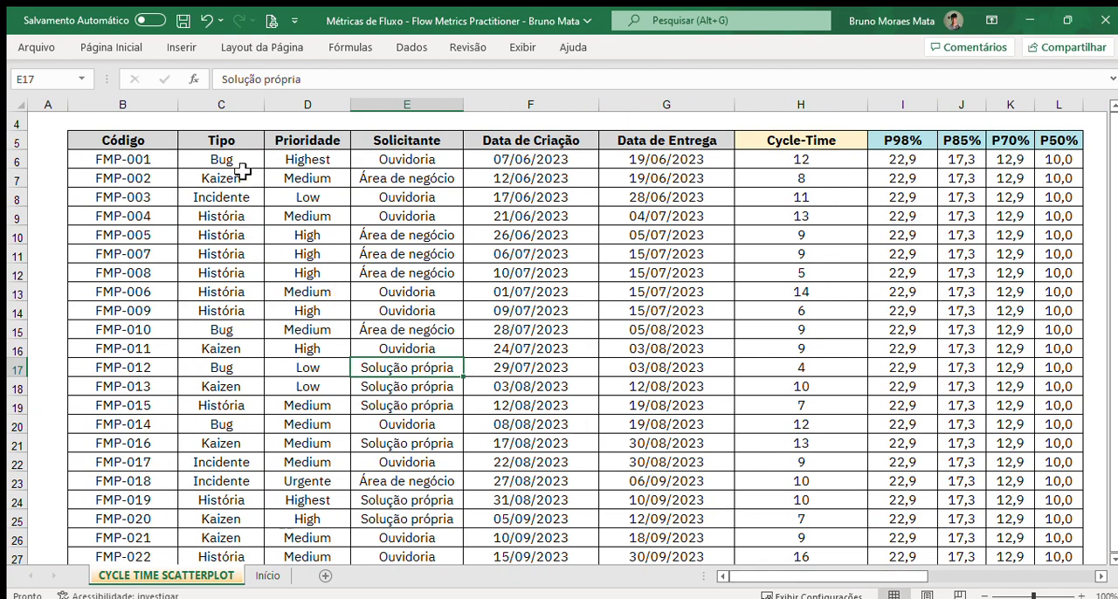
left_click(241, 163)
left_click(244, 180)
left_click(248, 198)
left_click(252, 213)
Step: Select the headers Urgente through Low in the second table and look through the cycle times listed beneath them
left_click_drag(856, 577, 983, 583)
left_click_drag(324, 140, 642, 152)
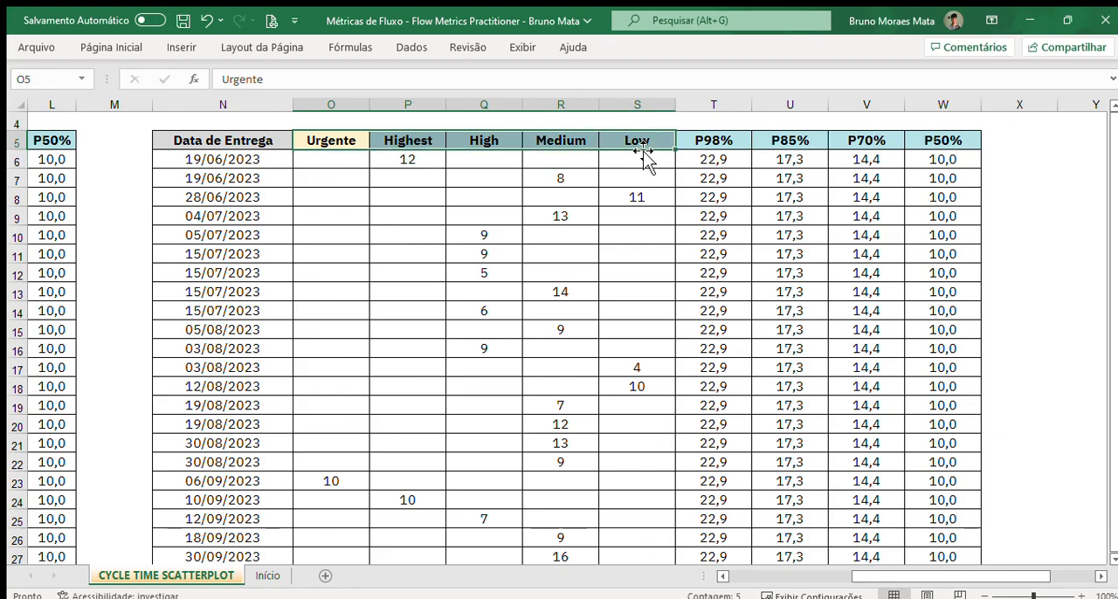
scroll(437, 209, "down", 1)
scroll(437, 210, "up", 1)
scroll(610, 443, "down", 3)
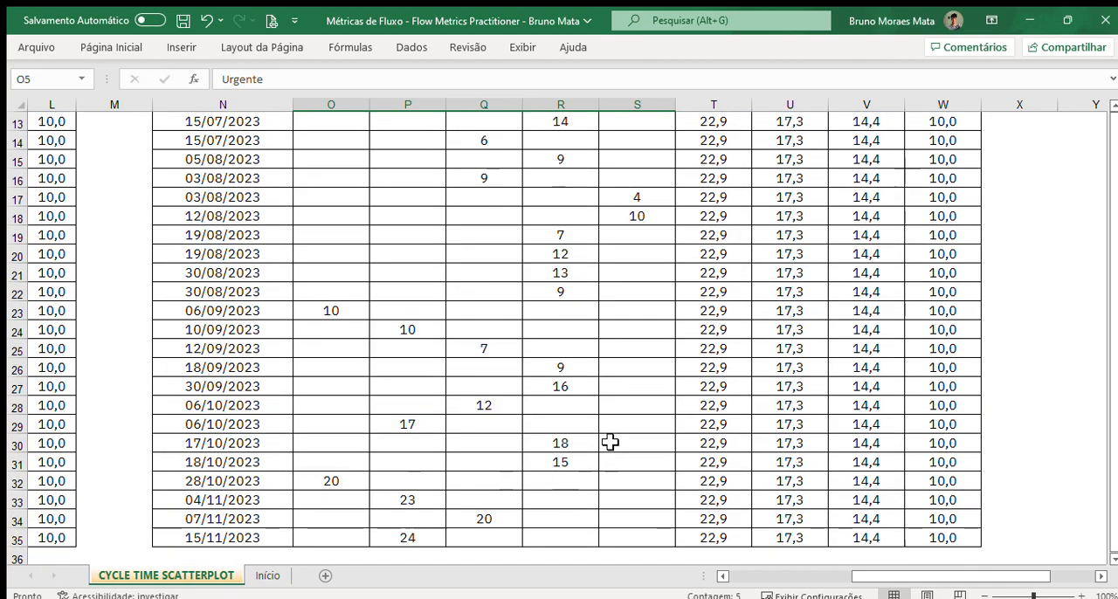
scroll(414, 370, "up", 4)
scroll(376, 393, "down", 2)
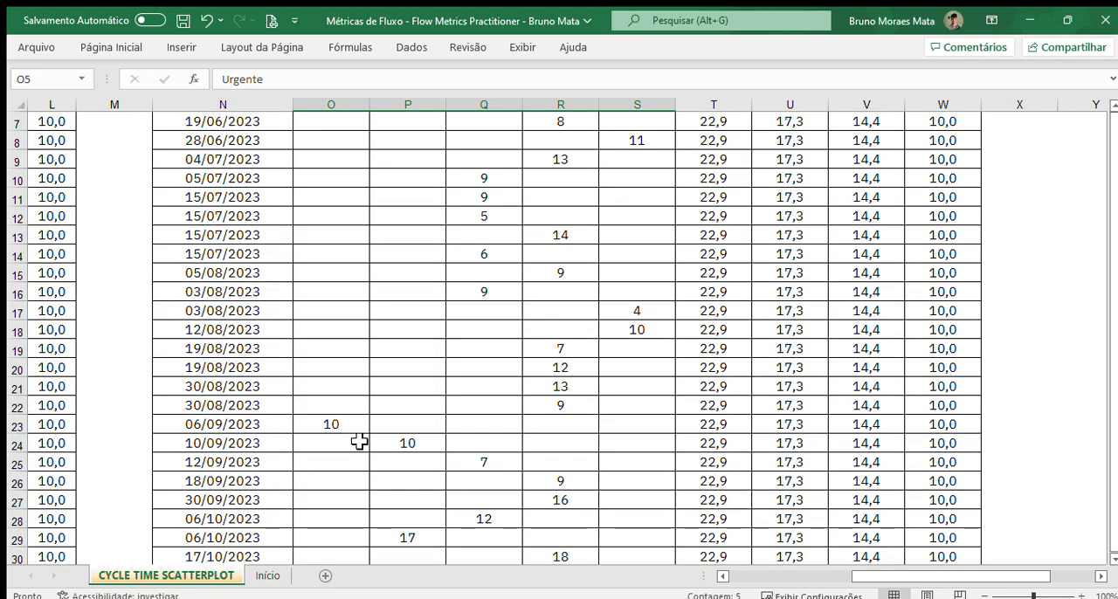
Step: Inspect the formula in the Urgente column for the 06/09/2023 delivery
left_click(340, 426)
scroll(296, 428, "up", 1)
scroll(295, 429, "down", 2)
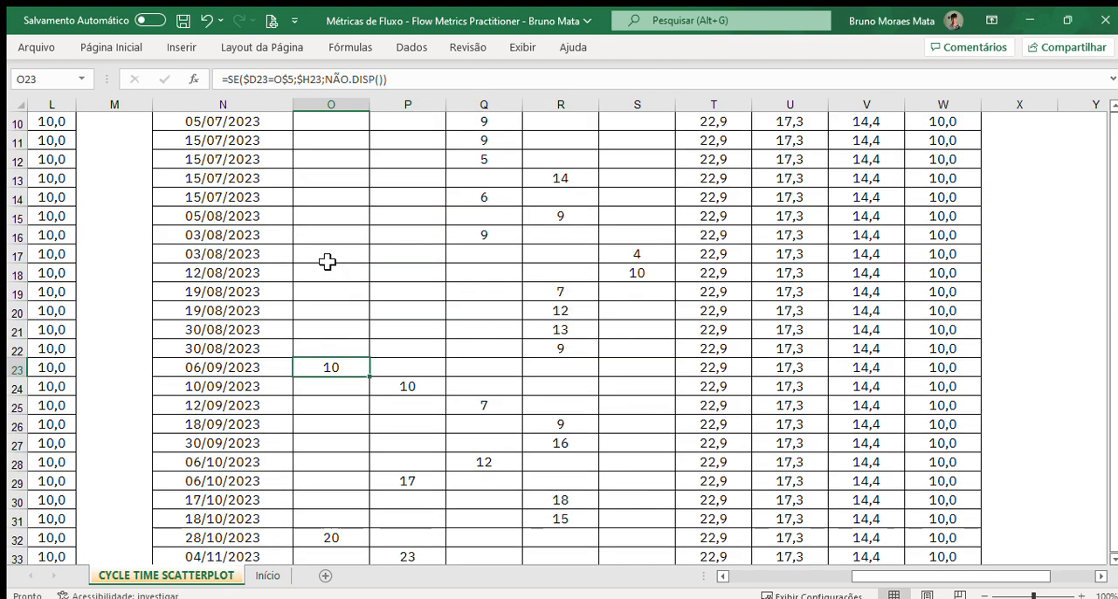
scroll(385, 346, "up", 2)
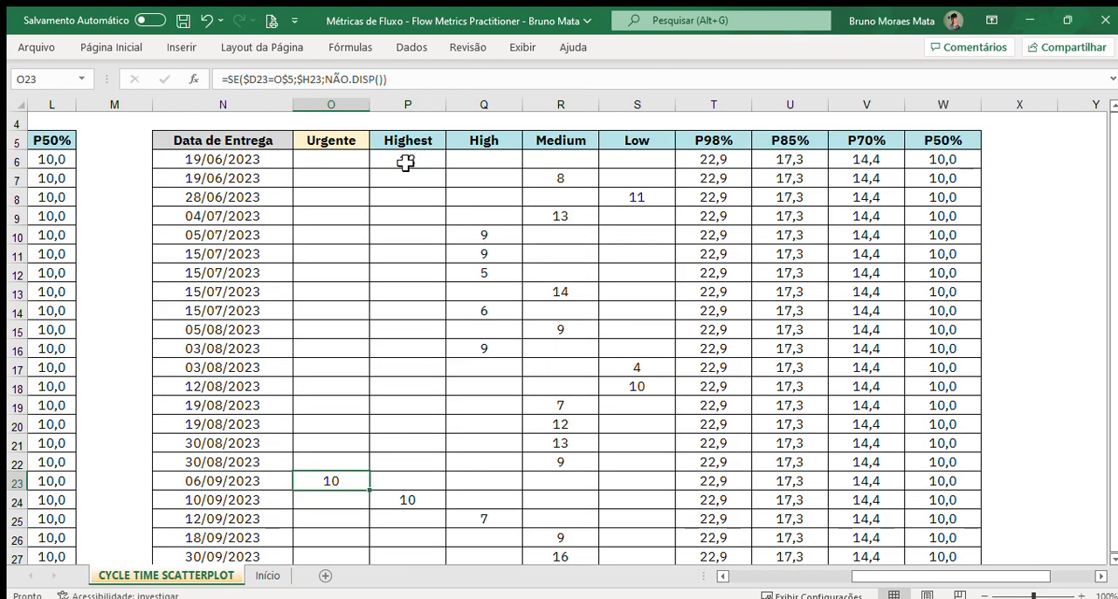
Step: Examine the Highest entry in row 6 and the Low entry in row 8, including row 8's empty Urgente to Medium cells
left_click(221, 160)
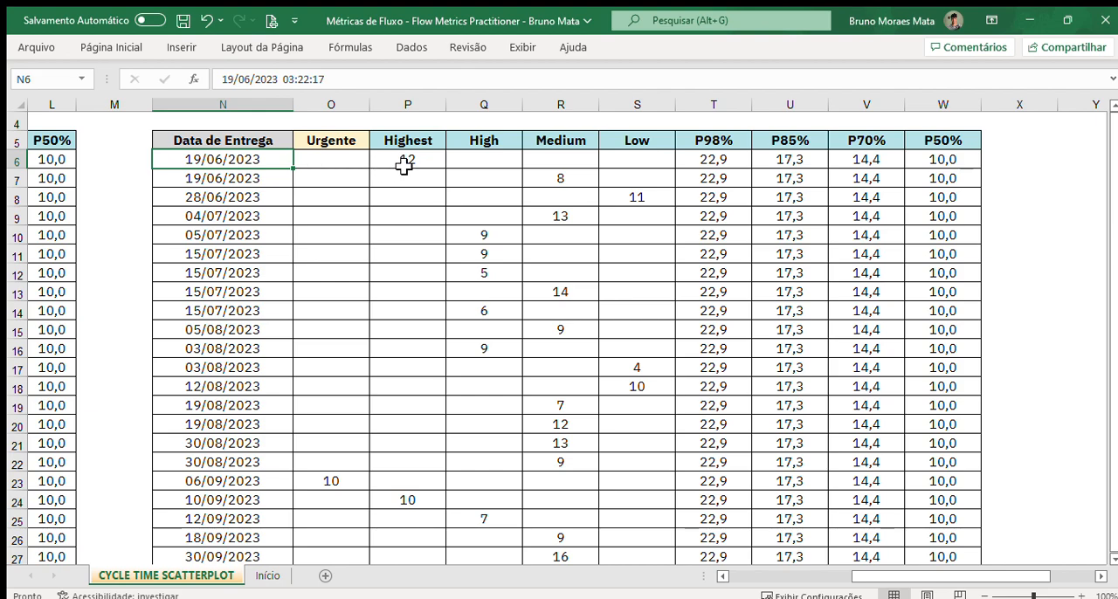
left_click(407, 161)
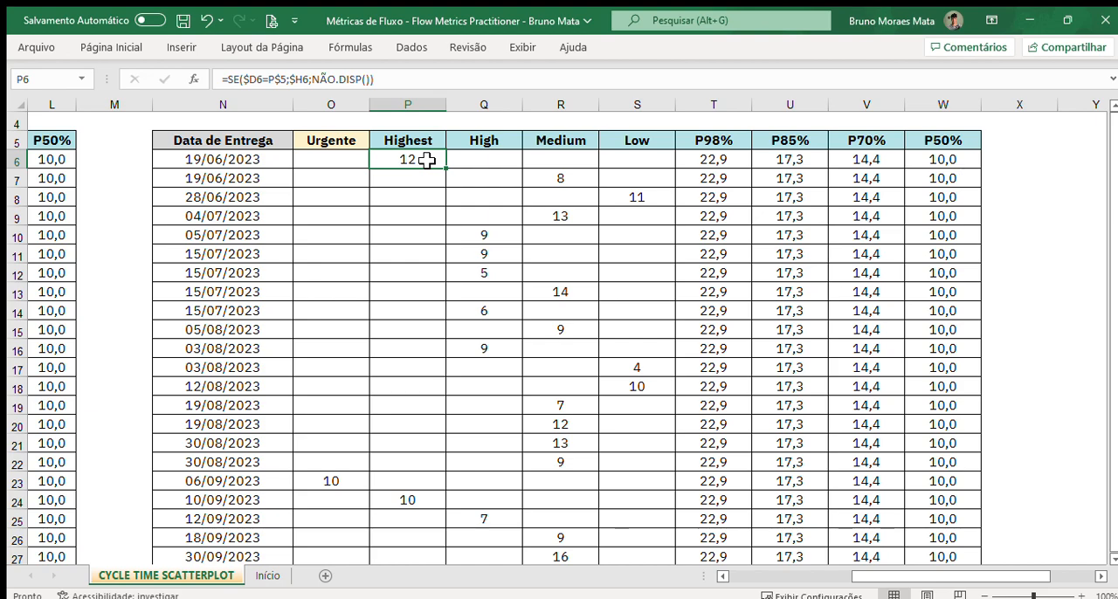
left_click(265, 178)
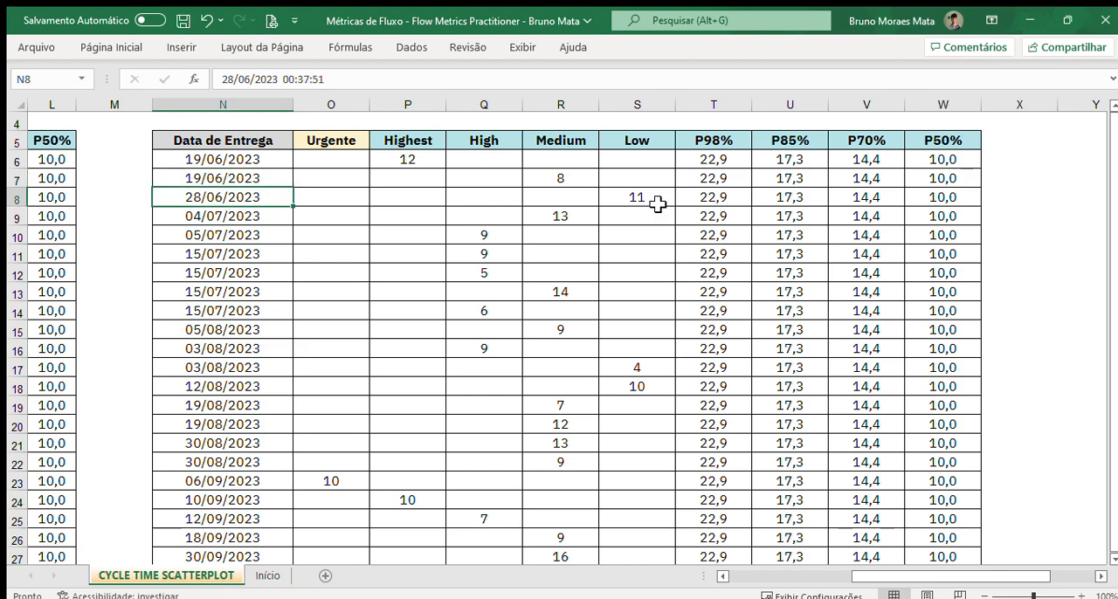
left_click(656, 202)
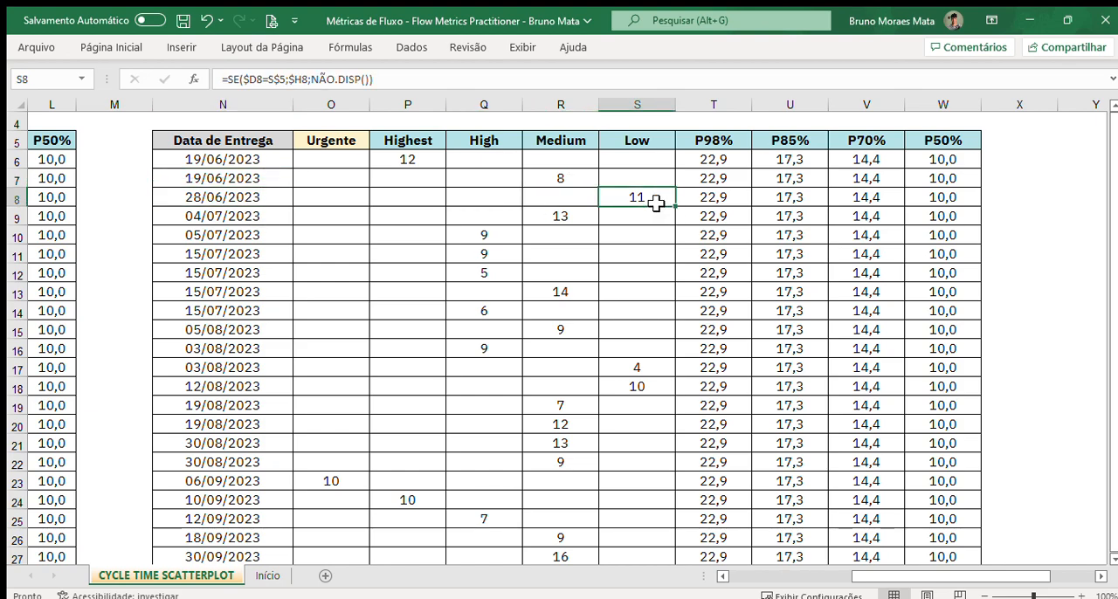
left_click_drag(564, 205, 341, 196)
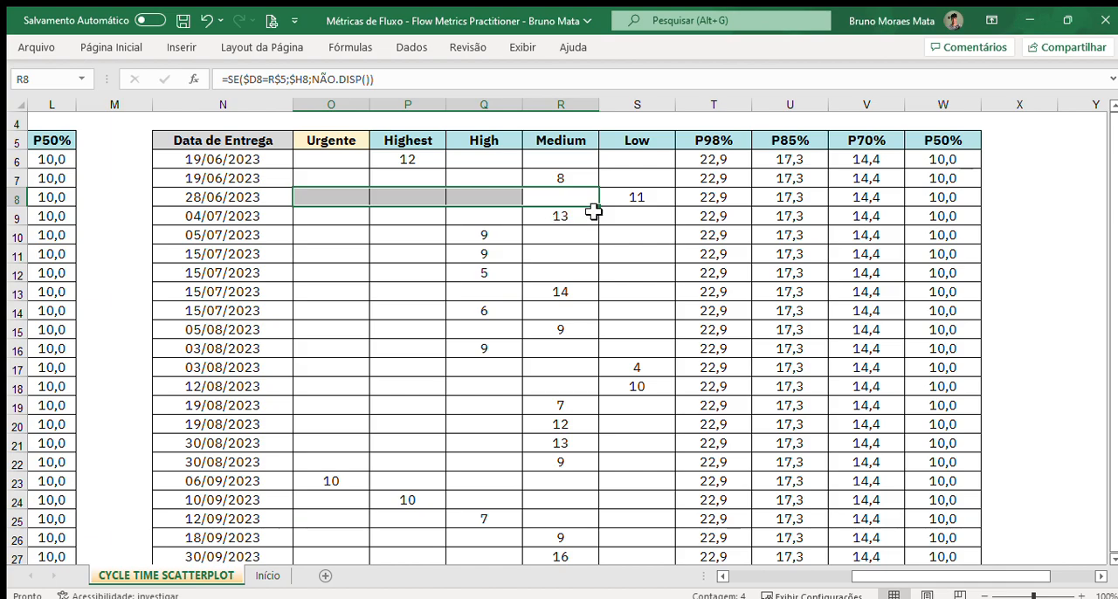
left_click(645, 197)
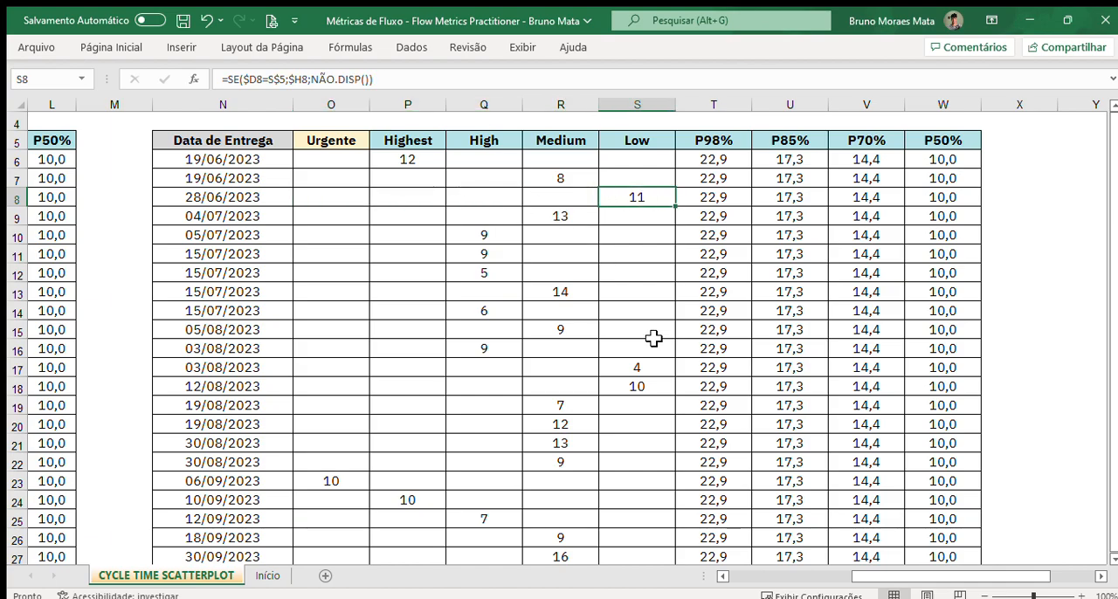
Step: Select the FMP-002 row in the source table from Código to Cycle-Time, and return to the priority table
left_click_drag(879, 581, 758, 581)
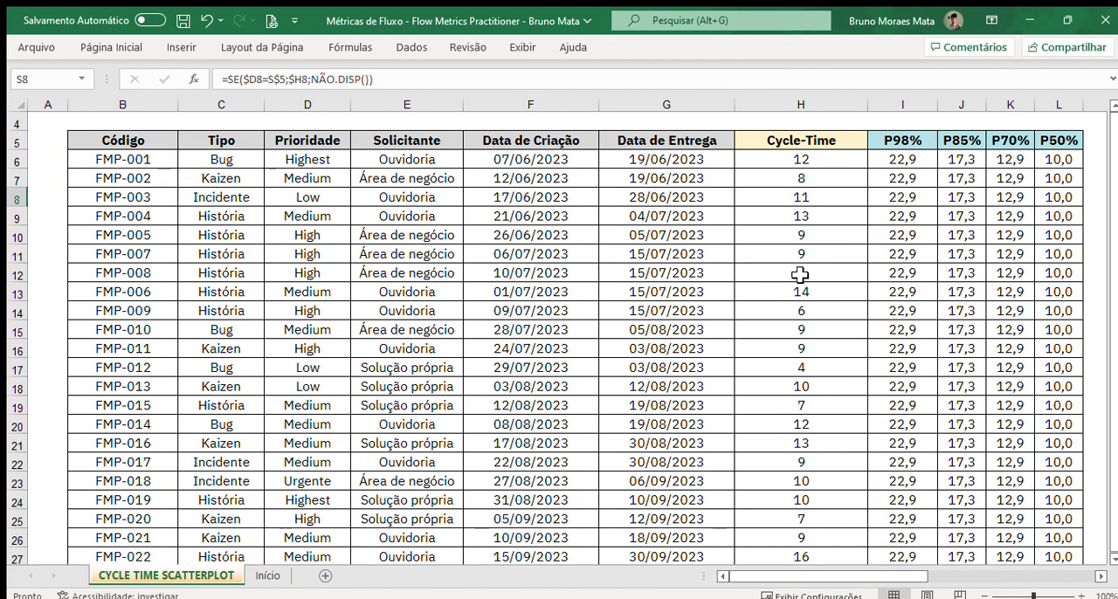
left_click_drag(131, 178, 801, 180)
left_click_drag(891, 581, 998, 546)
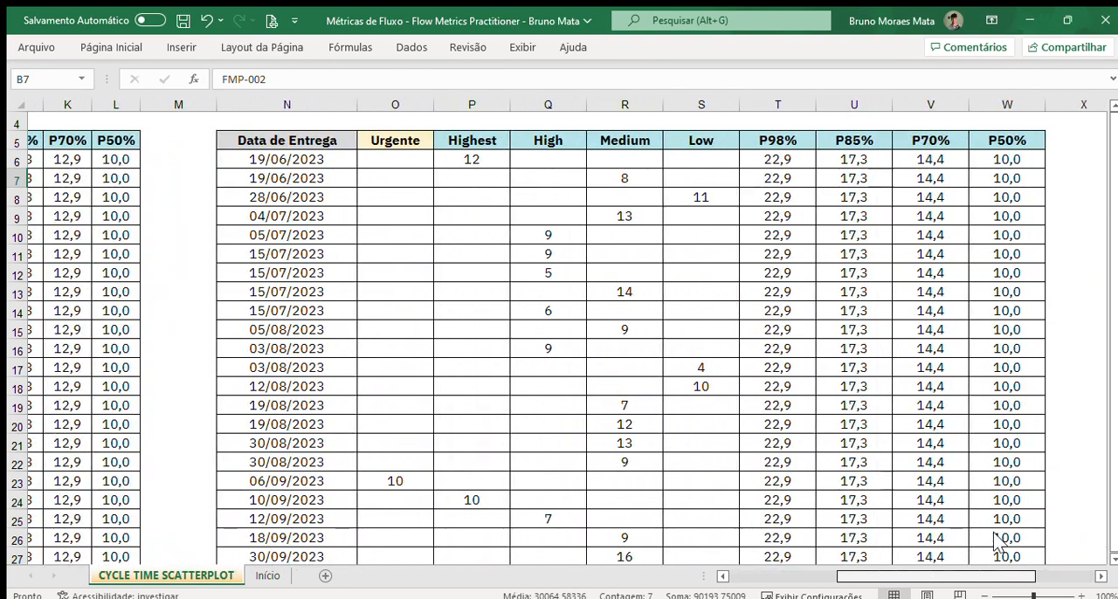
Step: Open the formula in O6 to trace its Prioridade and Cycle-Time references, highlight NÃO.DISP(), and leave it without changes
left_click(430, 200)
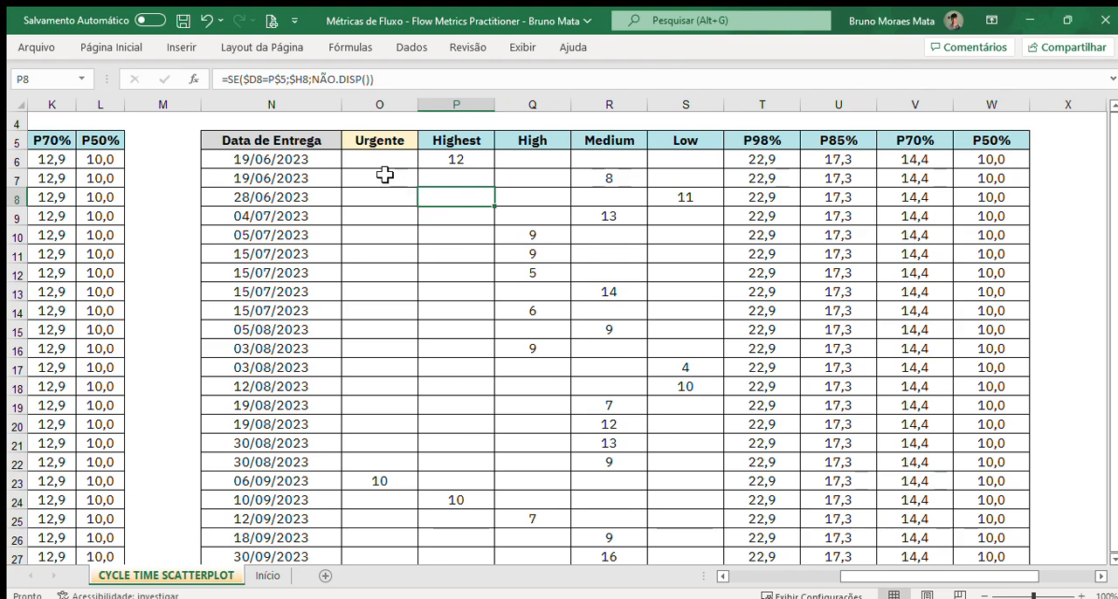
left_click(372, 163)
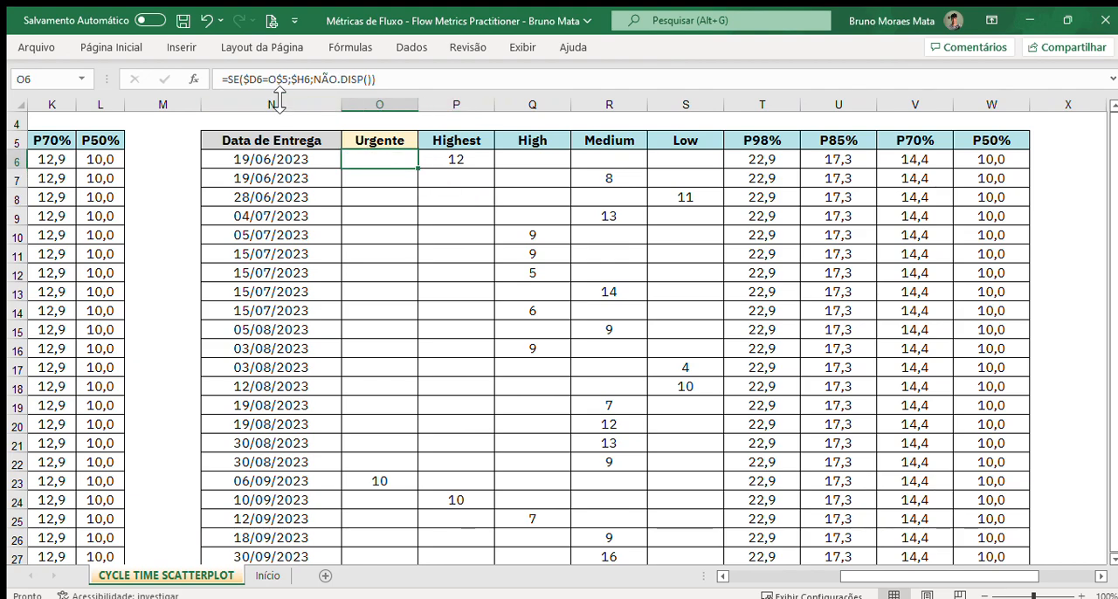
left_click(262, 81)
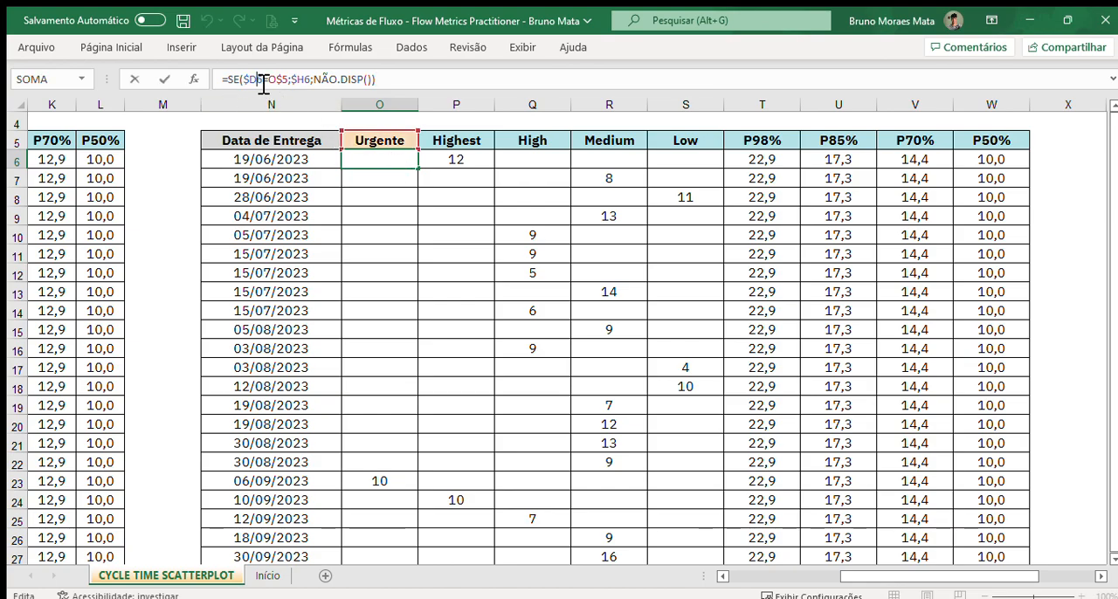
left_click_drag(903, 579, 821, 559)
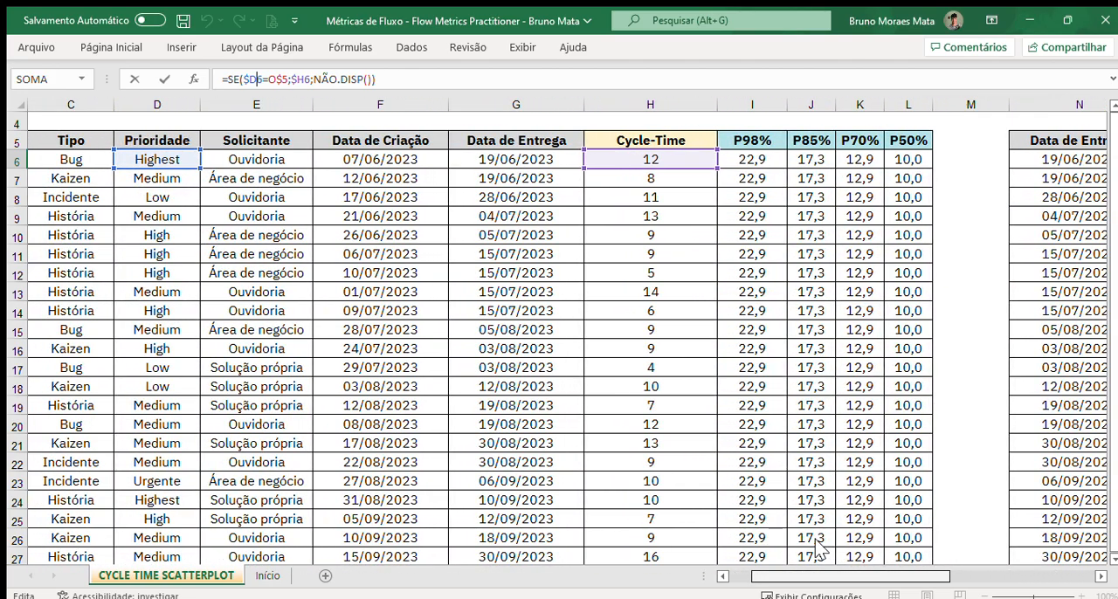
left_click_drag(903, 582, 934, 579)
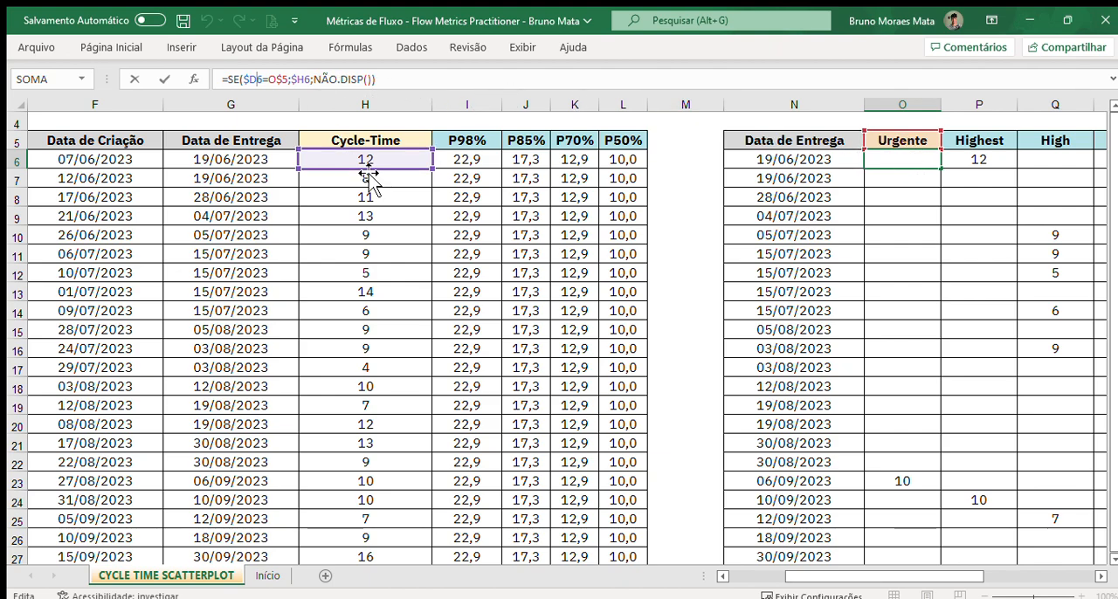
left_click_drag(314, 83, 365, 84)
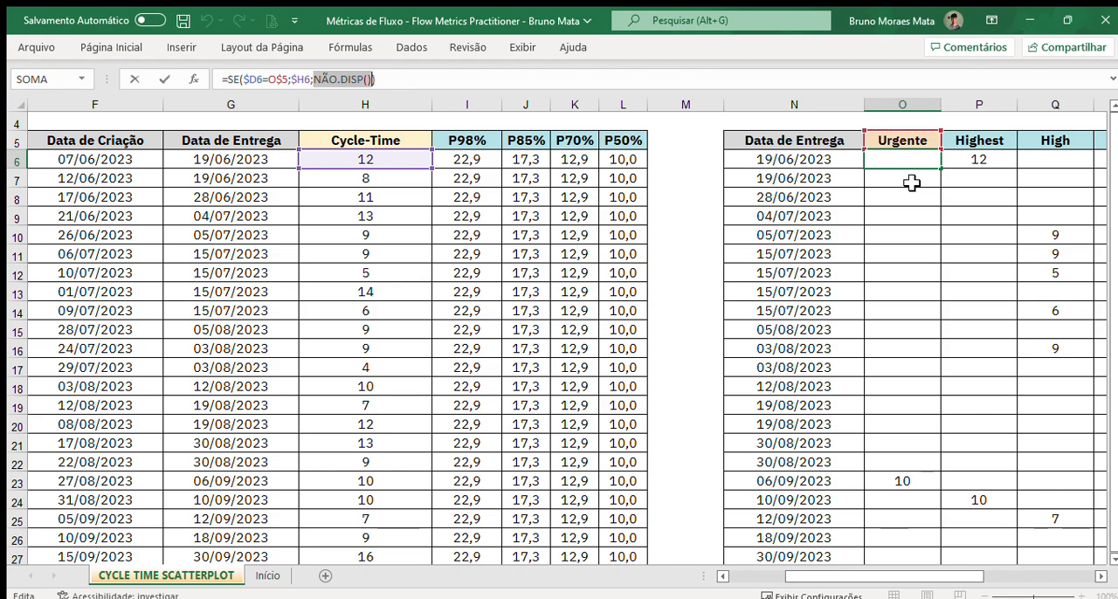
key("Escape")
Step: Compare the priority columns with the coloured points on the Cycle-Time Scatterplot below them
left_click_drag(916, 584, 957, 583)
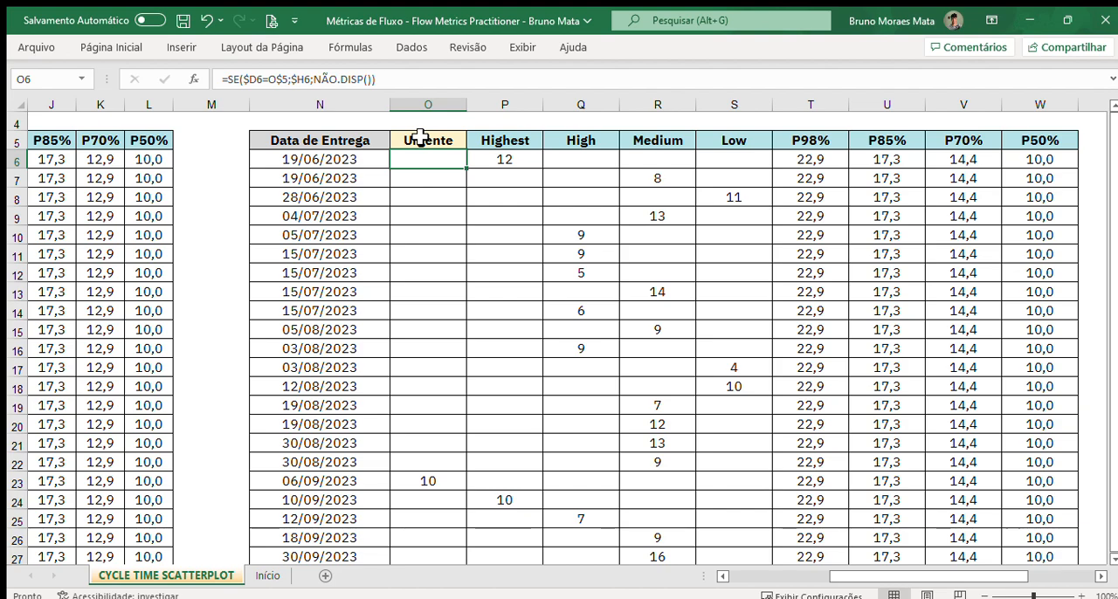
scroll(519, 230, "down", 11)
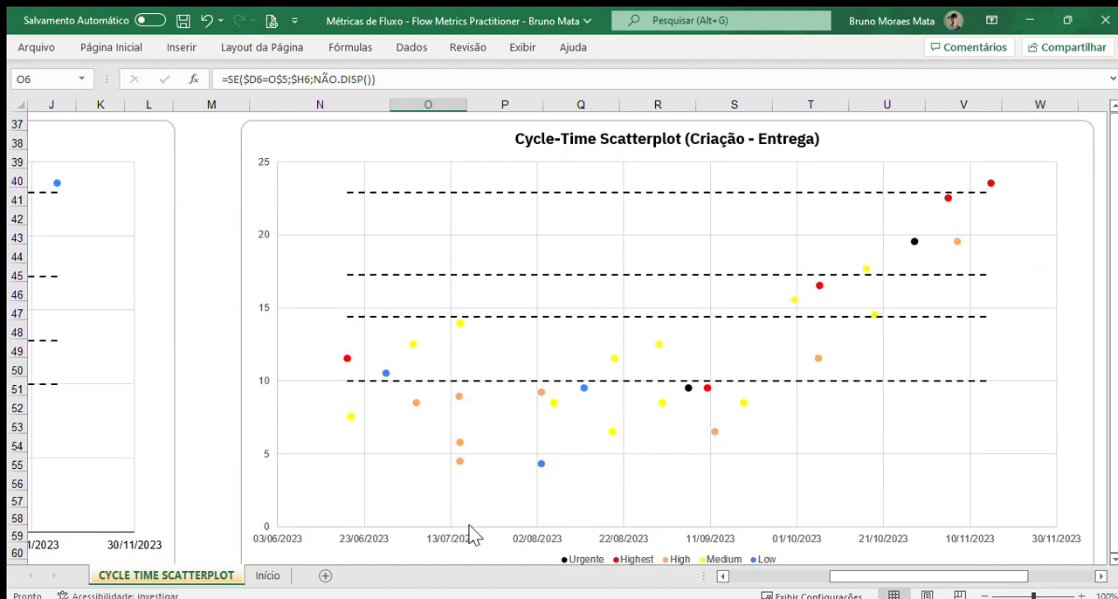
scroll(612, 295, "up", 12)
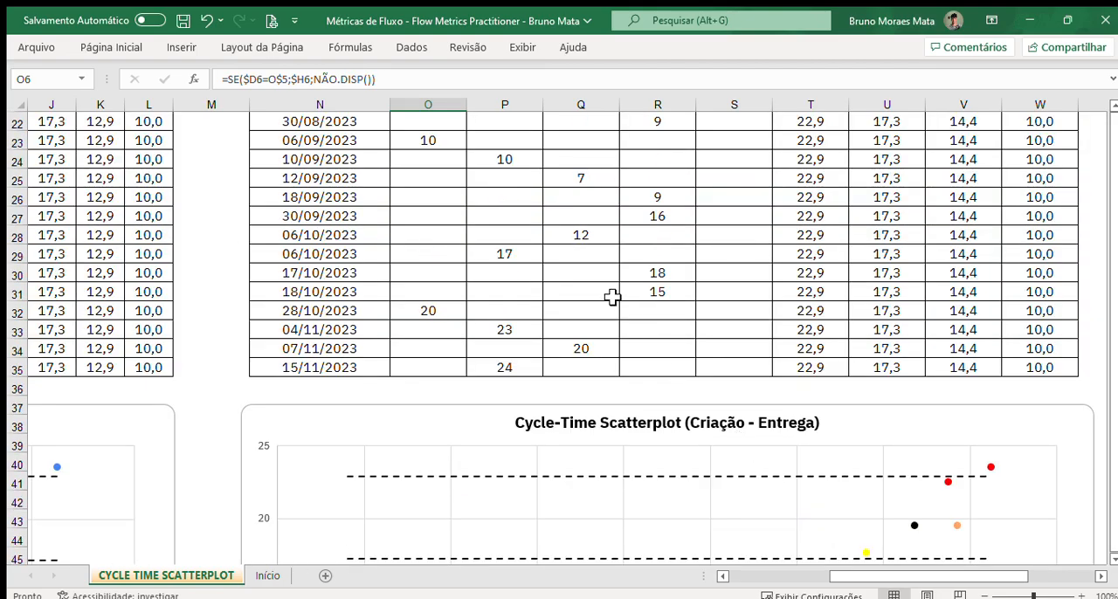
scroll(432, 297, "down", 1)
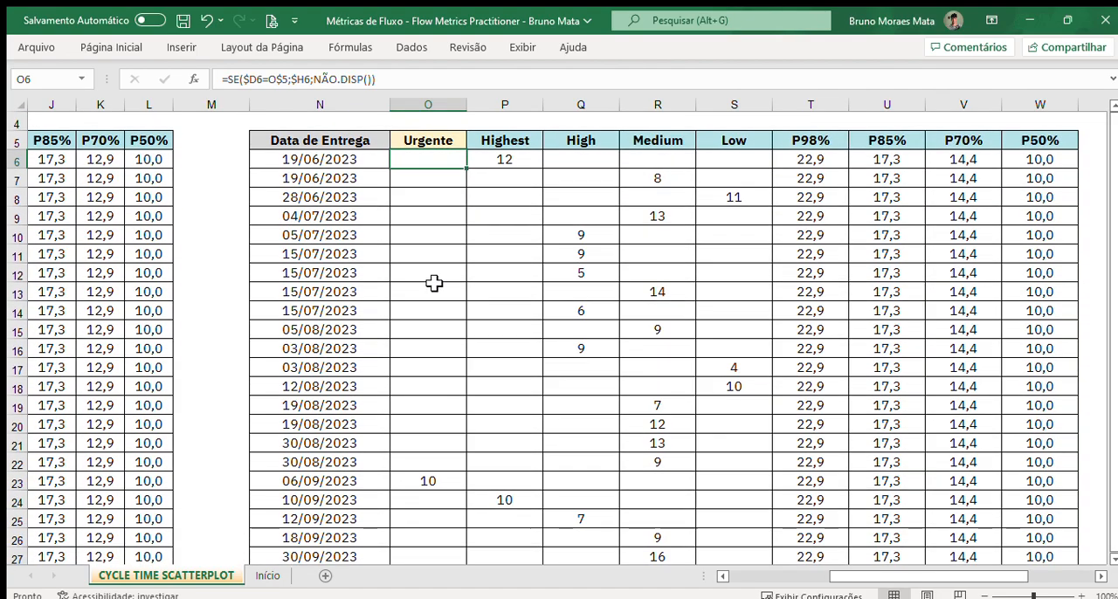
Step: Highlight the Urgente to Low columns of the priority table and look over their cycle-time entries
left_click_drag(436, 171, 716, 540)
left_click(437, 160)
left_click_drag(428, 104, 732, 105)
scroll(639, 257, "down", 4)
scroll(639, 257, "up", 4)
Step: Check the formulas in the empty priority cells, including Q9, O8 and O10
left_click(582, 217)
left_click(442, 202)
left_click(472, 288)
left_click(439, 315)
left_click(424, 290)
left_click(429, 232)
left_click(103, 47)
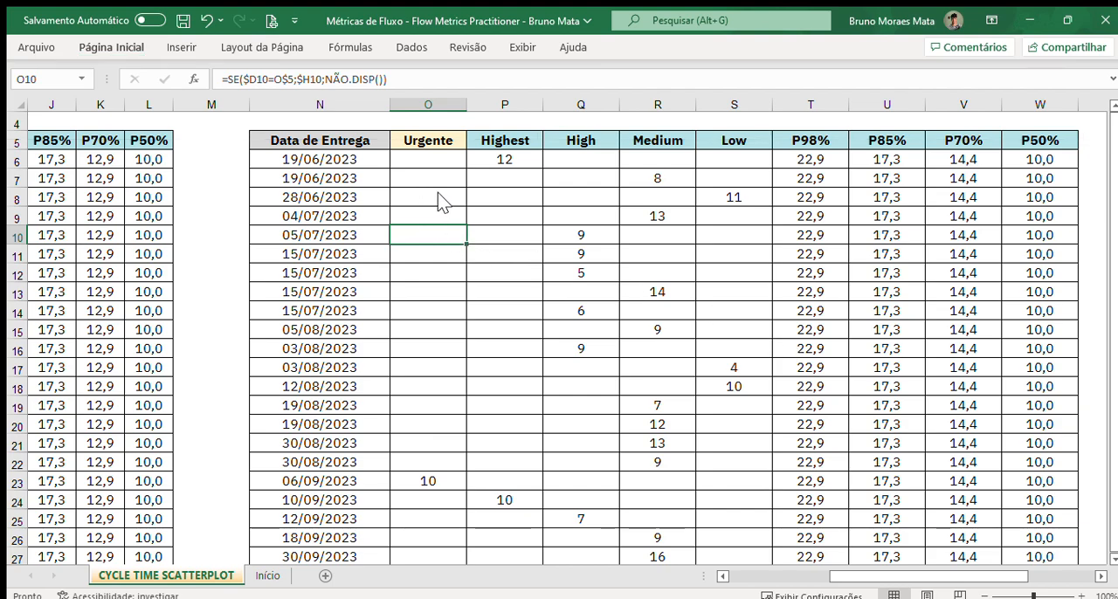
Step: Select the priority table's cycle-time range O6:S35, covering the Urgente to Low columns
left_click(449, 217)
mouse_move(433, 160)
left_mouse_down()
mouse_move(554, 280)
mouse_move(542, 407)
mouse_move(742, 538)
left_mouse_up()
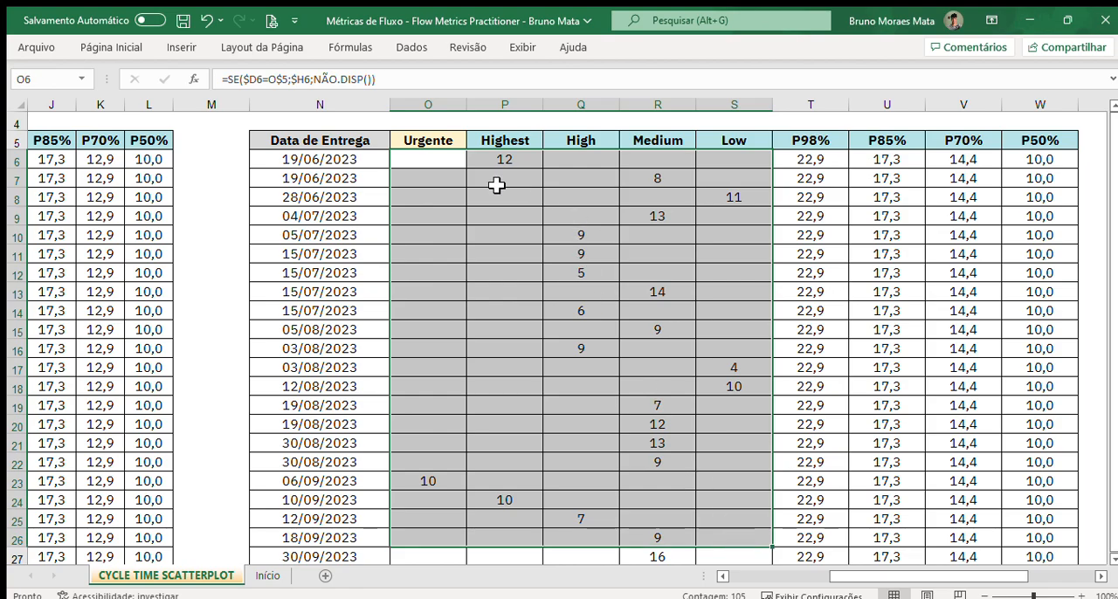
left_click_drag(444, 158, 727, 485)
scroll(727, 485, "up", 3)
scroll(724, 477, "up", 2)
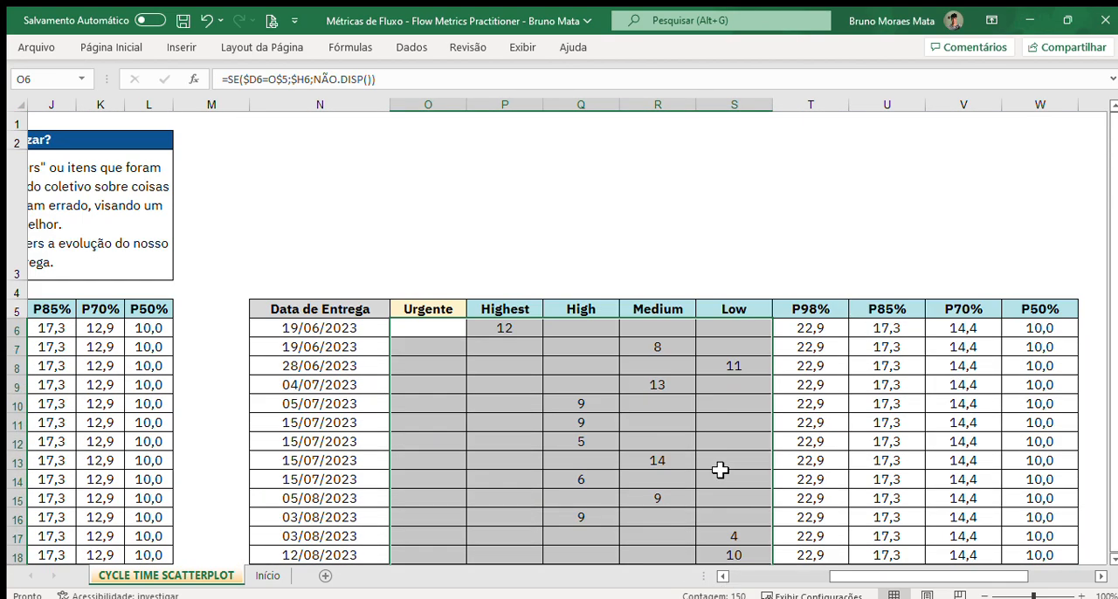
scroll(719, 464, "down", 1)
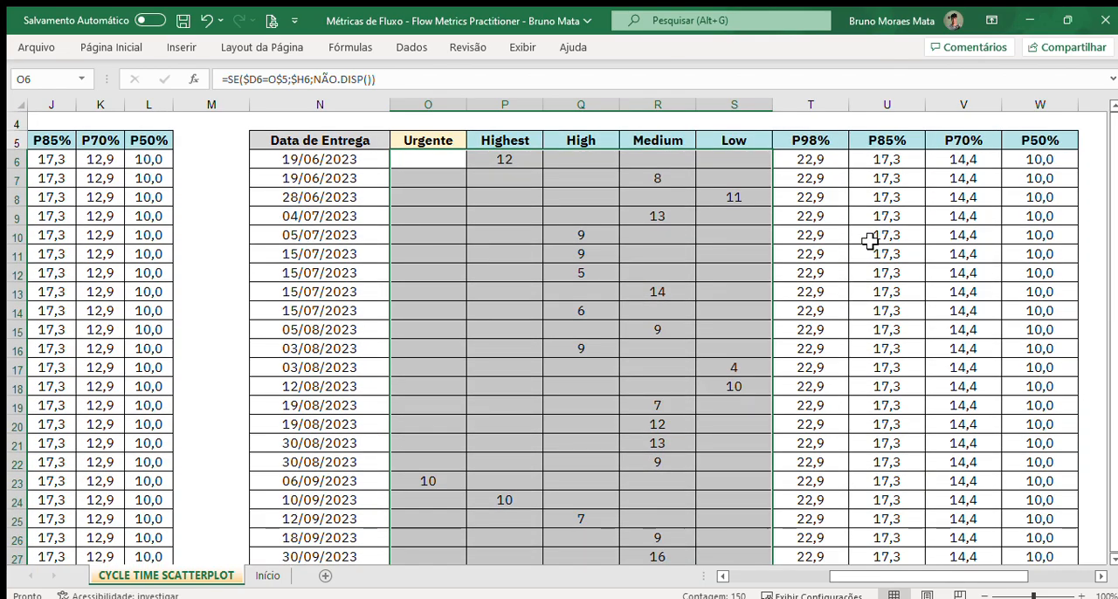
Step: Check the Cycle-Time formula in H8 of the source table and return to the coloured scatterplot
left_click_drag(881, 580, 940, 585)
left_click(204, 208)
scroll(706, 385, "down", 4)
scroll(706, 384, "down", 7)
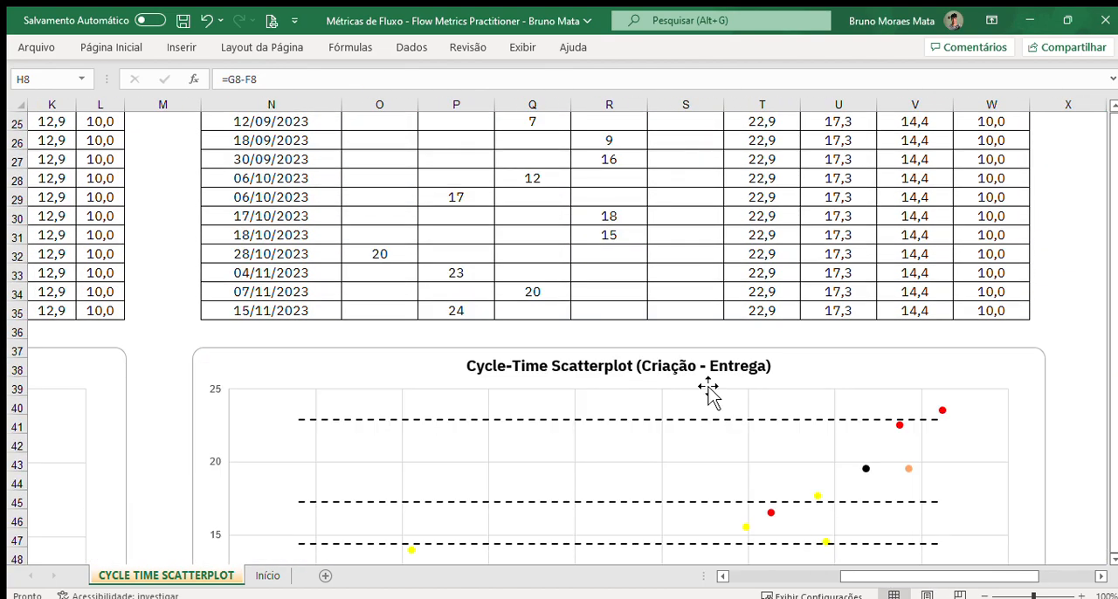
scroll(706, 407, "up", 2)
scroll(706, 400, "down", 1)
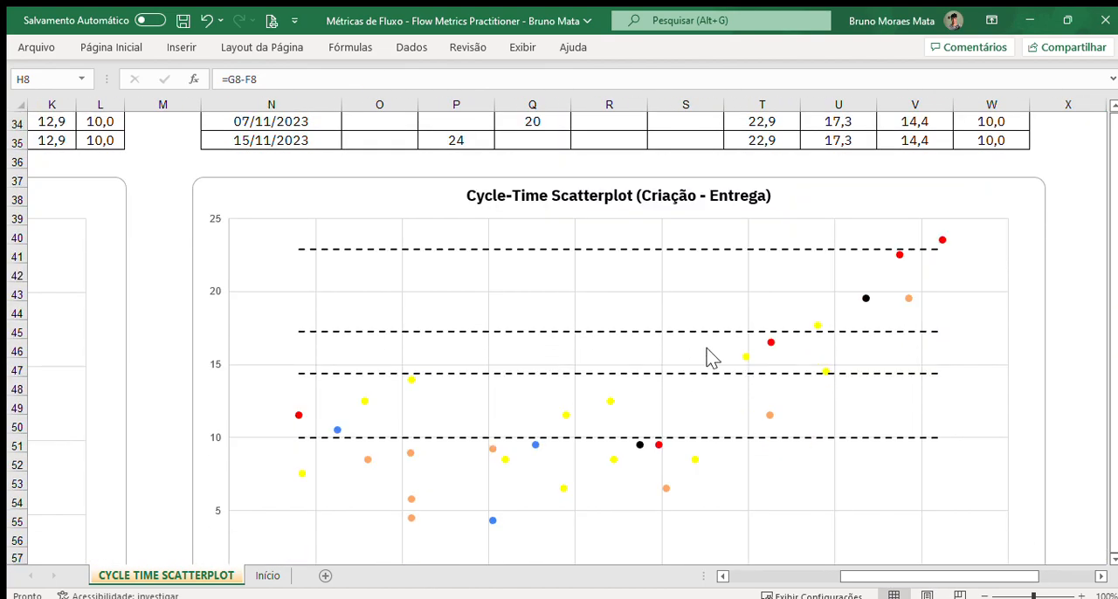
Step: Compare the priority-coloured Cycle-Time Scatterplot and its legend with the single-colour scatterplot beside it
left_click(945, 195)
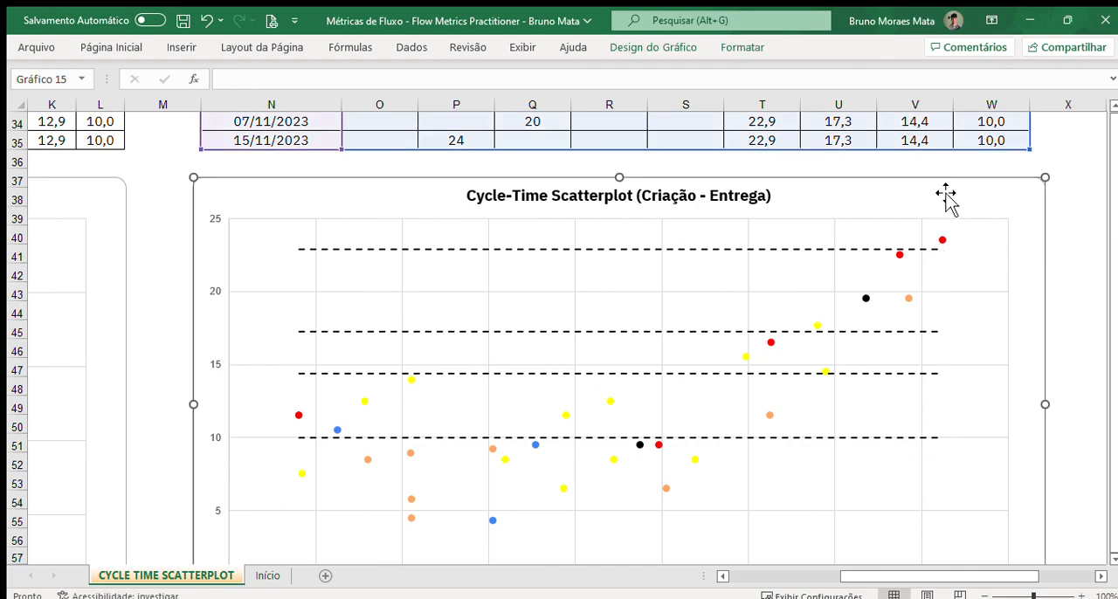
left_click_drag(959, 574, 887, 578)
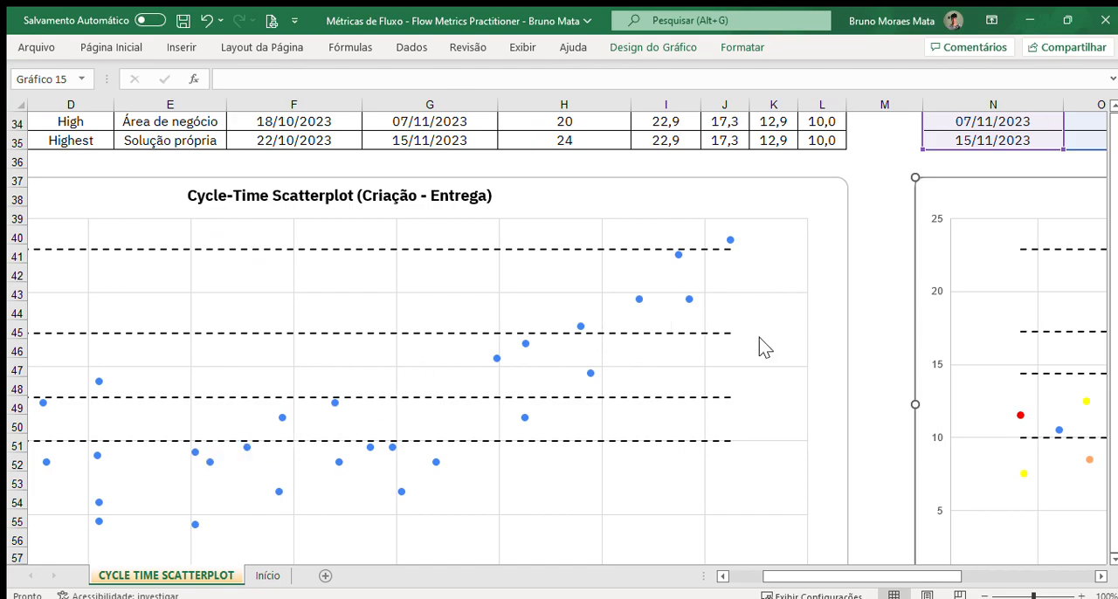
left_click_drag(866, 577, 925, 571)
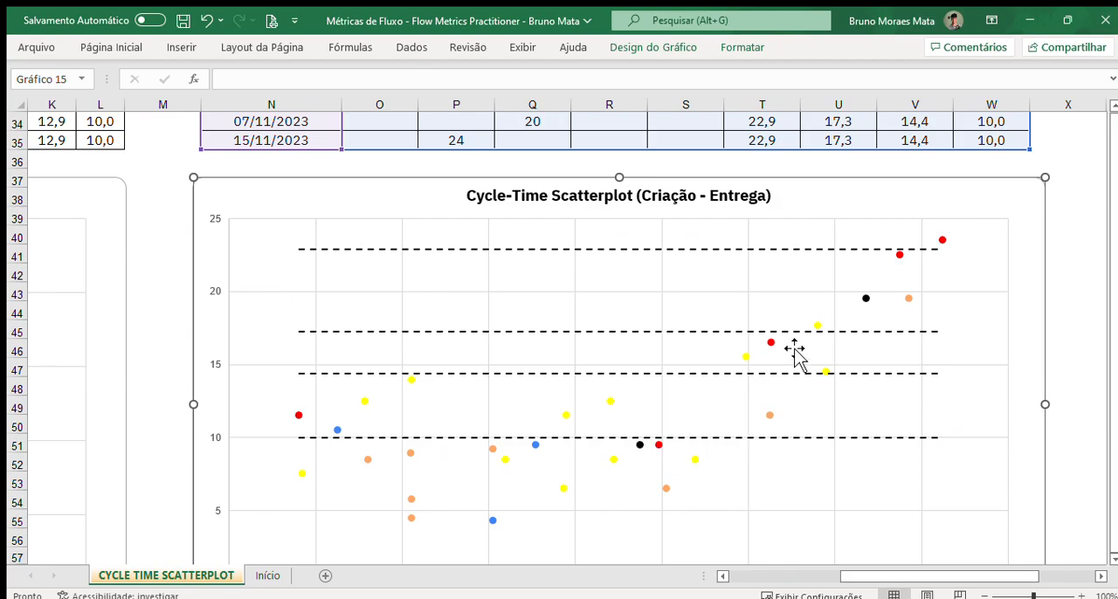
scroll(774, 349, "down", 1)
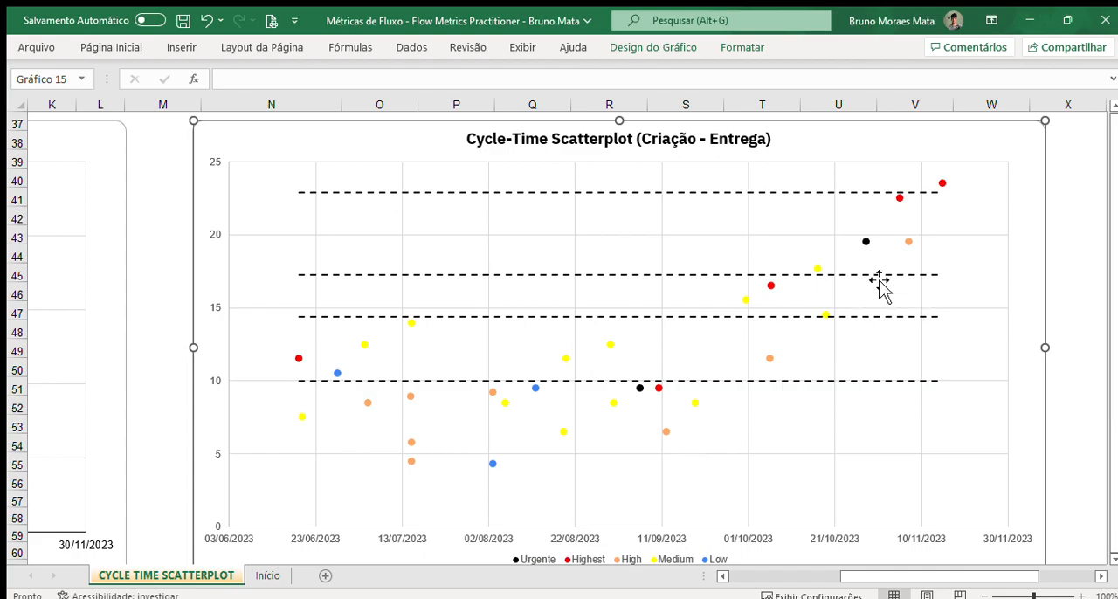
left_click(1087, 310)
Step: Insert a scatter chart from the priority table N5:W35, then enlarge it and place it over the table
scroll(745, 236, "up", 3)
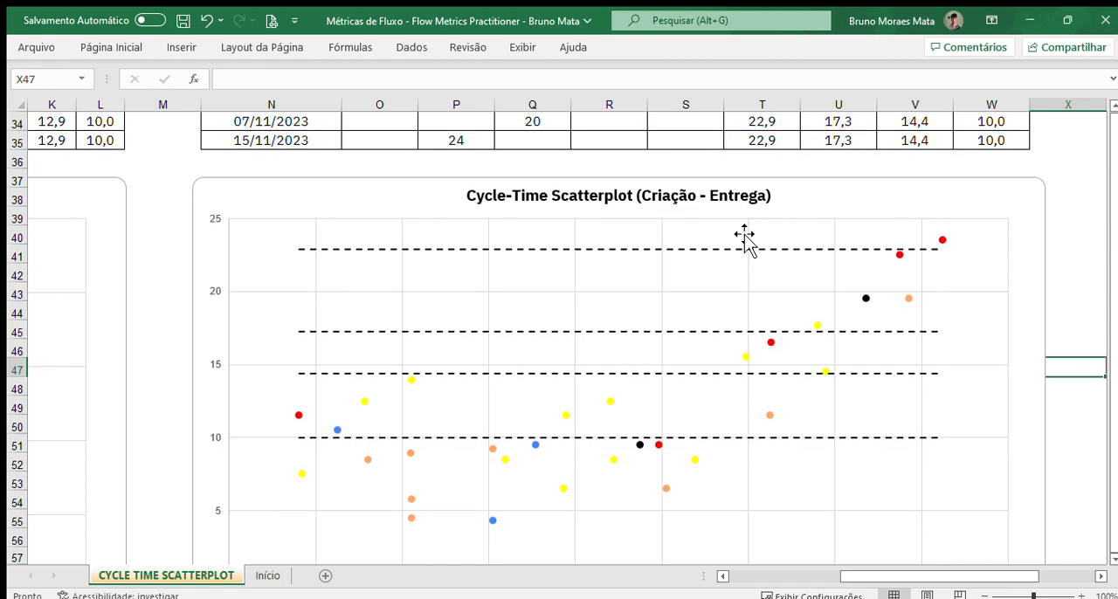
scroll(745, 236, "up", 1)
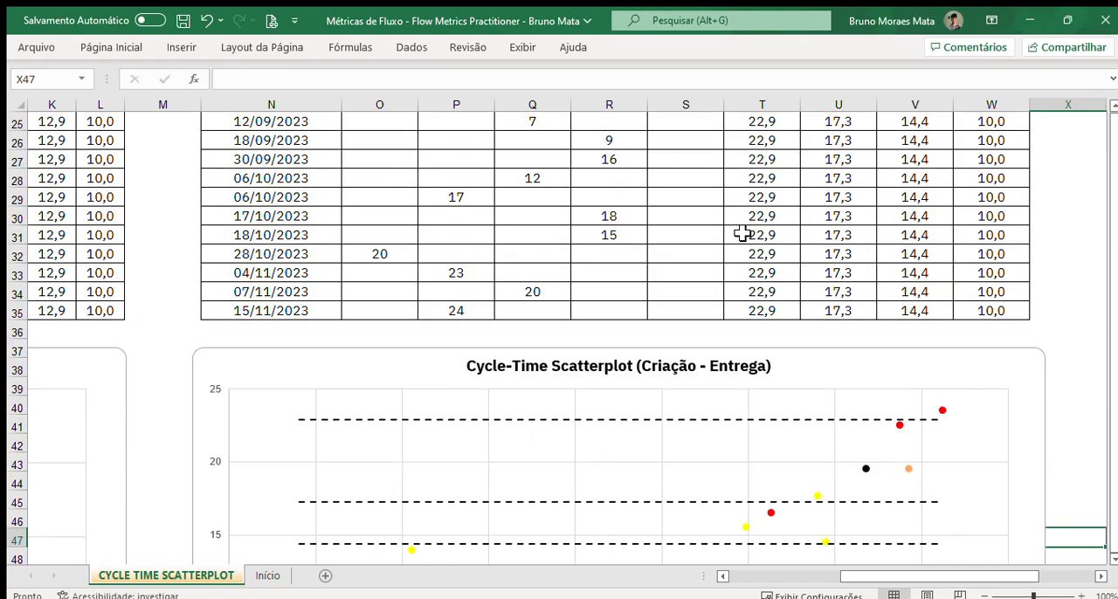
scroll(742, 234, "down", 2)
scroll(603, 303, "up", 9)
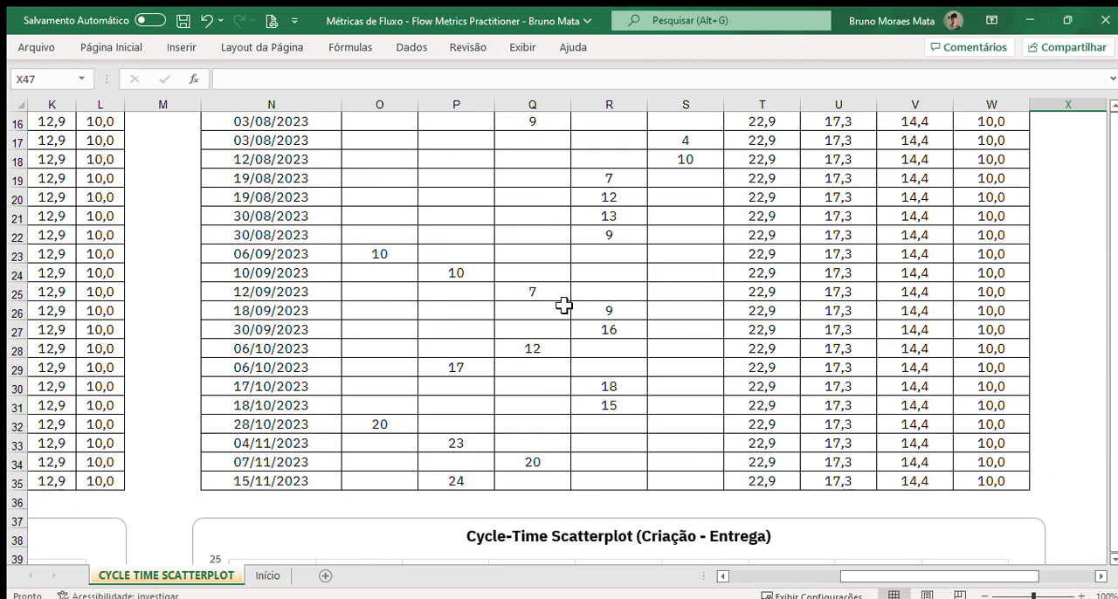
left_click_drag(303, 144, 995, 524)
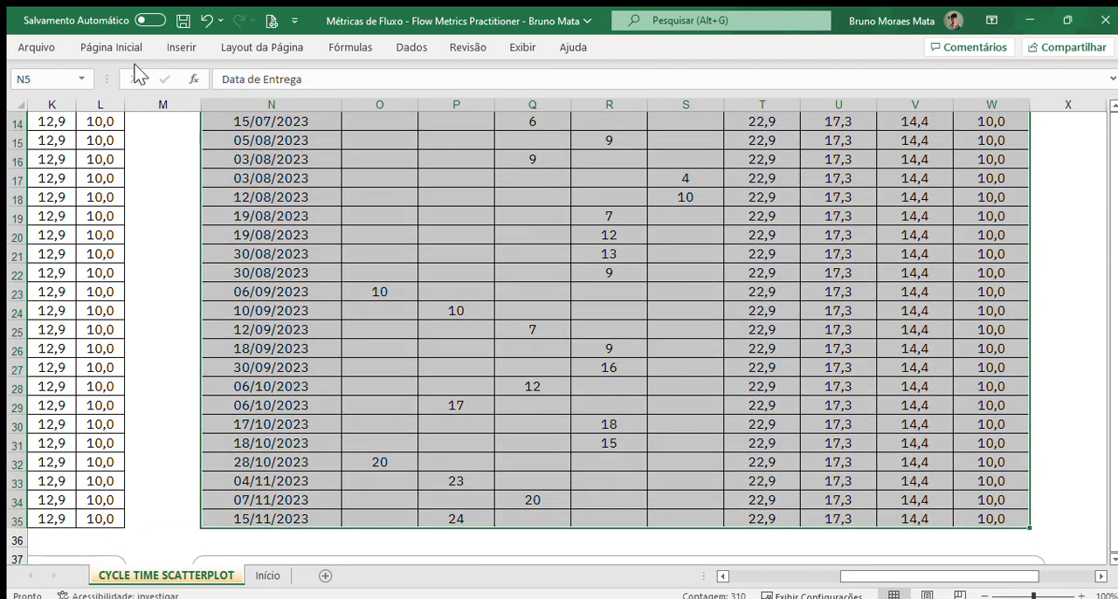
left_click(440, 110)
left_click(456, 159)
left_click_drag(765, 456, 897, 531)
left_click_drag(370, 224, 220, 144)
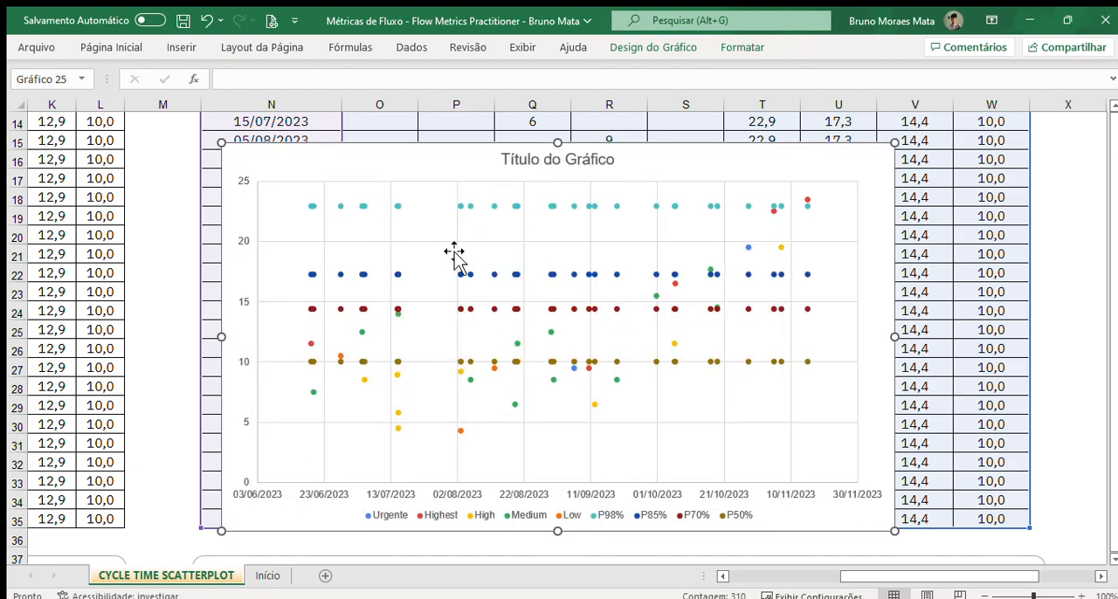
Step: Select the new chart's P98%, P85%, P70% and P50% series one after another to trace their source columns
left_click(464, 207)
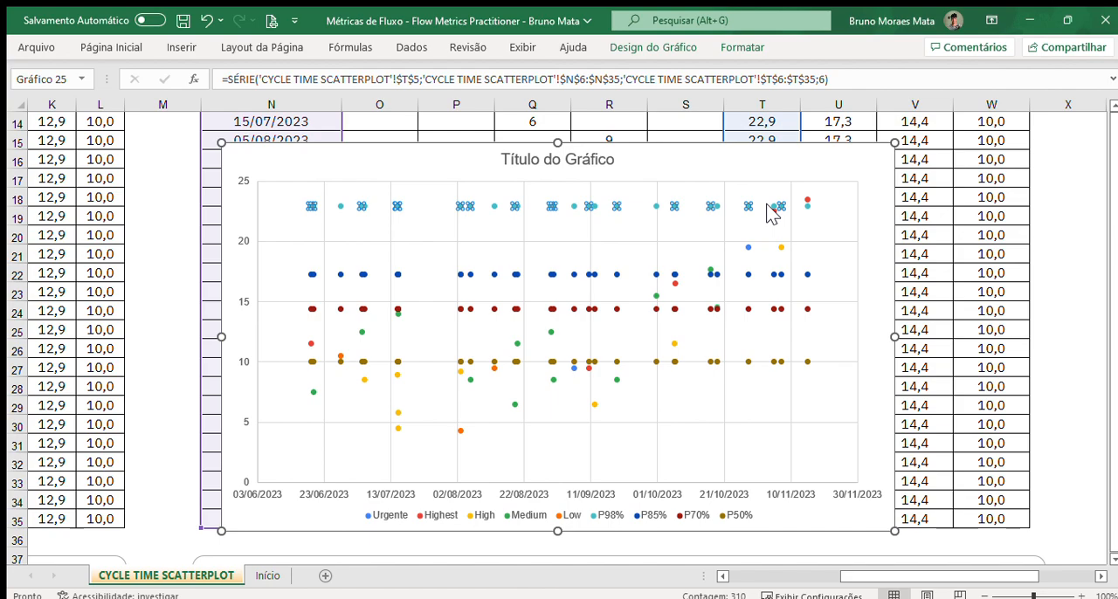
scroll(886, 424, "down", 6)
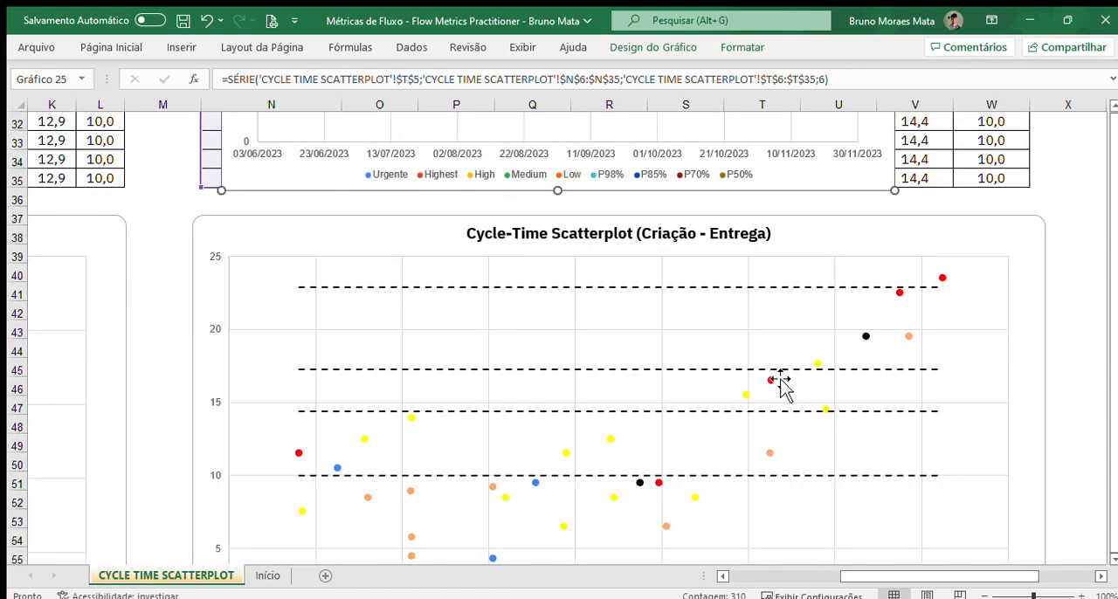
scroll(759, 291, "up", 6)
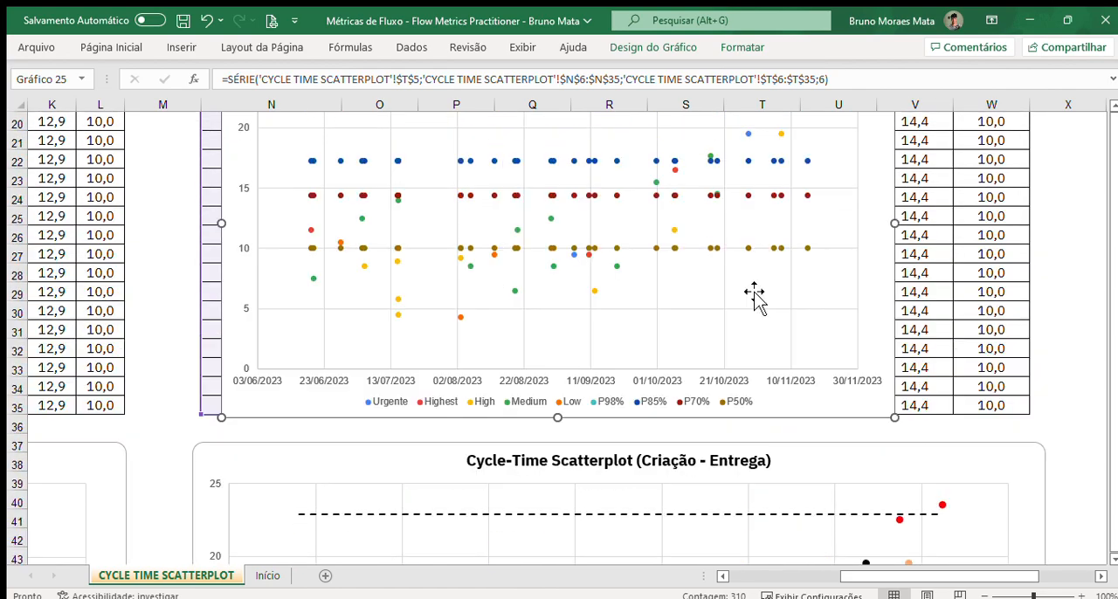
left_click(621, 275)
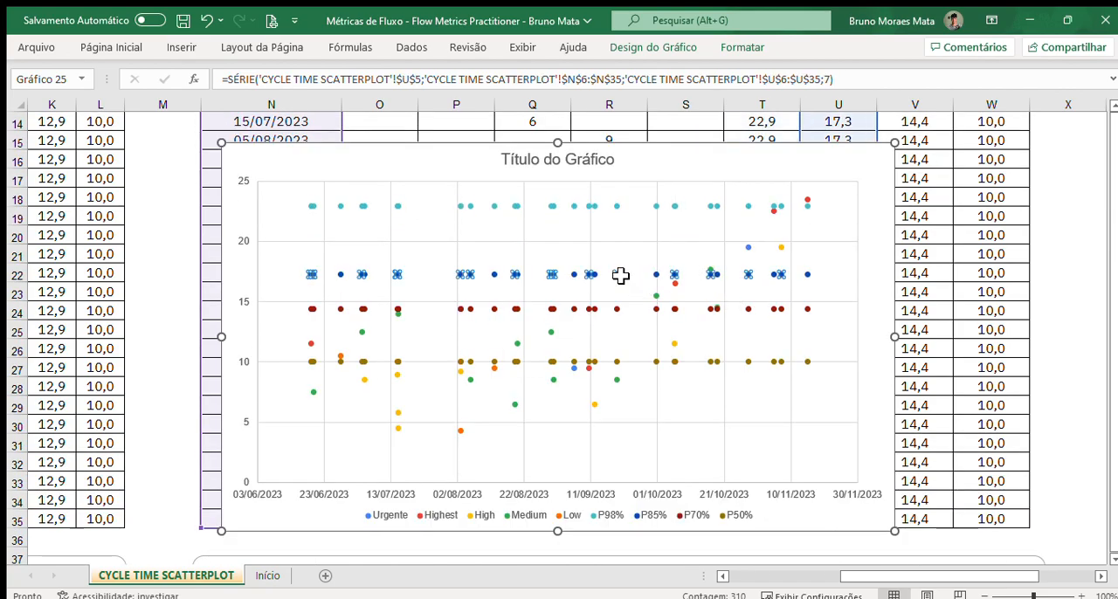
left_click(655, 310)
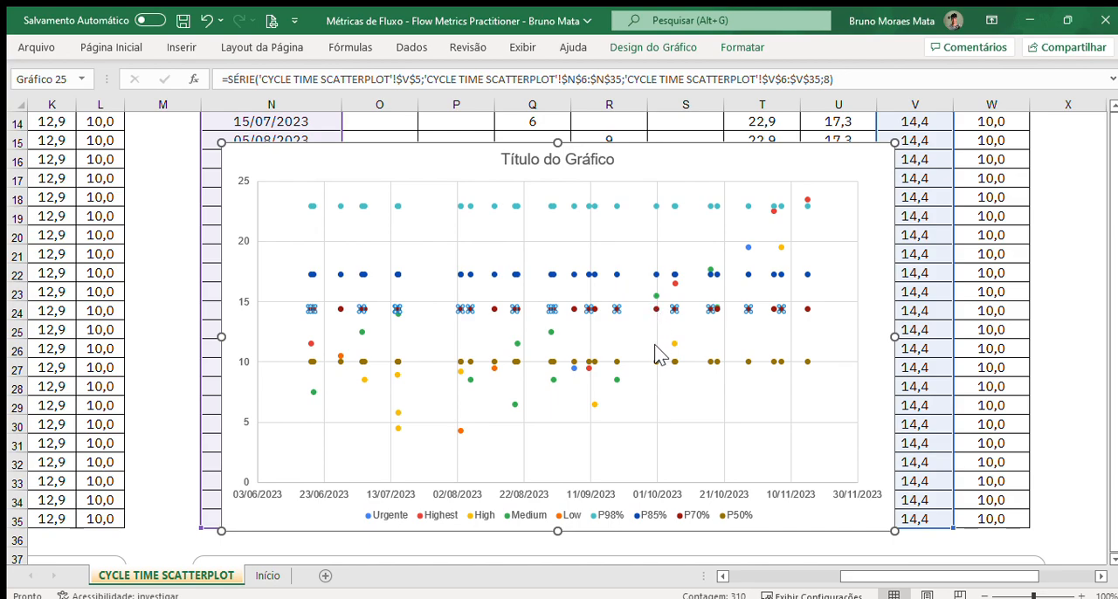
left_click(714, 361)
Step: Compare the new chart's default percentile points and priority colours with the dashed lines and colours of the finished scatterplot
scroll(719, 364, "down", 7)
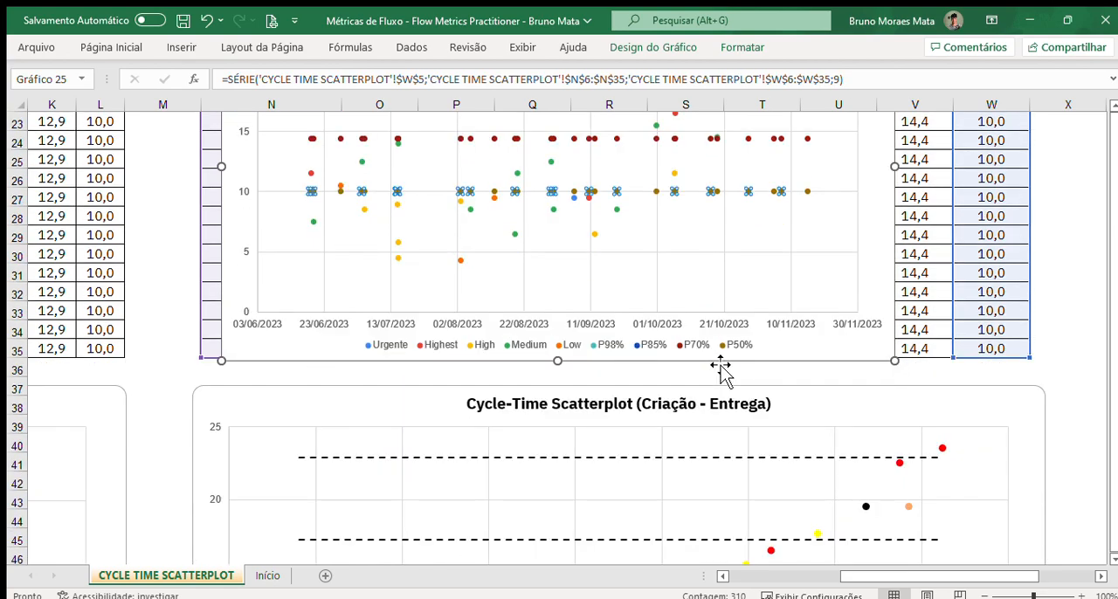
scroll(814, 441, "up", 4)
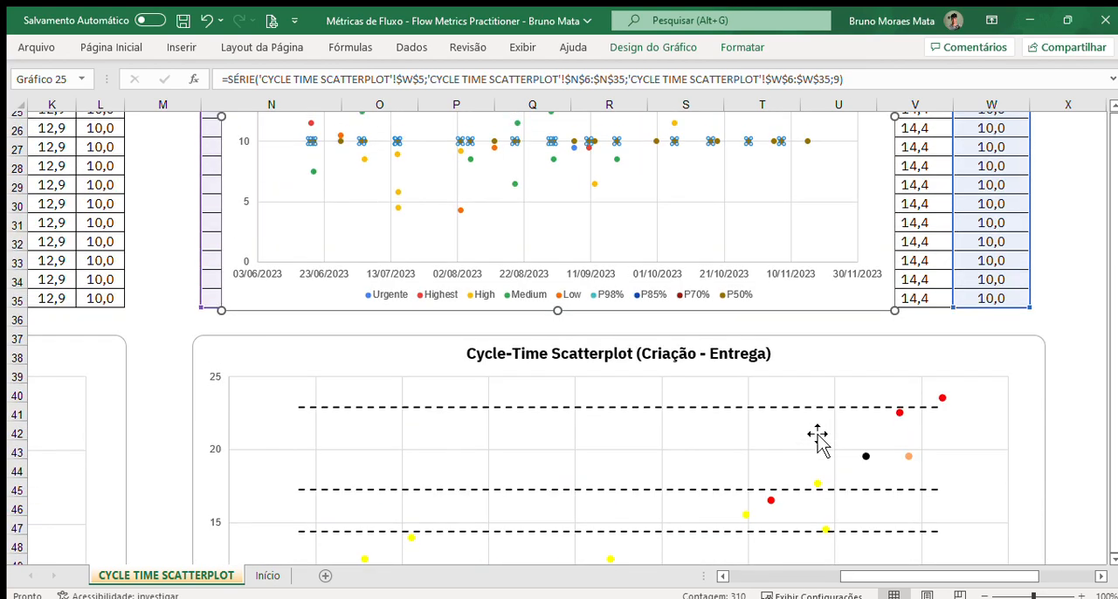
scroll(818, 441, "down", 3)
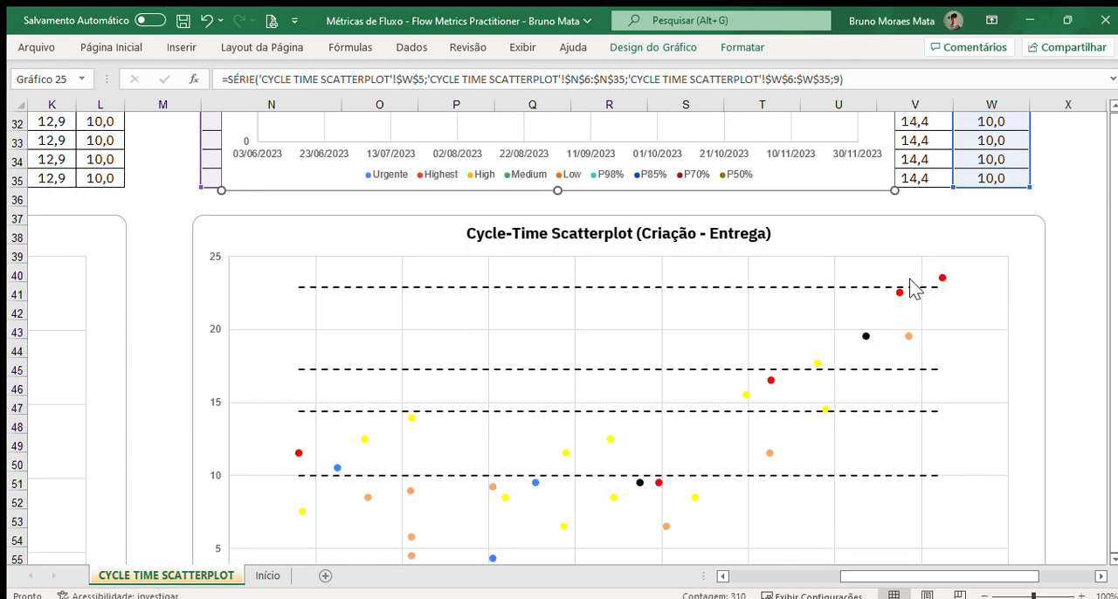
scroll(839, 318, "up", 6)
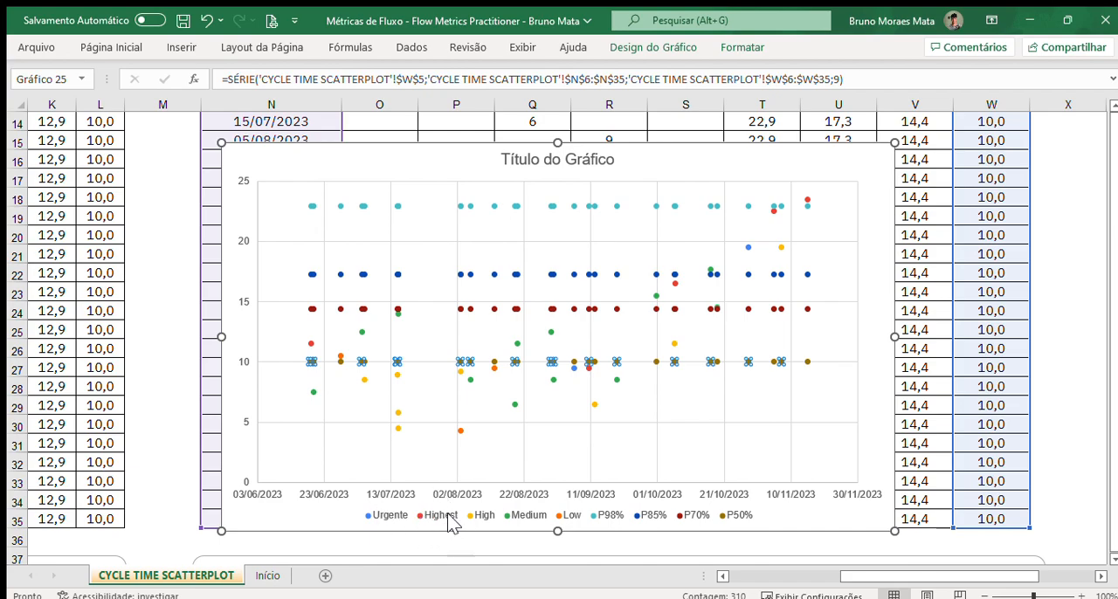
scroll(645, 511, "down", 5)
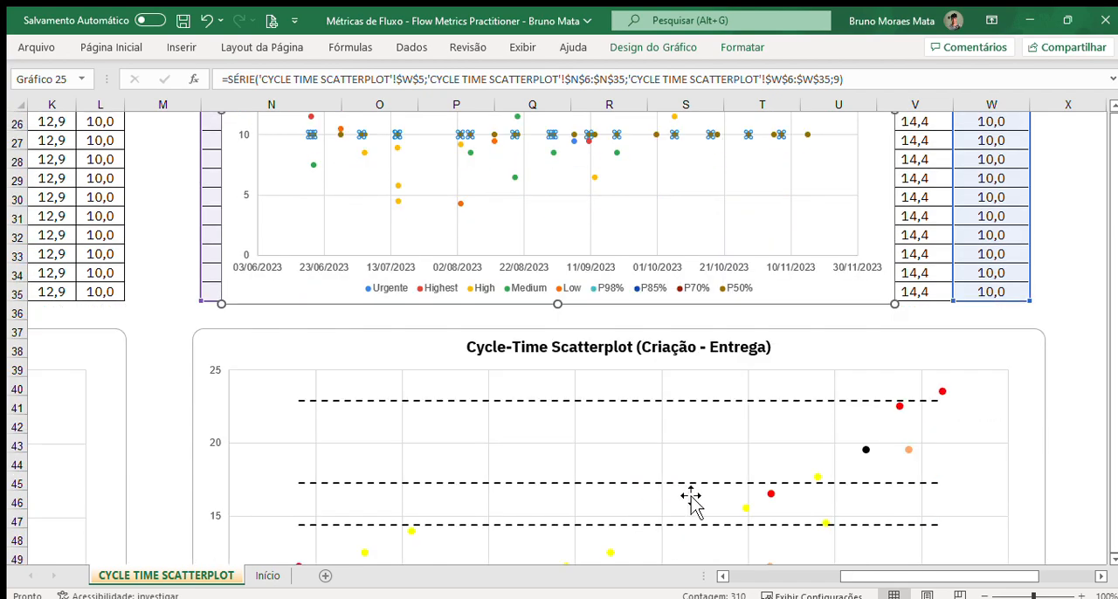
scroll(442, 320, "up", 4)
scroll(690, 297, "down", 7)
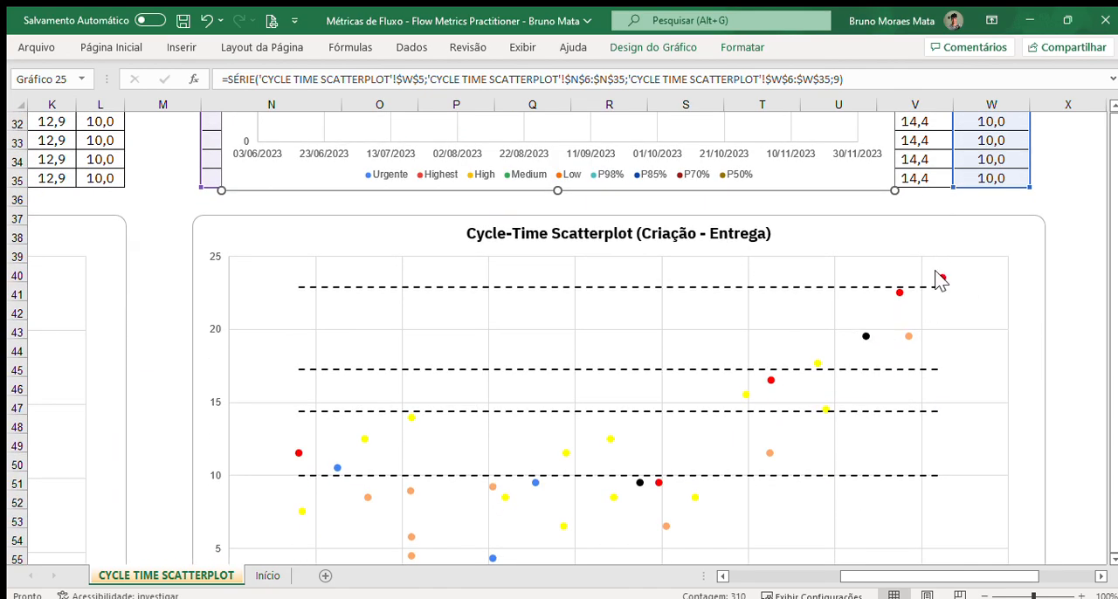
scroll(940, 280, "up", 7)
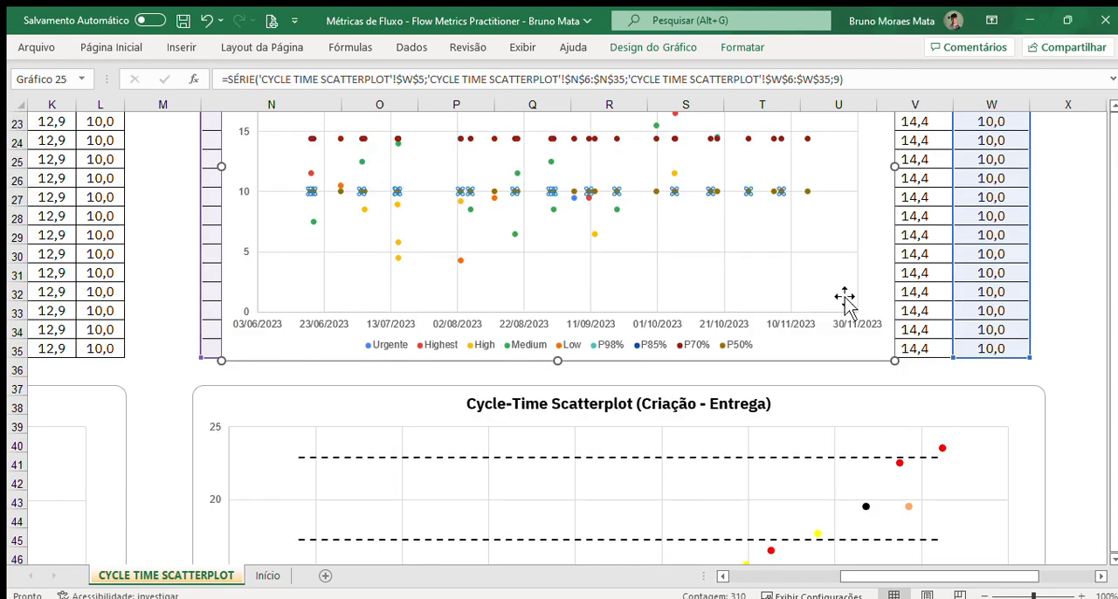
Step: Delete the new scatter chart placed over the priority table
left_click(876, 222)
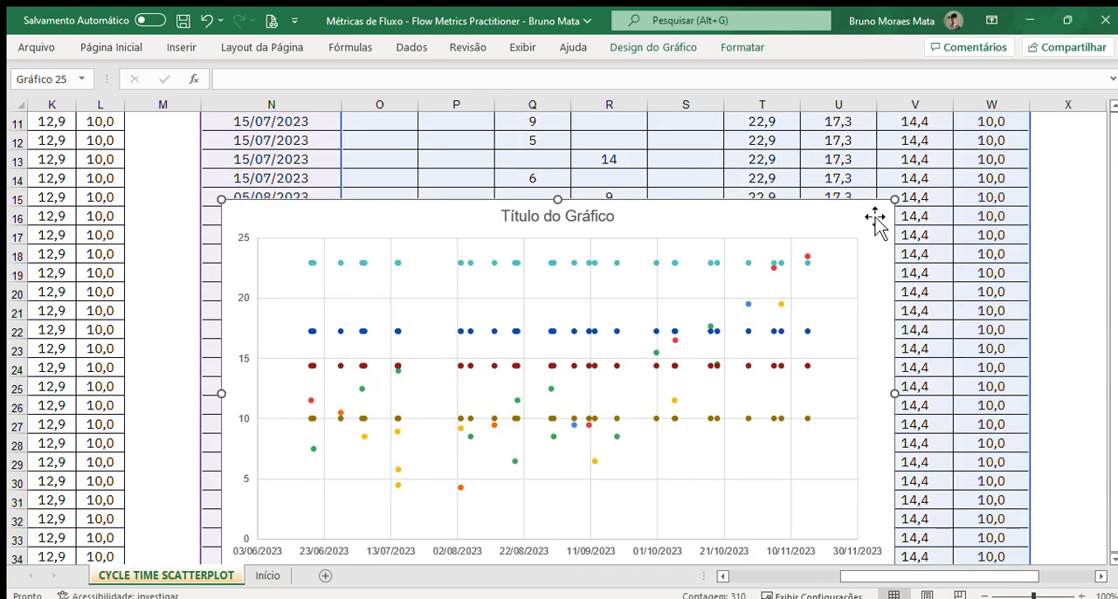
key("Delete")
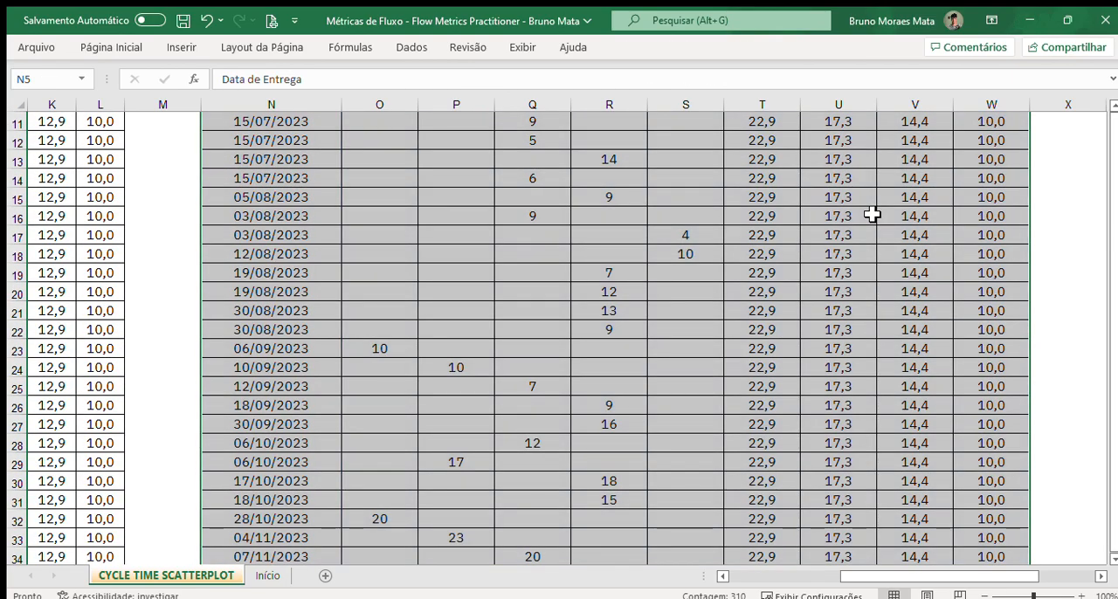
left_click(873, 215)
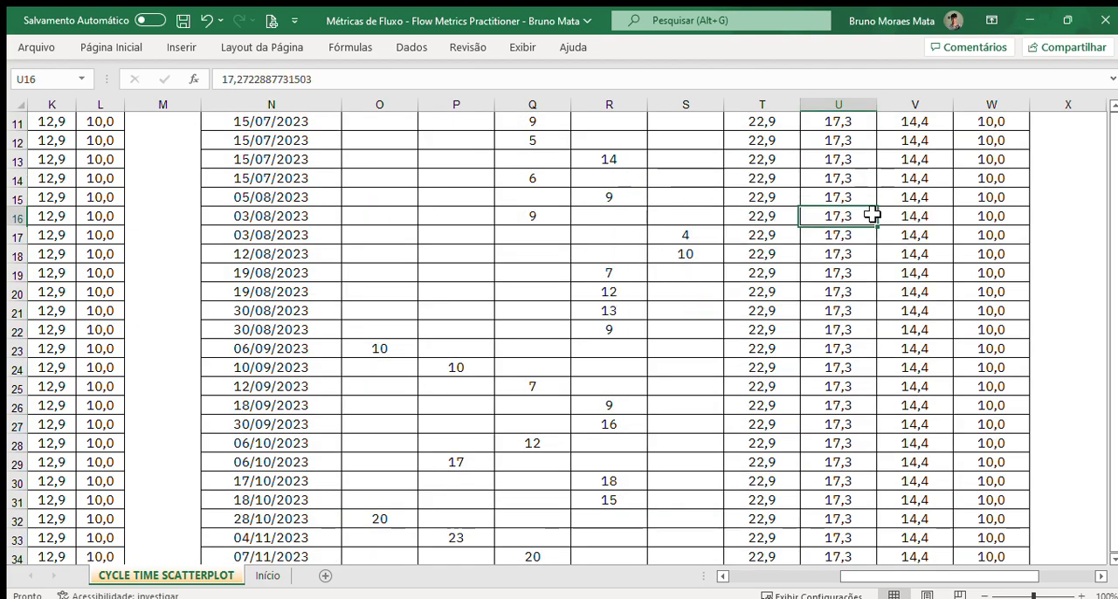
Step: Review the priority table and the finished Cycle-Time Scatterplot below it, down to the priority legend
scroll(795, 293, "up", 4)
scroll(927, 297, "down", 2)
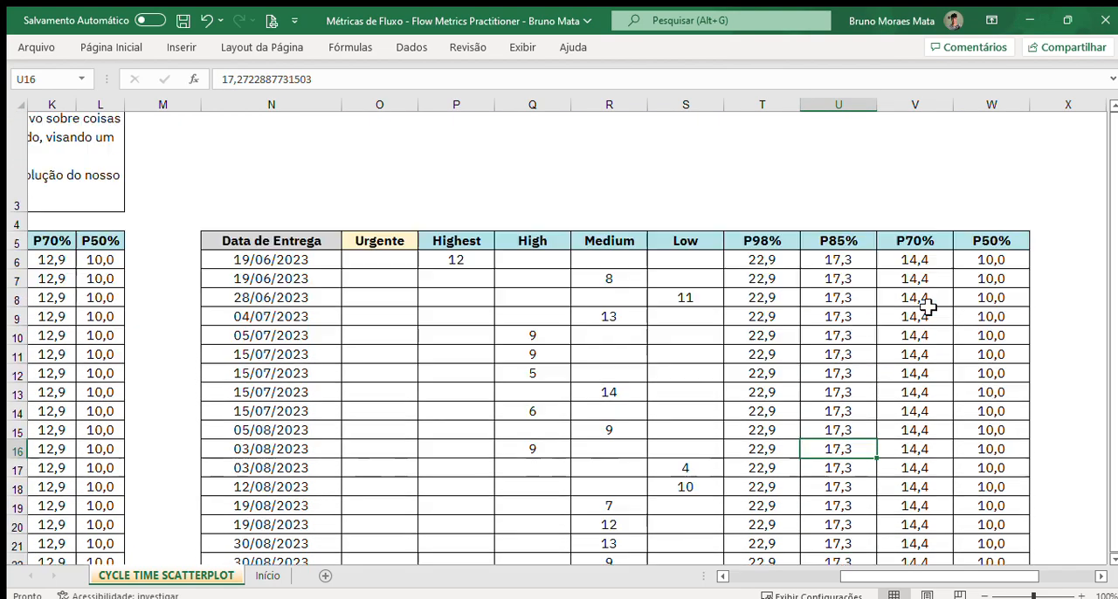
scroll(926, 305, "up", 1)
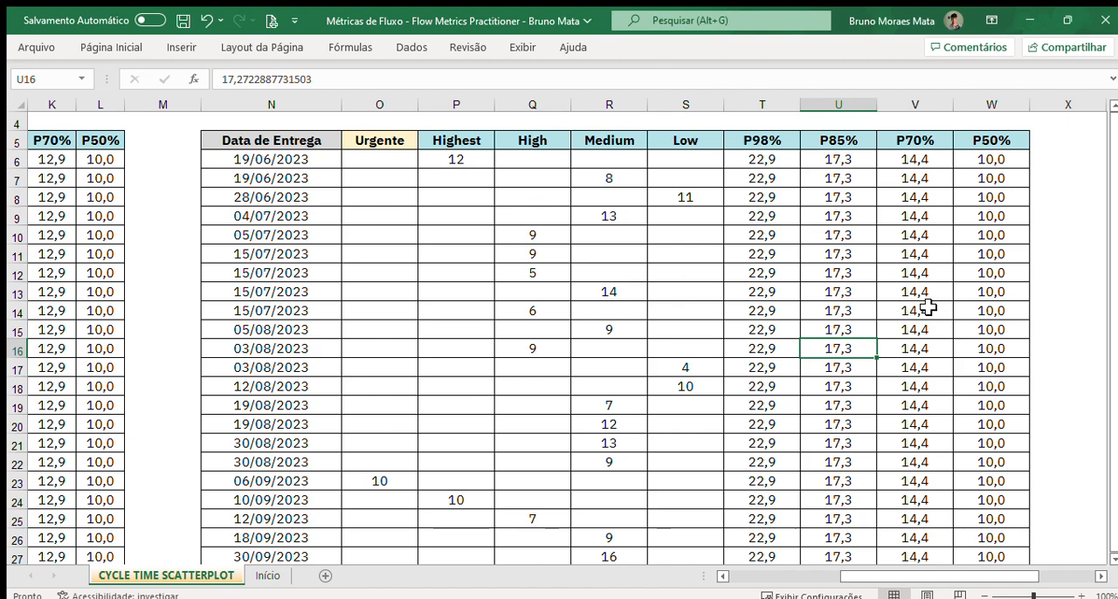
scroll(1114, 533, "up", 1)
scroll(1114, 533, "down", 8)
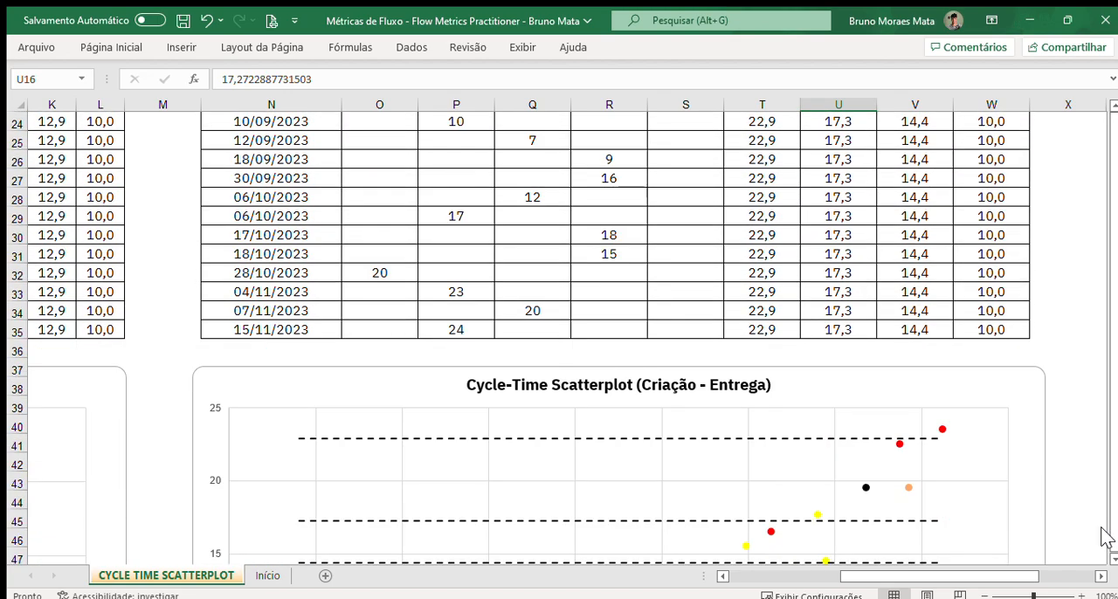
scroll(1106, 538, "down", 4)
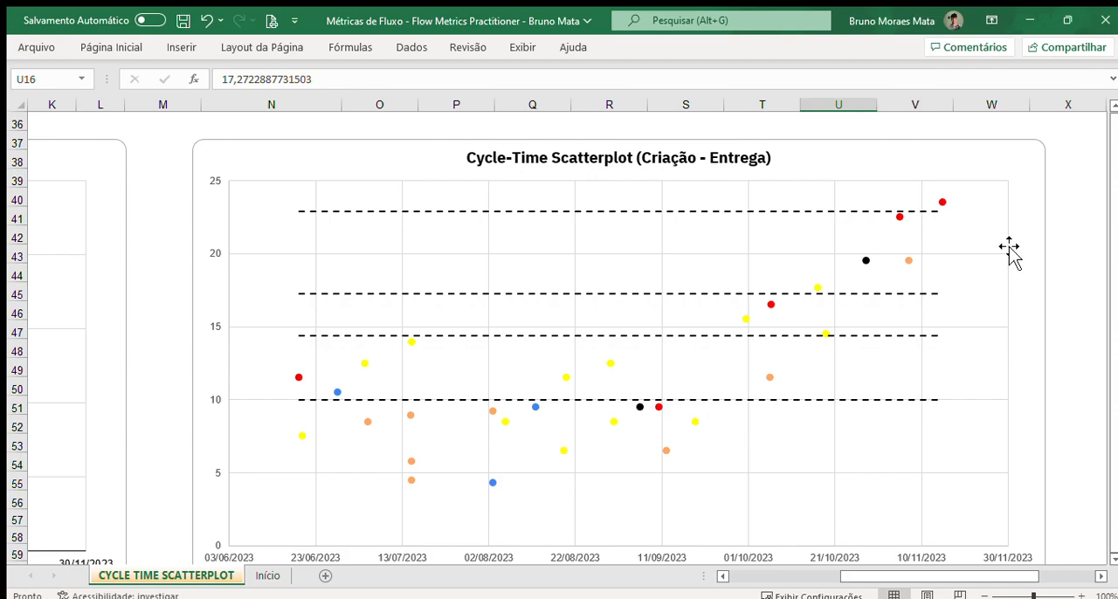
scroll(1035, 537, "down", 3)
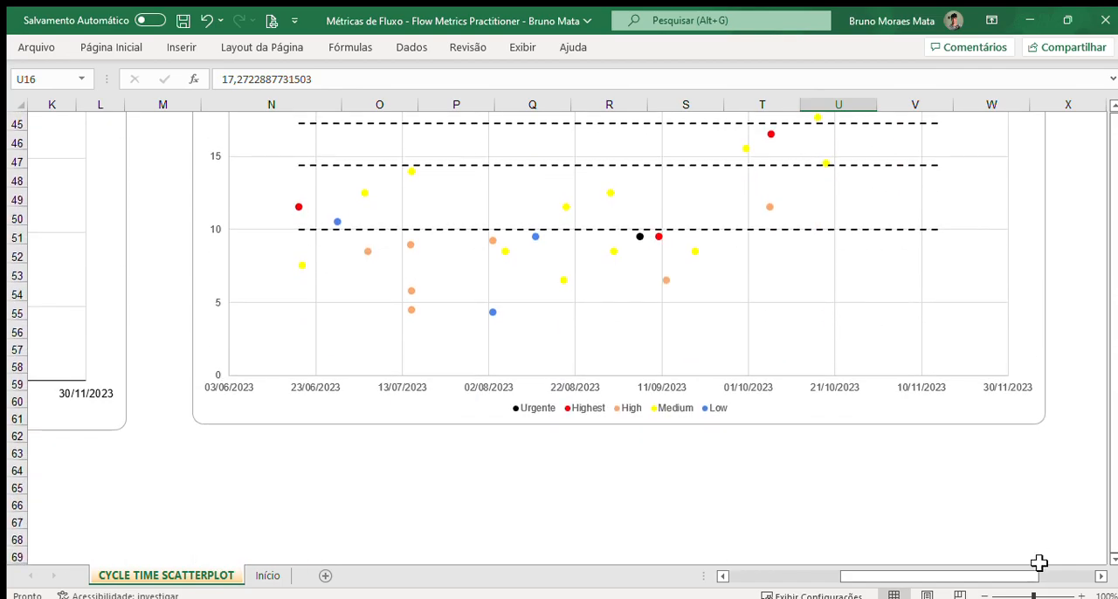
Step: Return to the main cycle-time table and read the "Para o que serve?" description above it
left_click_drag(1031, 577, 851, 579)
scroll(566, 420, "up", 4)
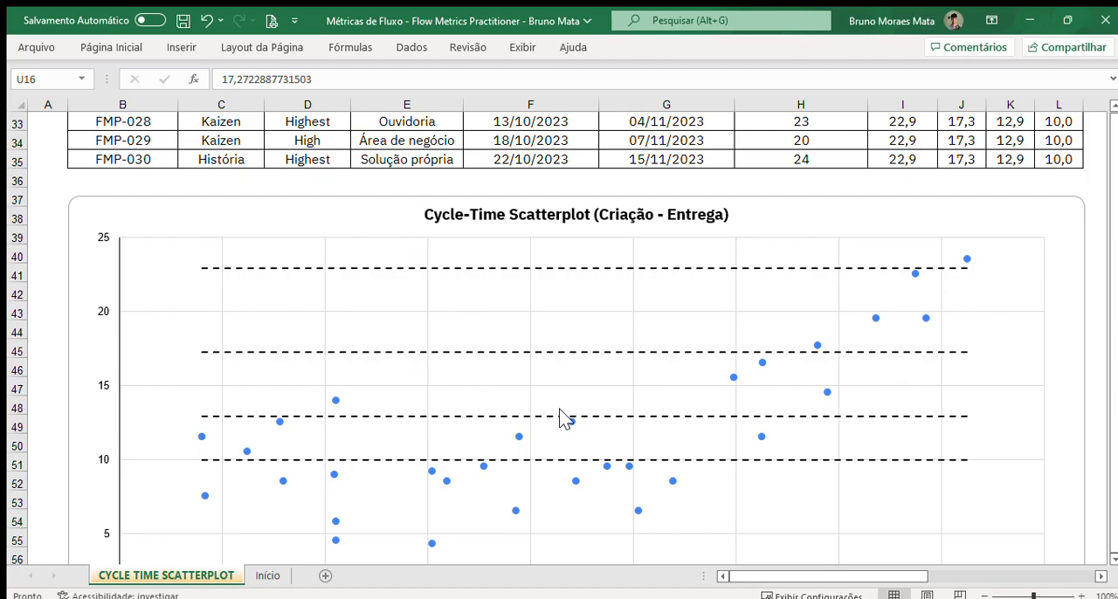
scroll(563, 419, "up", 10)
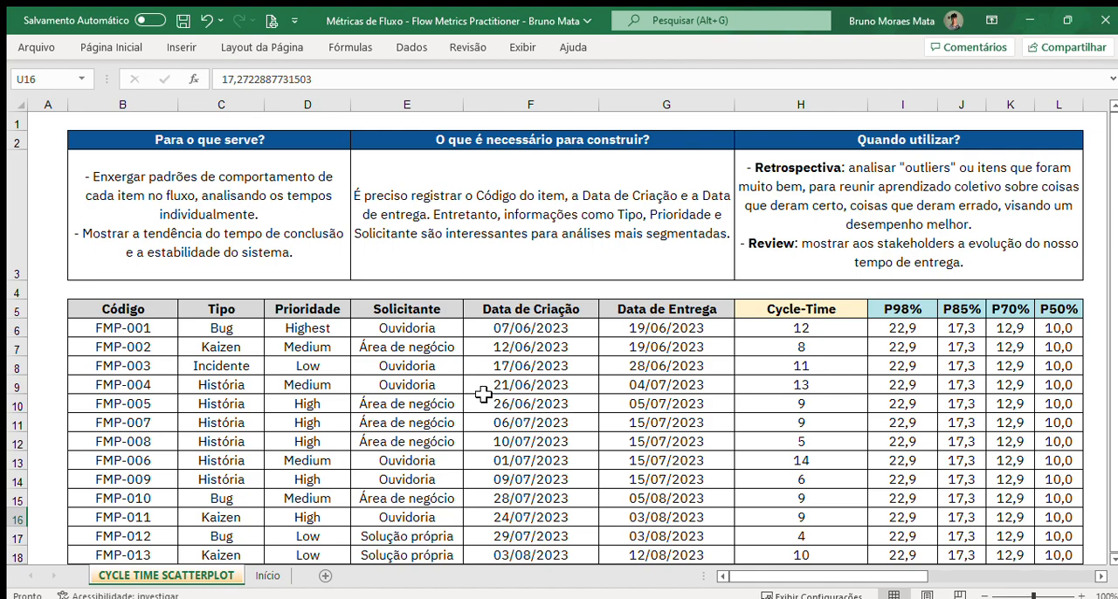
left_click(252, 232)
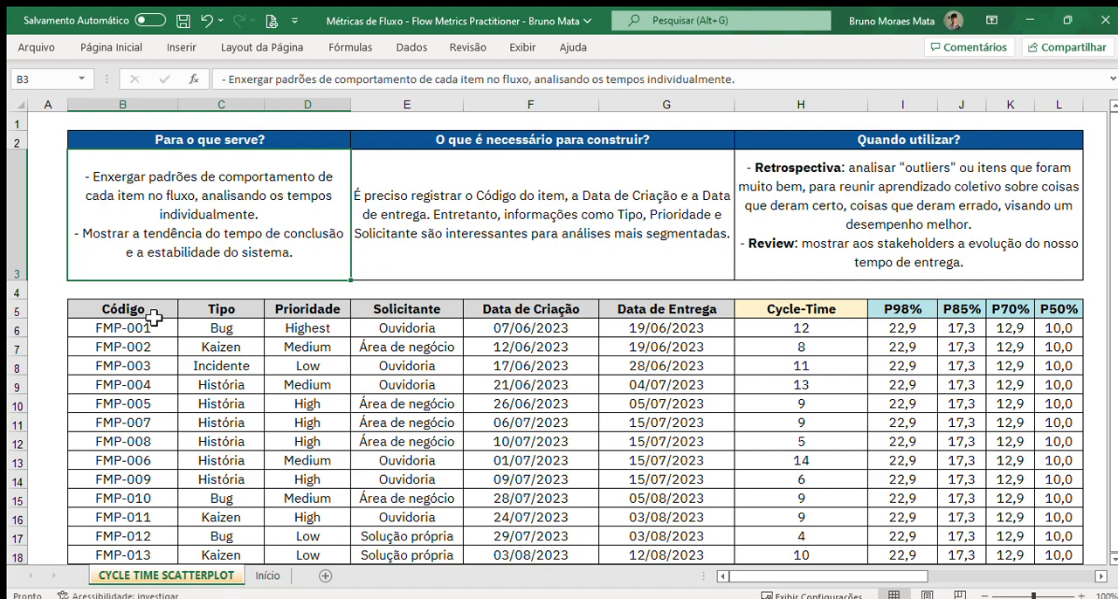
Step: Examine the item table from Código through P50%, highlighting the Data de Entrega, Cycle-Time and percentile columns
left_click_drag(717, 310, 1034, 443)
scroll(734, 387, "up", 2)
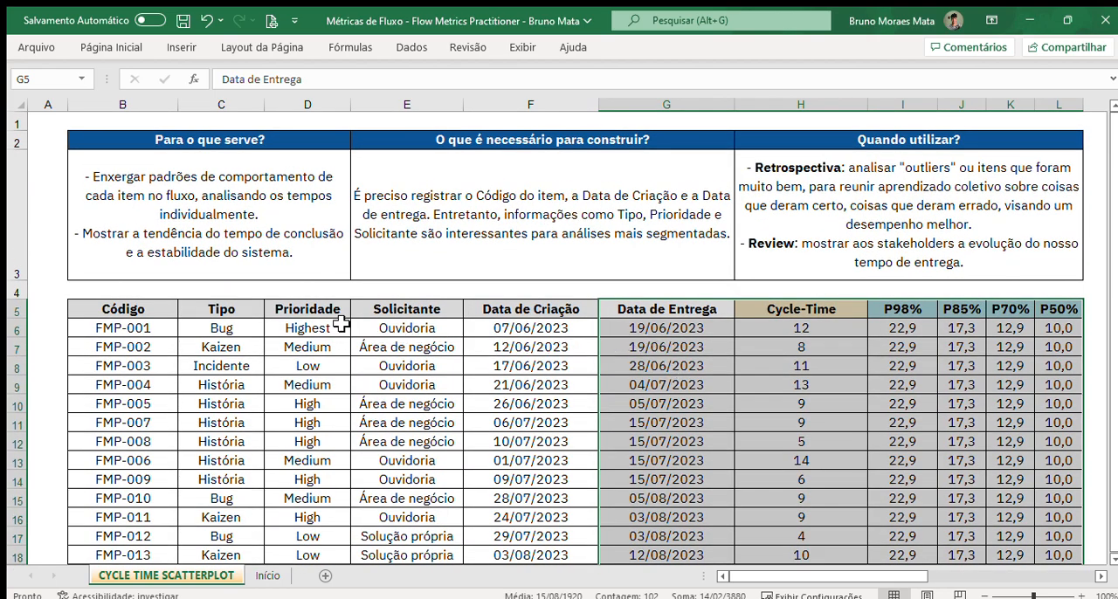
left_click_drag(144, 318, 1084, 464)
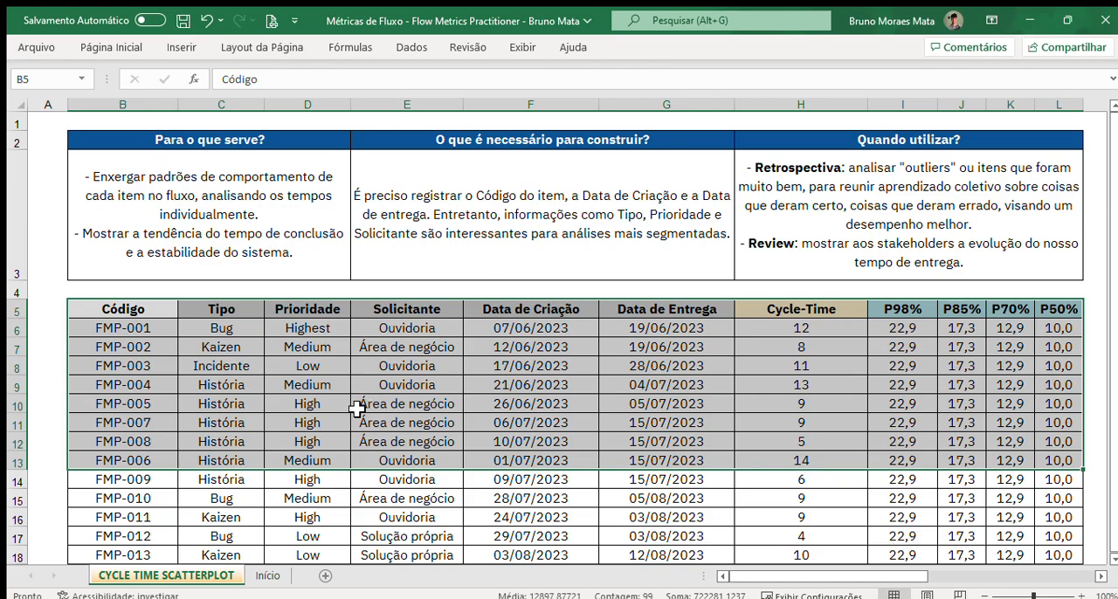
scroll(140, 429, "down", 1)
left_click(136, 412)
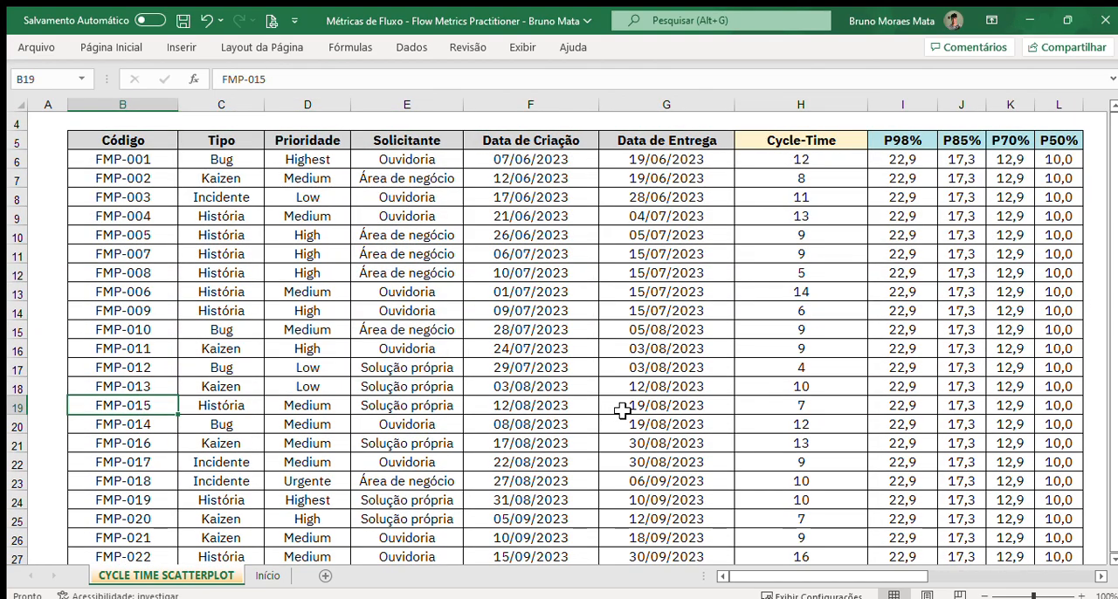
Step: Read the "Quando utilizar?" guidance and examine the outlier points on the single-colour Cycle-Time Scatterplot
scroll(622, 409, "up", 1)
left_click(977, 274)
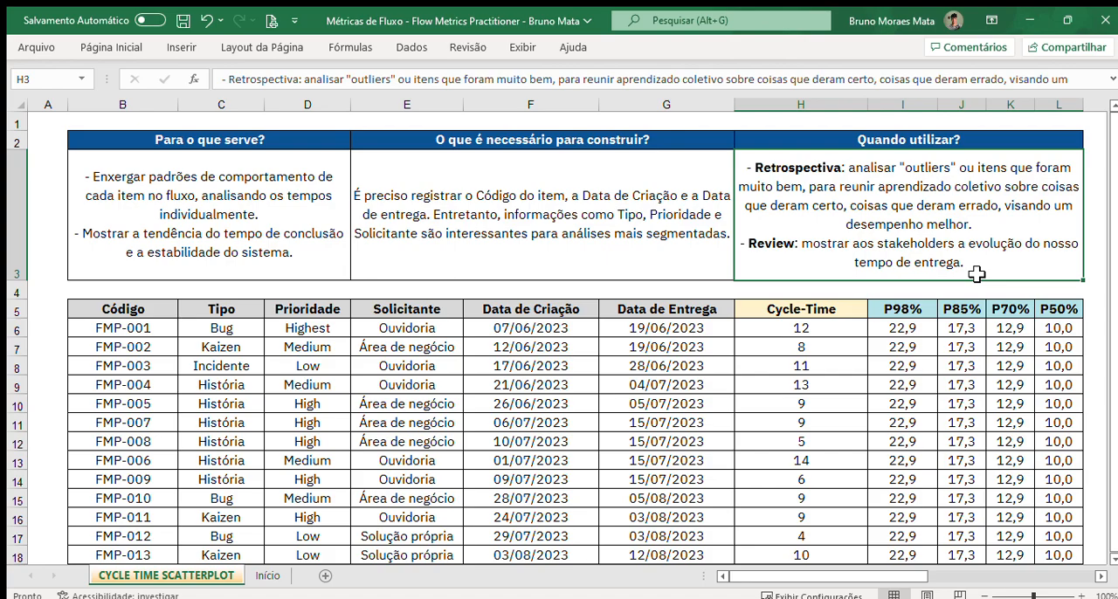
scroll(977, 274, "down", 11)
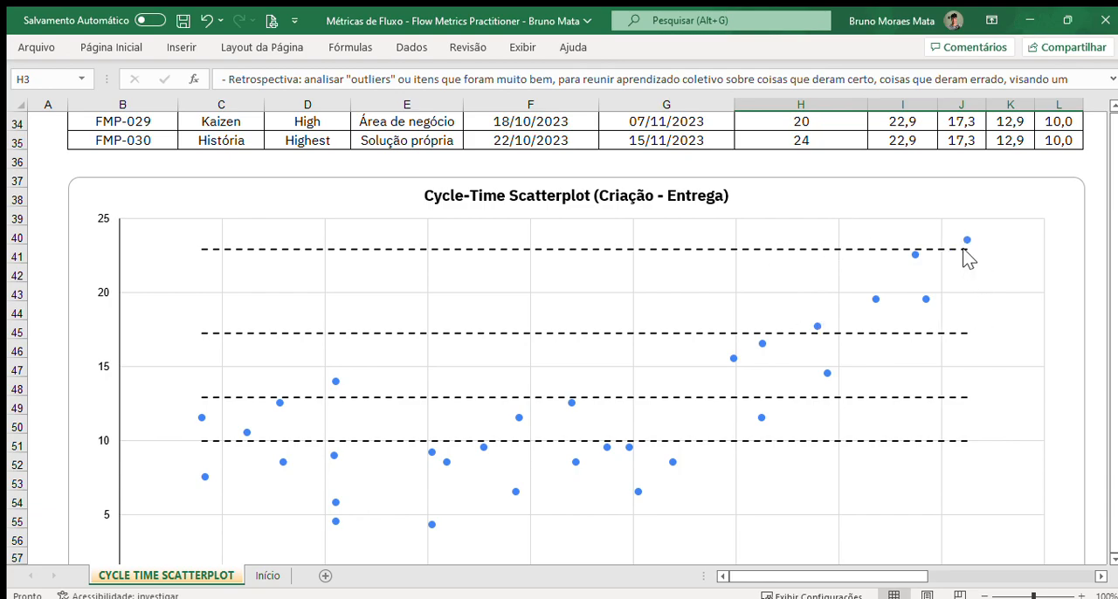
Step: Frame the slowest items on the scatterplot with an unfilled rectangle spanning cycle times of about 20 to 25
left_click(181, 48)
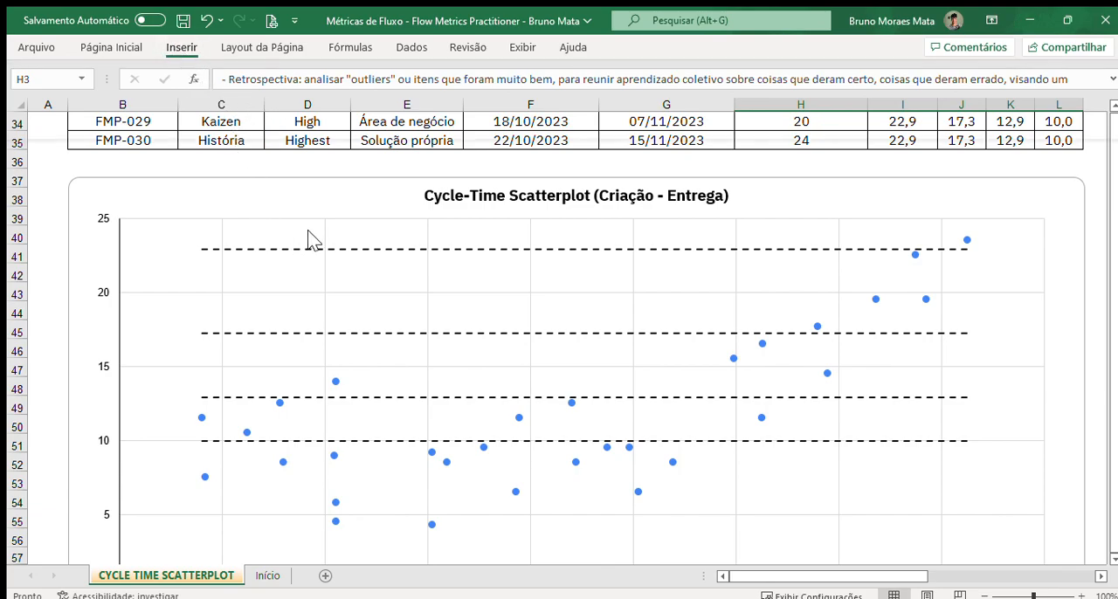
left_click_drag(1014, 213, 656, 358)
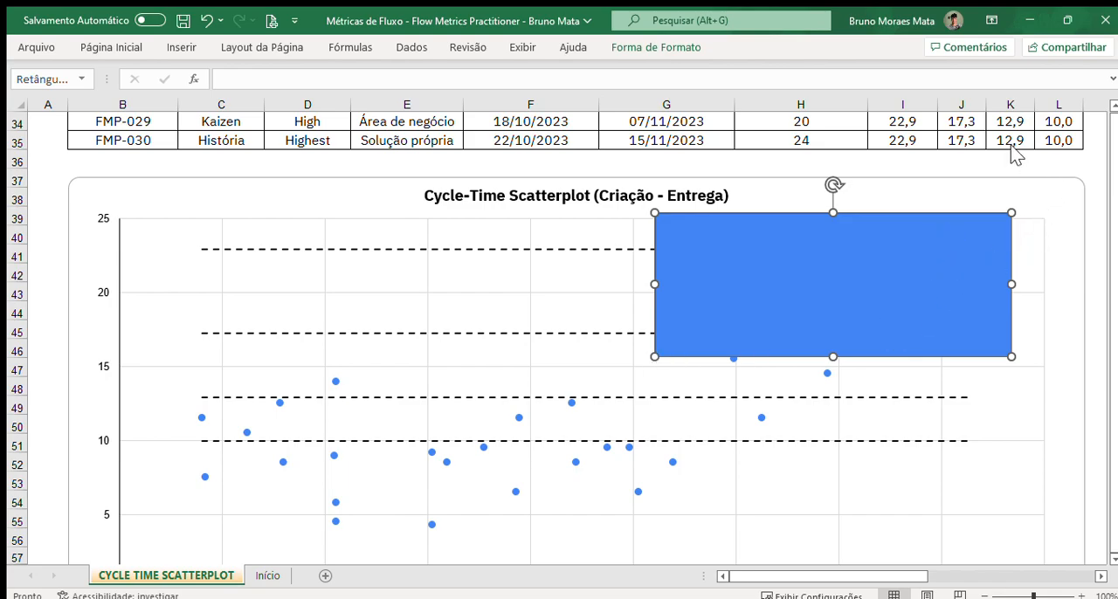
left_click(923, 364)
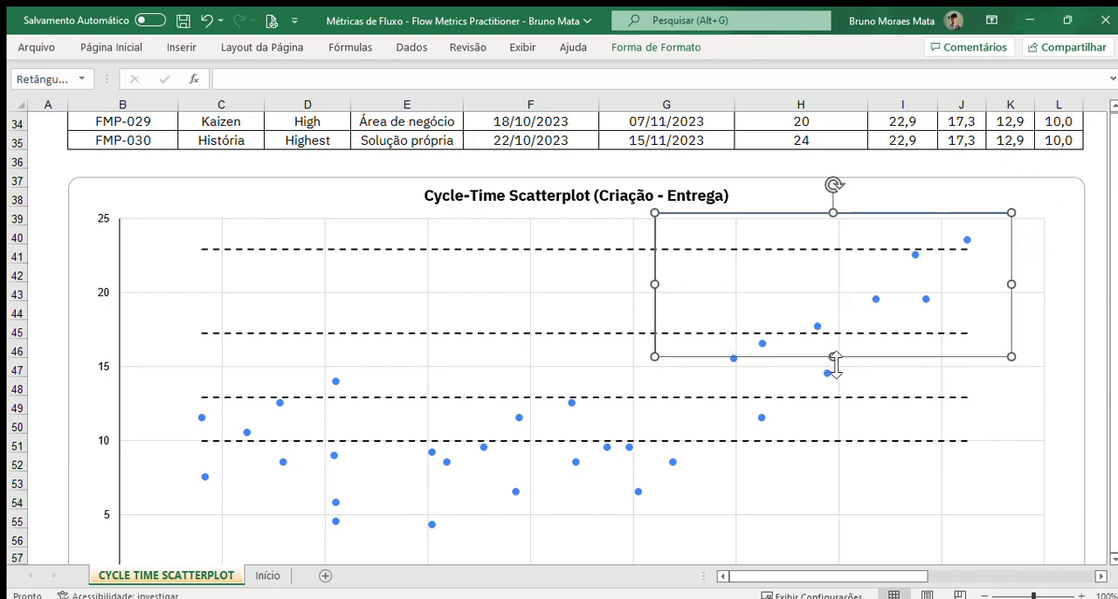
left_click_drag(833, 356, 844, 305)
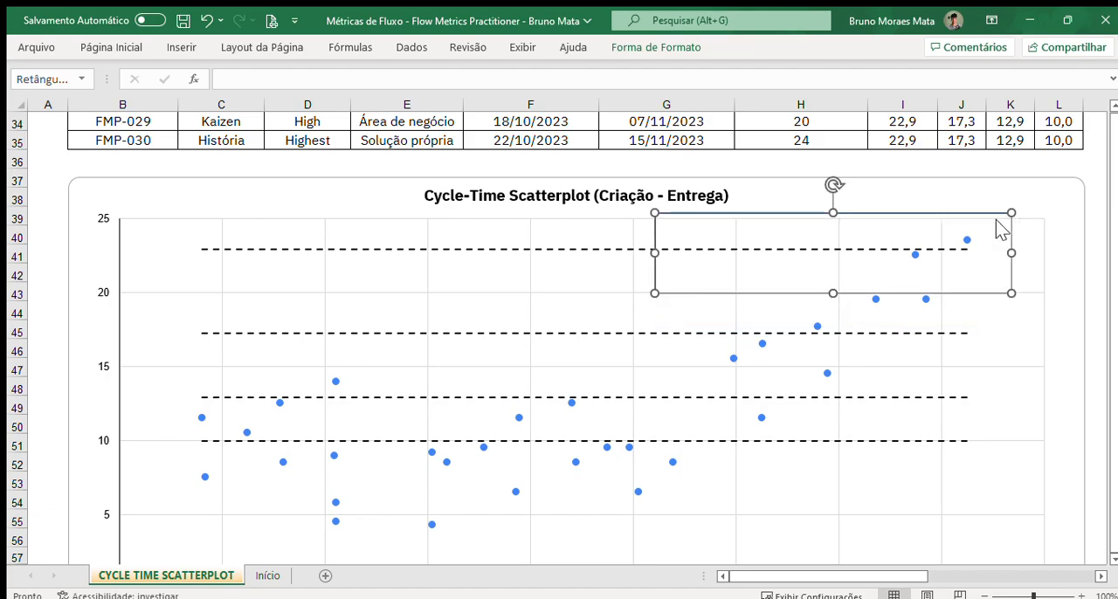
left_click(1092, 252)
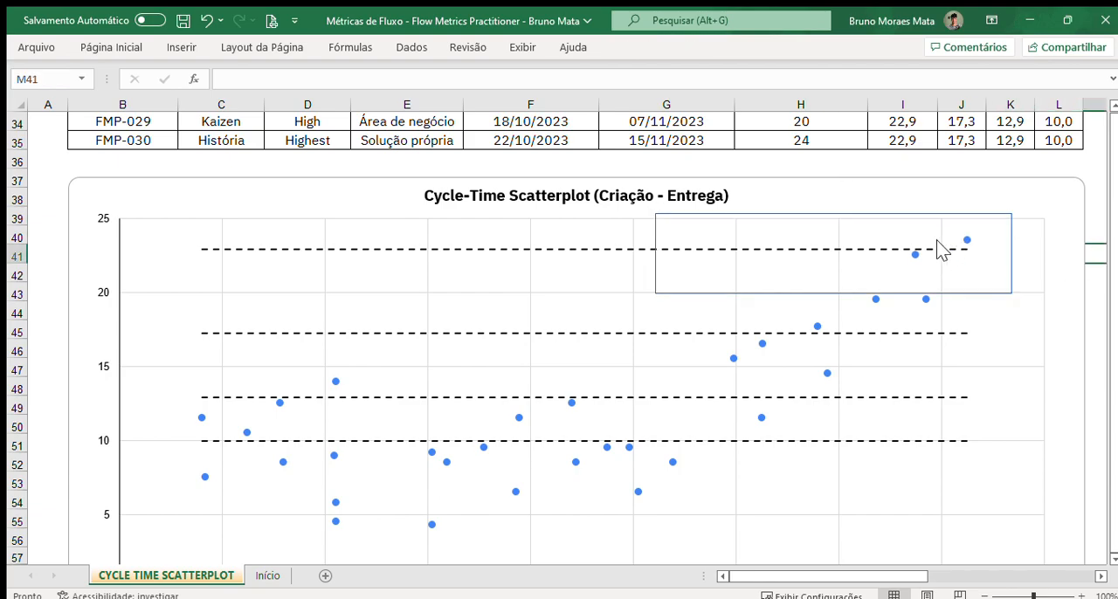
Step: Delete the rectangle outline drawn over the scatterplot's highest points
left_click(980, 221)
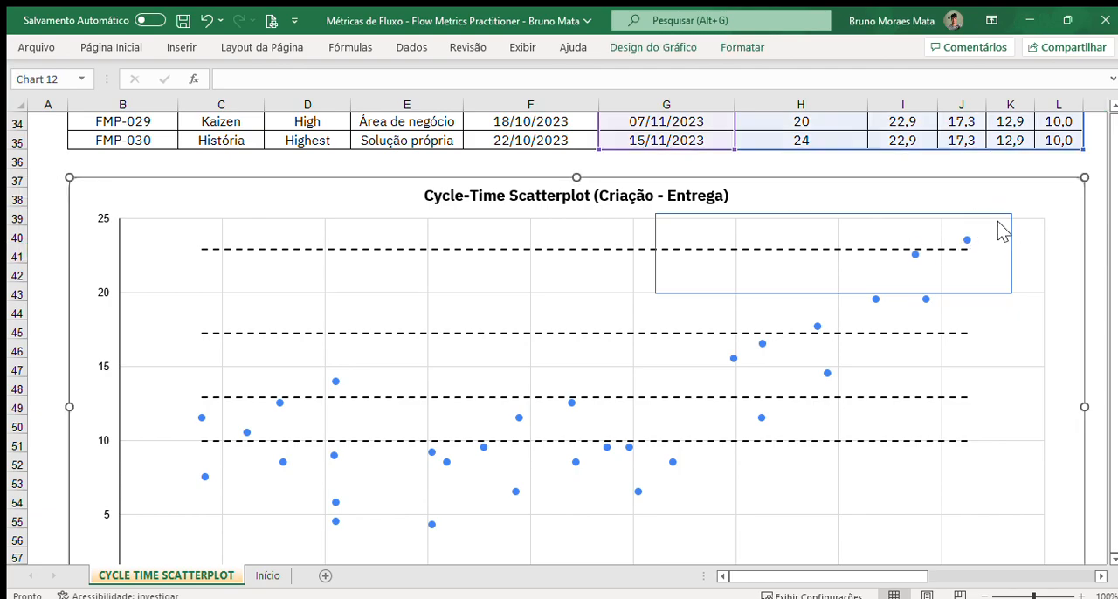
left_click(998, 221)
left_click(1009, 228)
left_click(1012, 238)
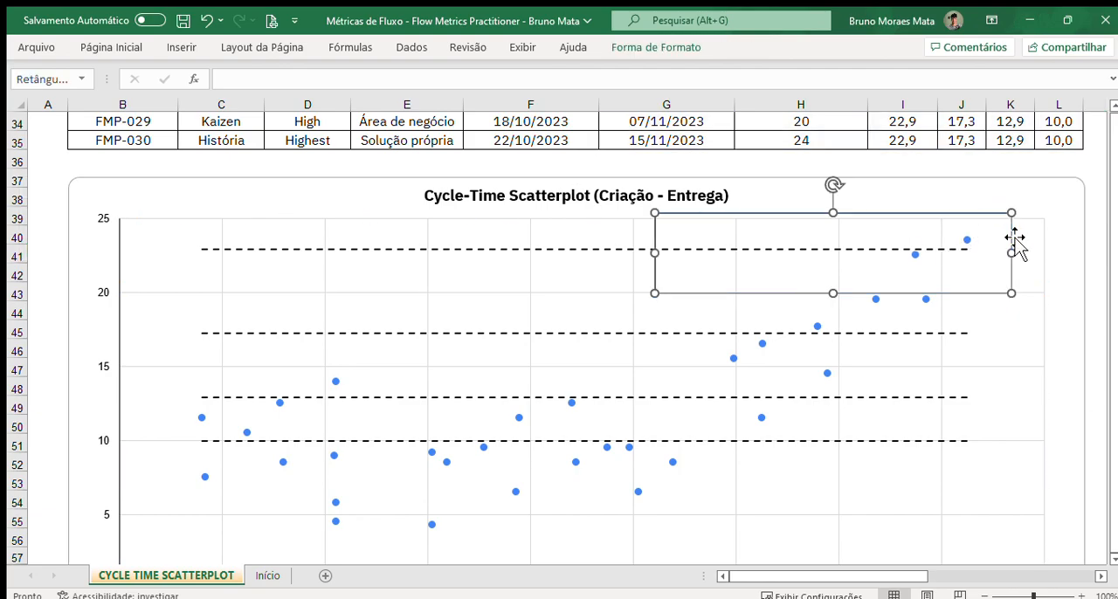
key("Delete")
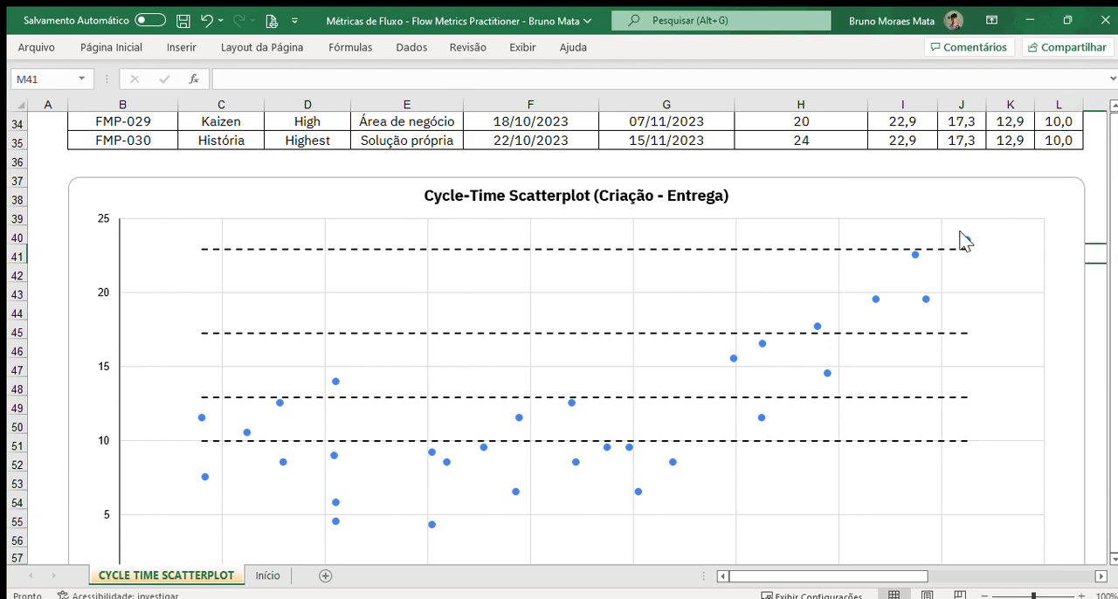
Step: Reread the Review use case under "Quando utilizar?" and compare the single-colour scatterplot with the priority-coloured one
scroll(963, 242, "up", 4)
scroll(963, 242, "up", 7)
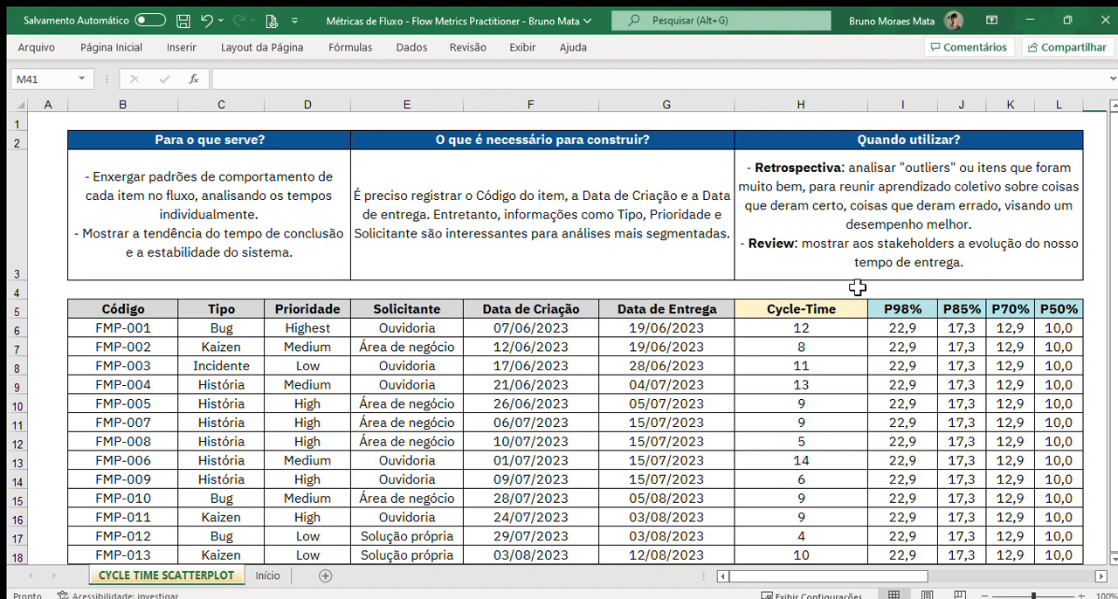
left_click(799, 248)
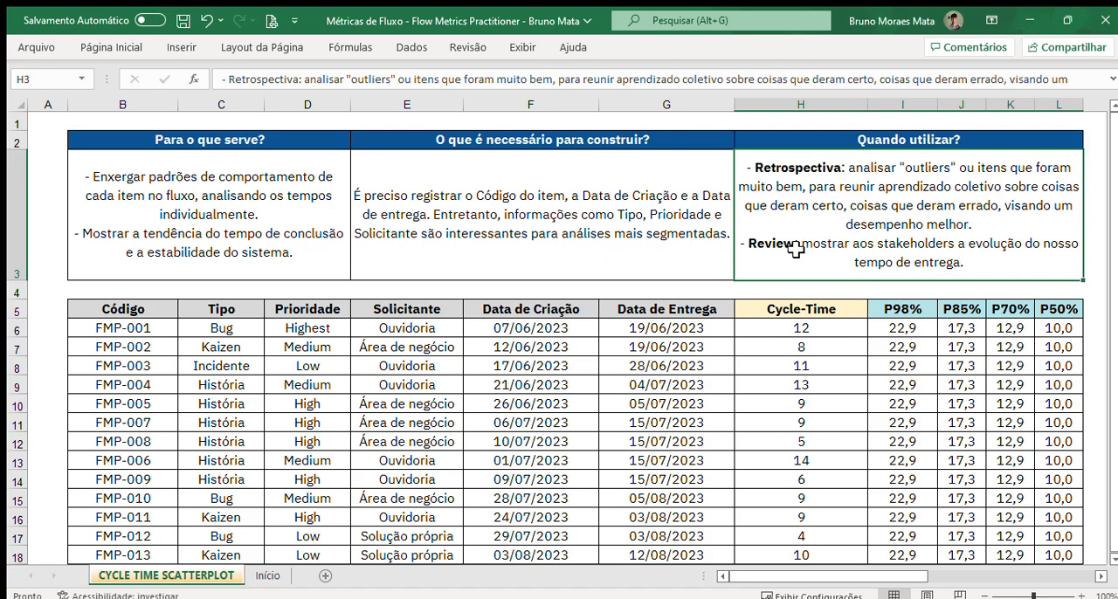
scroll(795, 249, "down", 12)
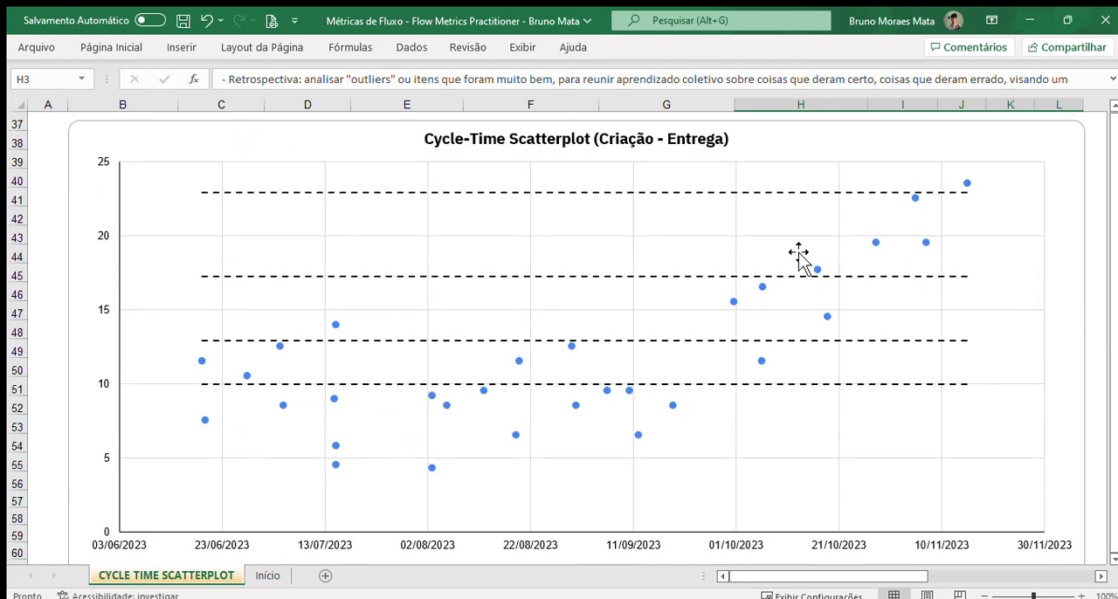
left_click(1100, 576)
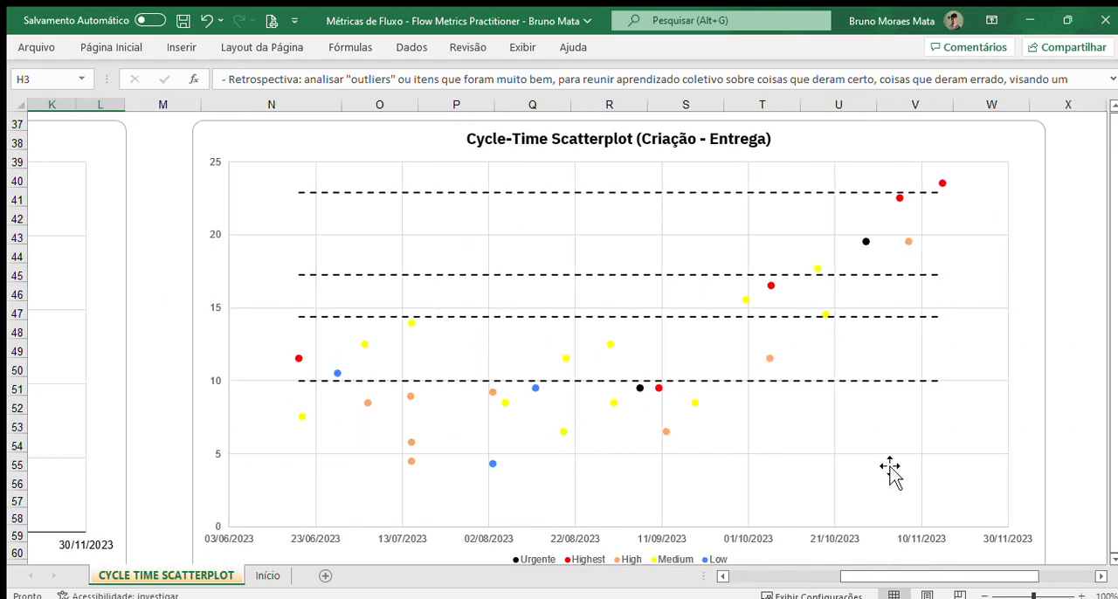
left_click_drag(939, 582, 817, 581)
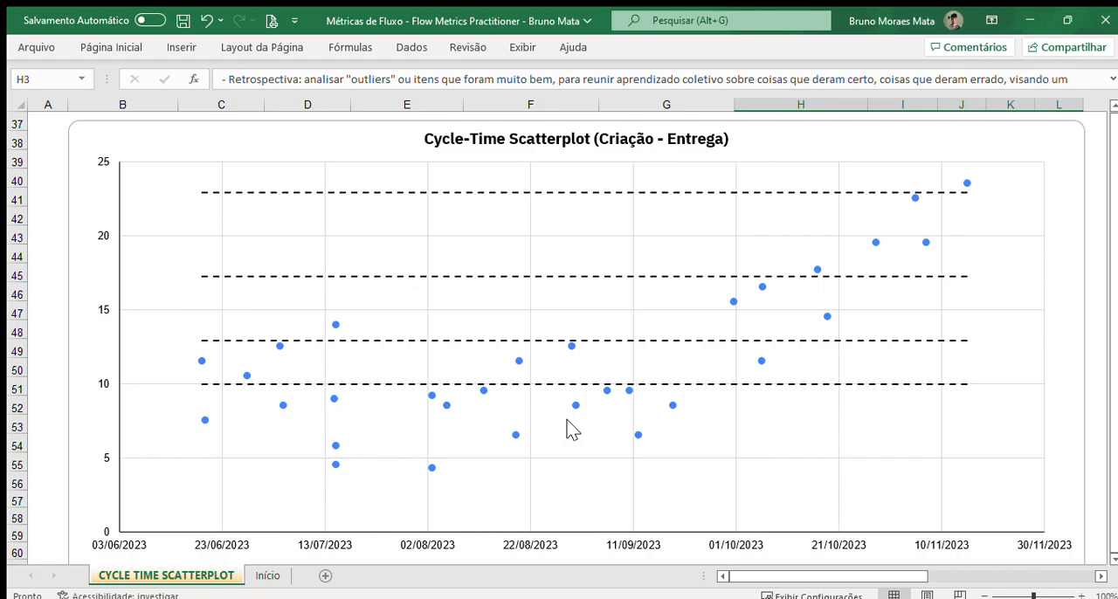
Step: Review the item table, its Prioridade column and the scatterplot below, ending at the usage guidance above the table
scroll(569, 428, "up", 1)
scroll(570, 428, "down", 1)
scroll(769, 345, "up", 12)
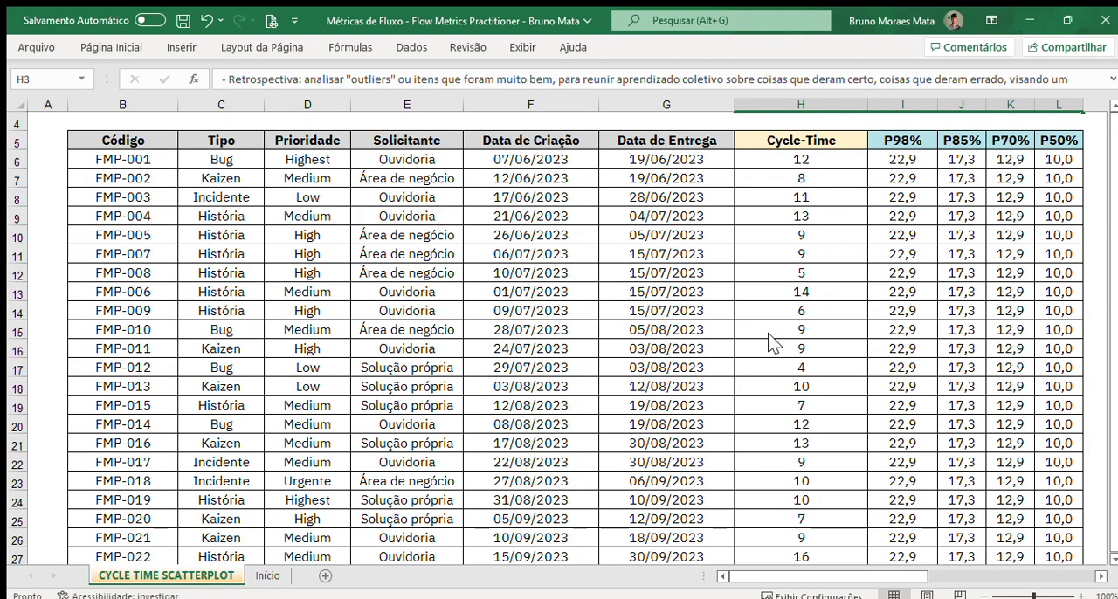
scroll(808, 352, "down", 1)
left_click(305, 260)
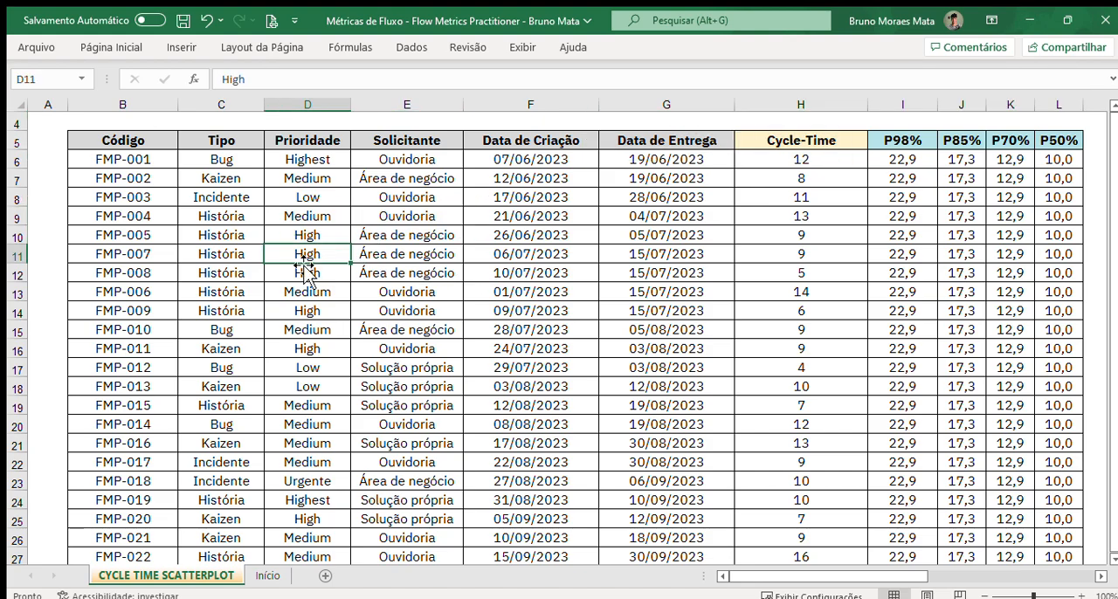
scroll(303, 265, "down", 3)
scroll(303, 265, "down", 8)
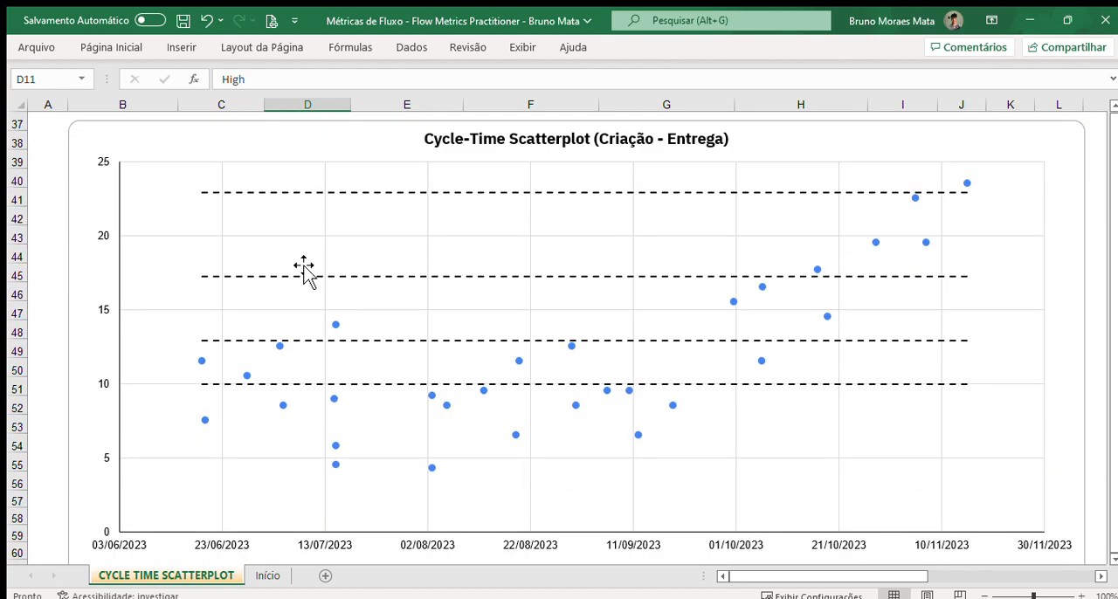
scroll(303, 271, "up", 5)
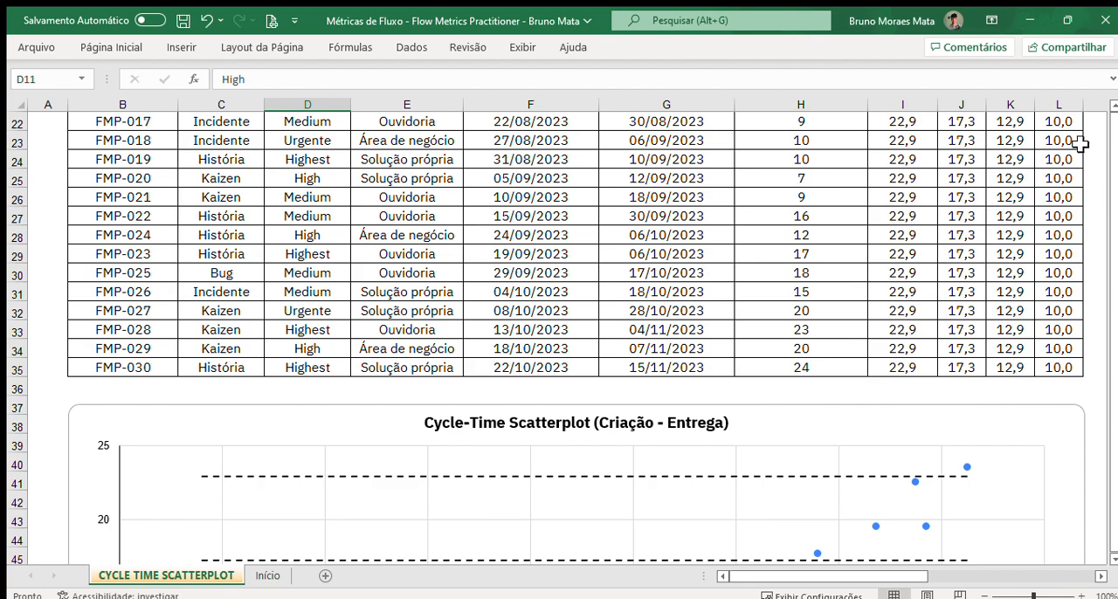
scroll(1007, 243, "up", 5)
scroll(1007, 243, "up", 3)
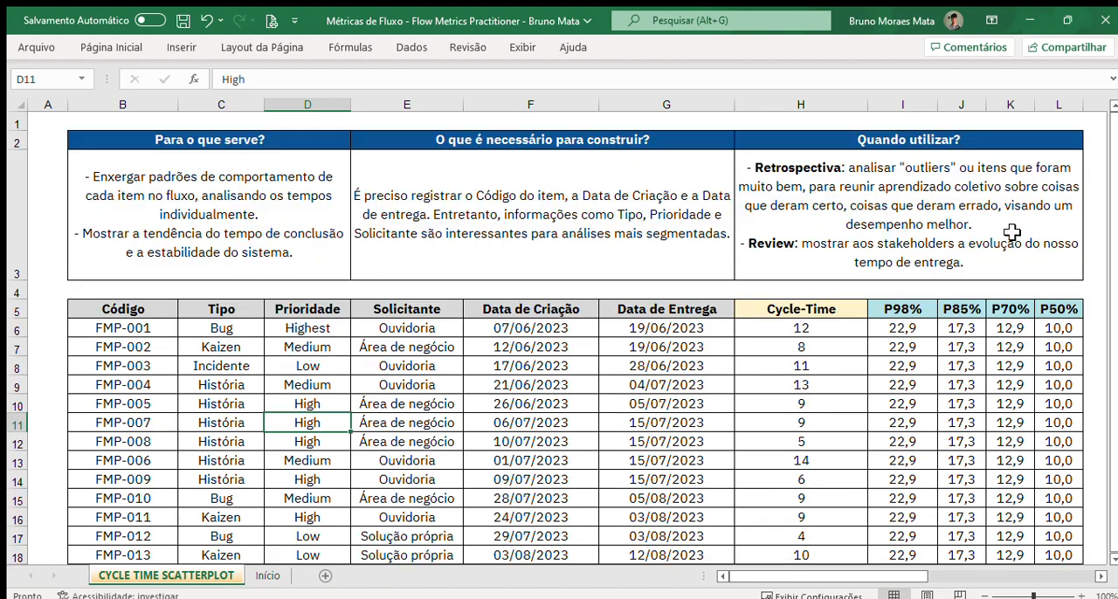